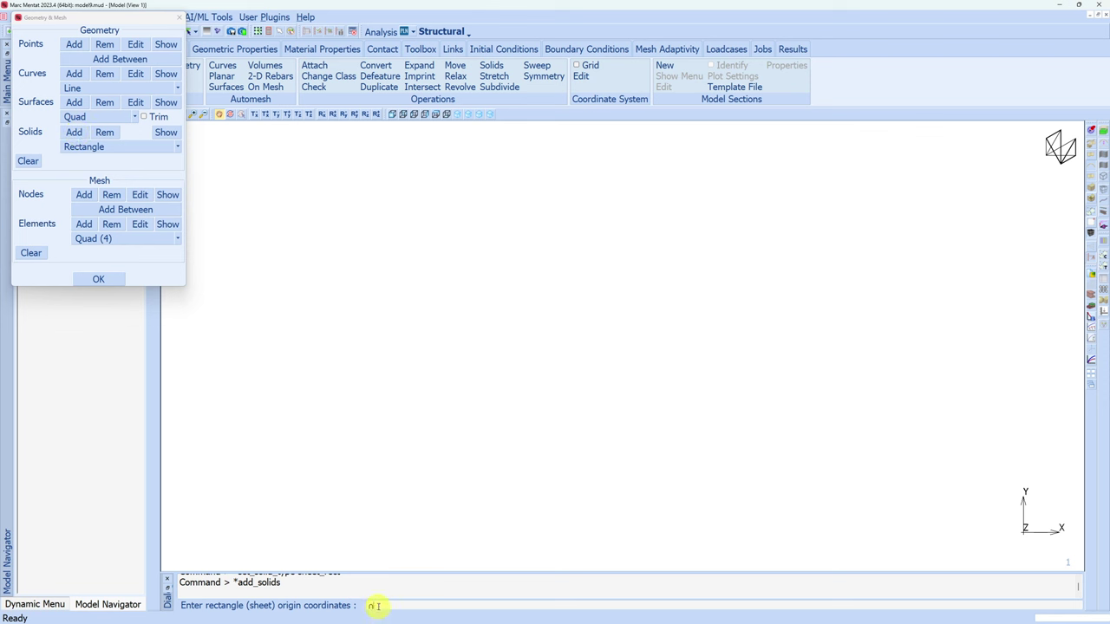
# Create a rectangular sheet body with origin 0 0 0, width 100 and height 50, and fit it in the view.
pyautogui.write('0')
pyautogui.press('Return')
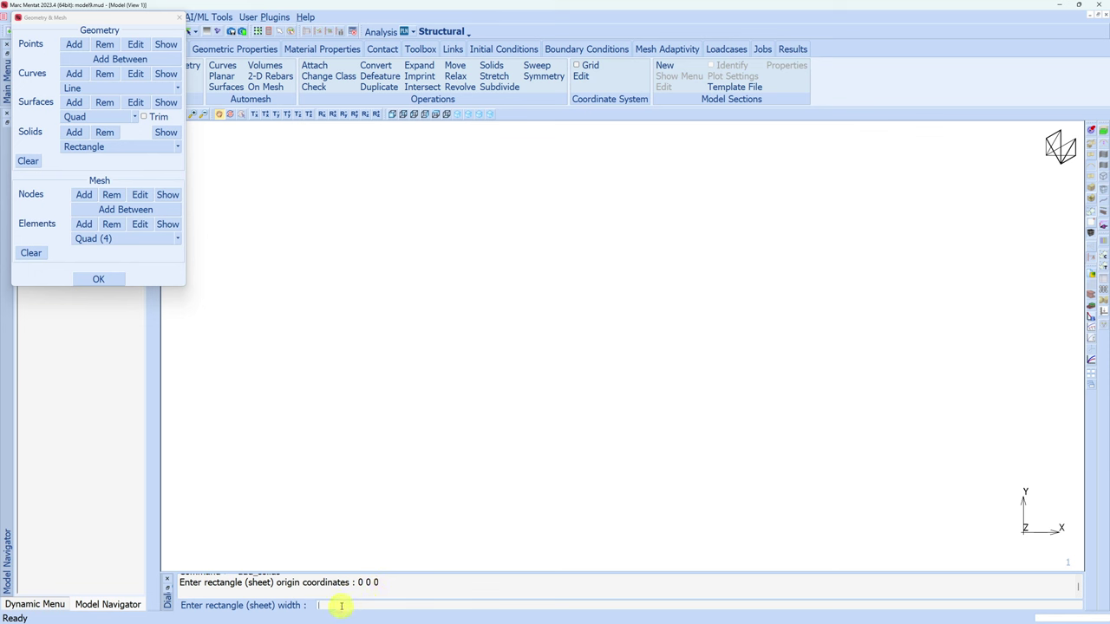
pyautogui.press('Return')
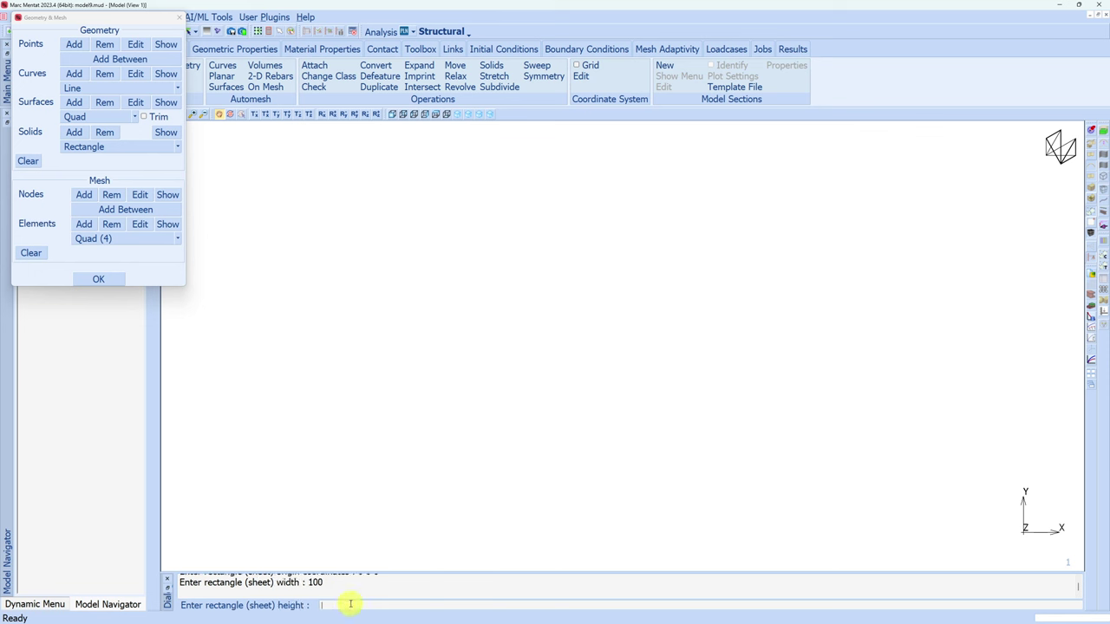
pyautogui.press('Return')
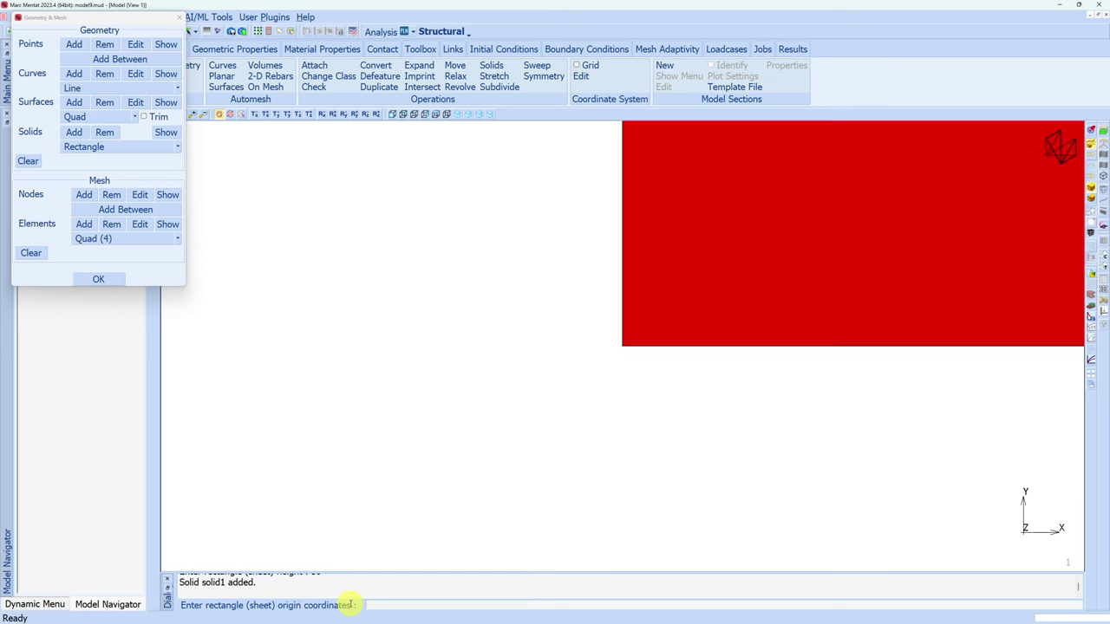
pyautogui.click(168, 113)
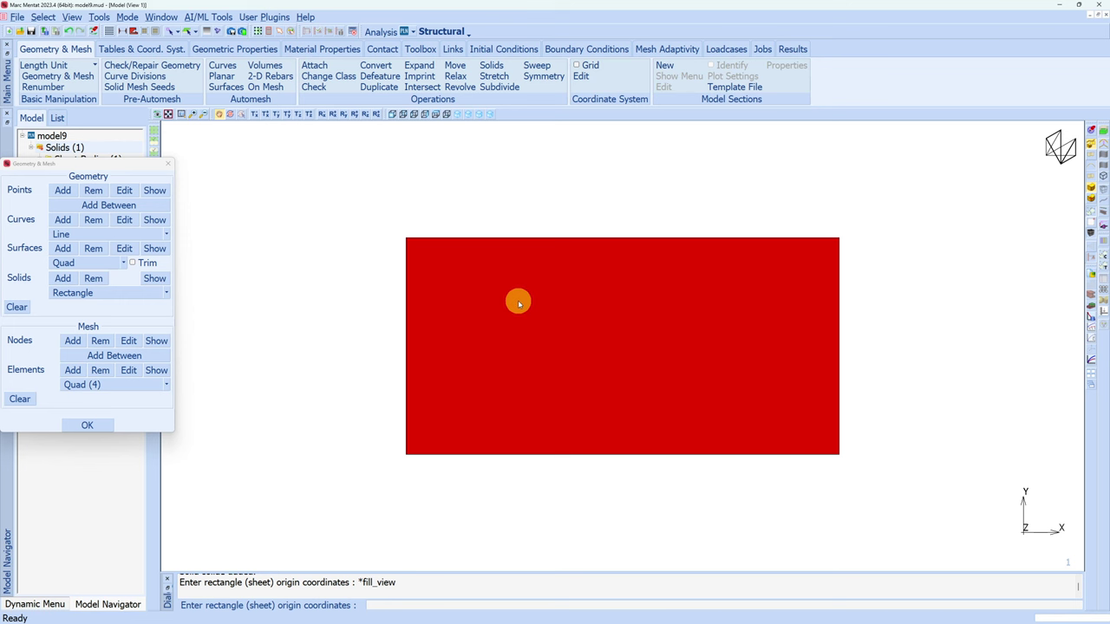
# Add a circular sheet body centred at 50 25 0 with radius 5.
pyautogui.click(166, 293)
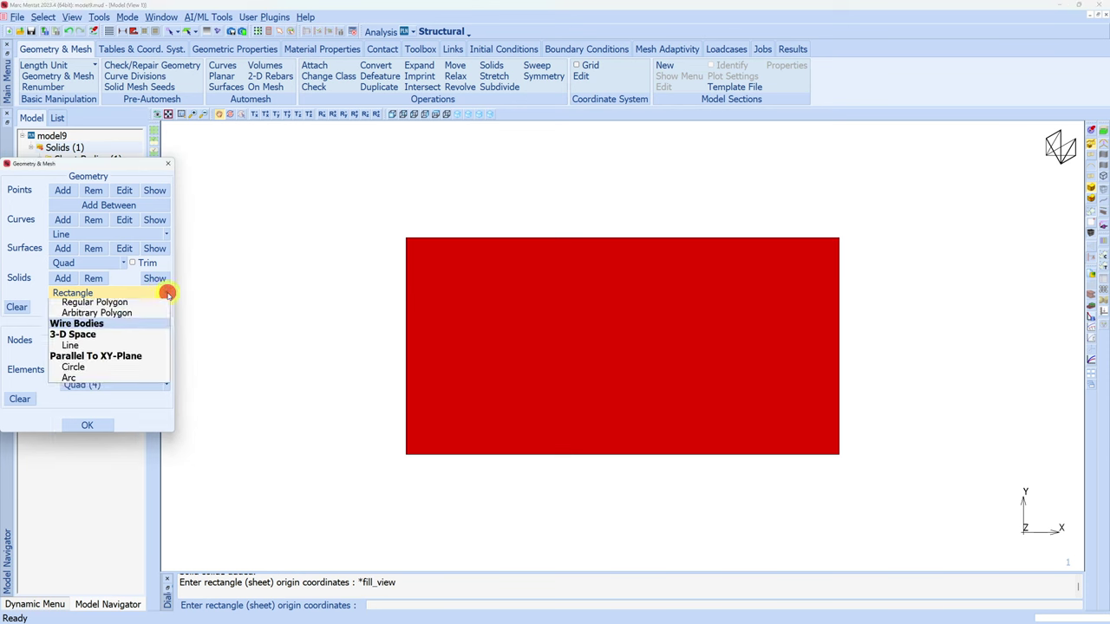
pyautogui.click(80, 445)
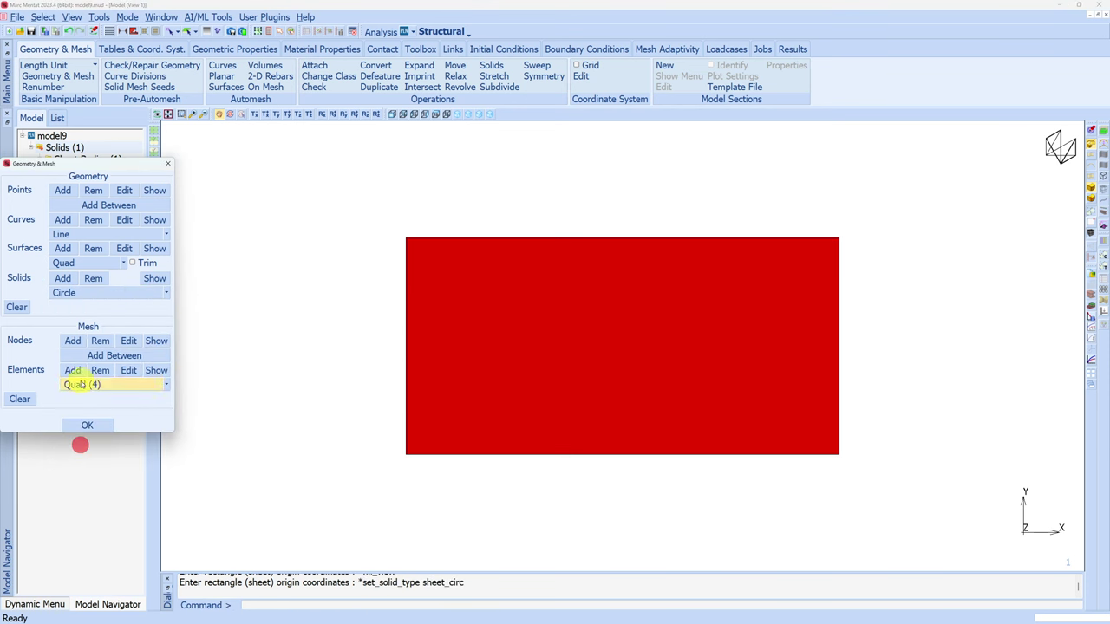
pyautogui.click(62, 278)
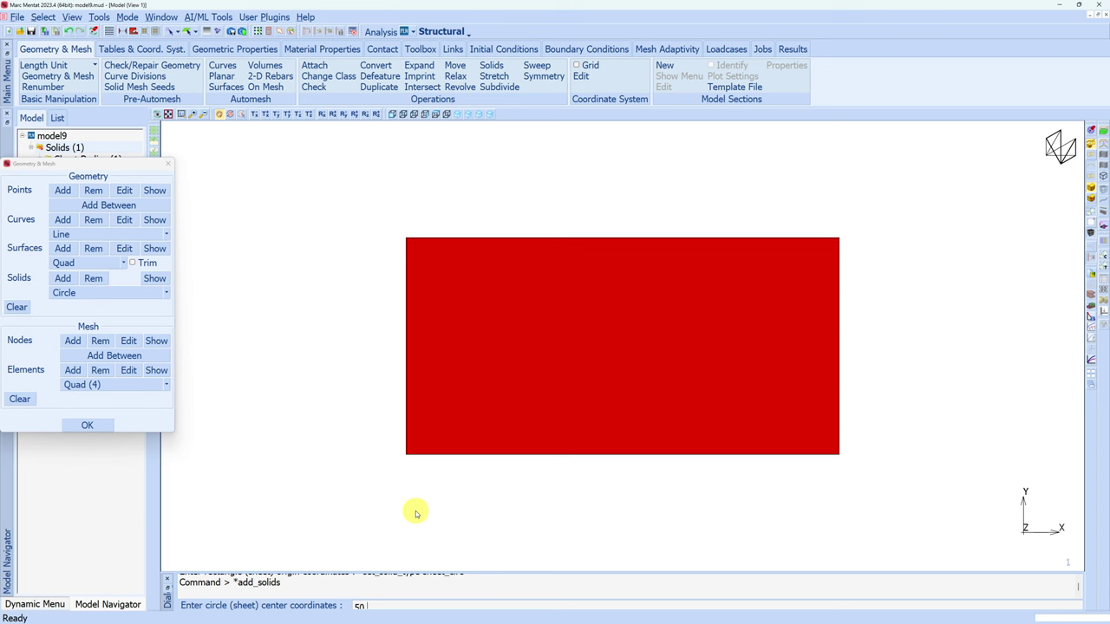
pyautogui.press('Return')
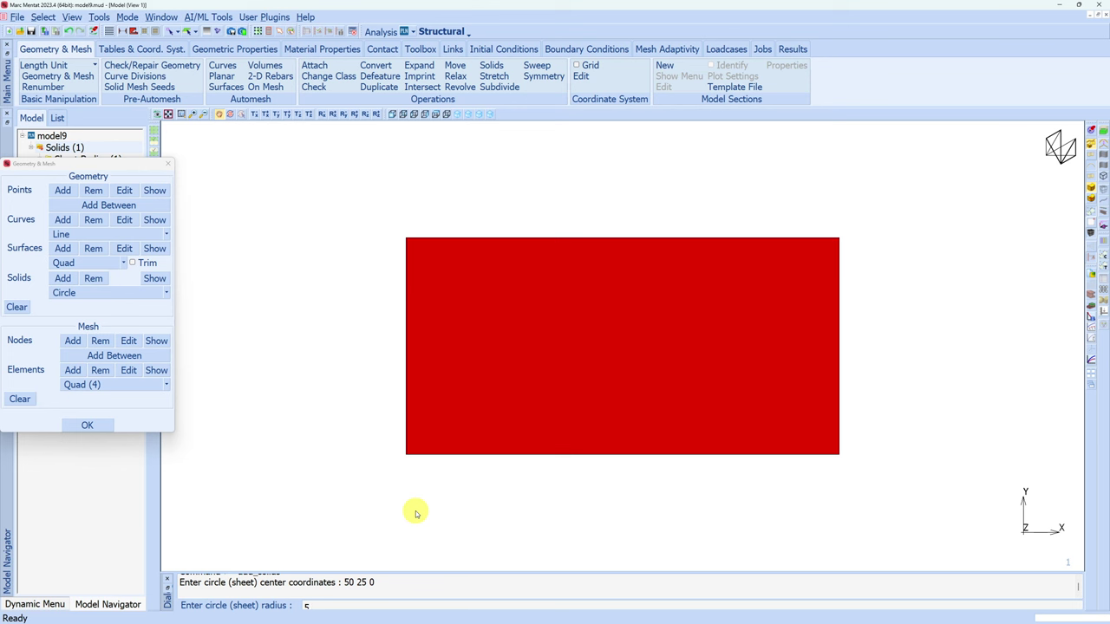
pyautogui.press('Return')
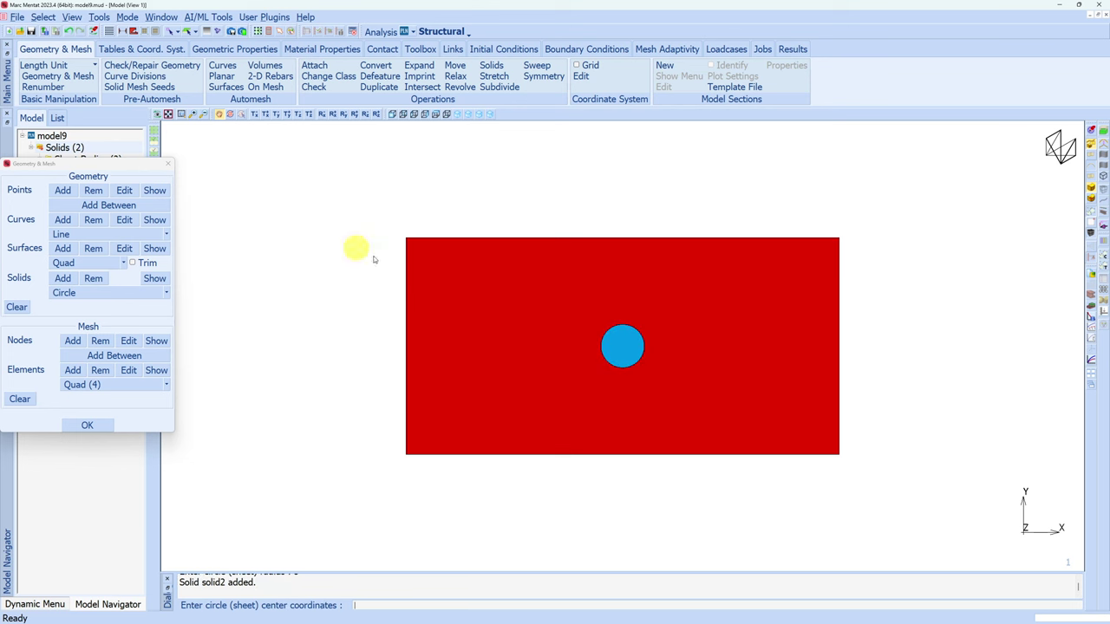
pyautogui.click(167, 166)
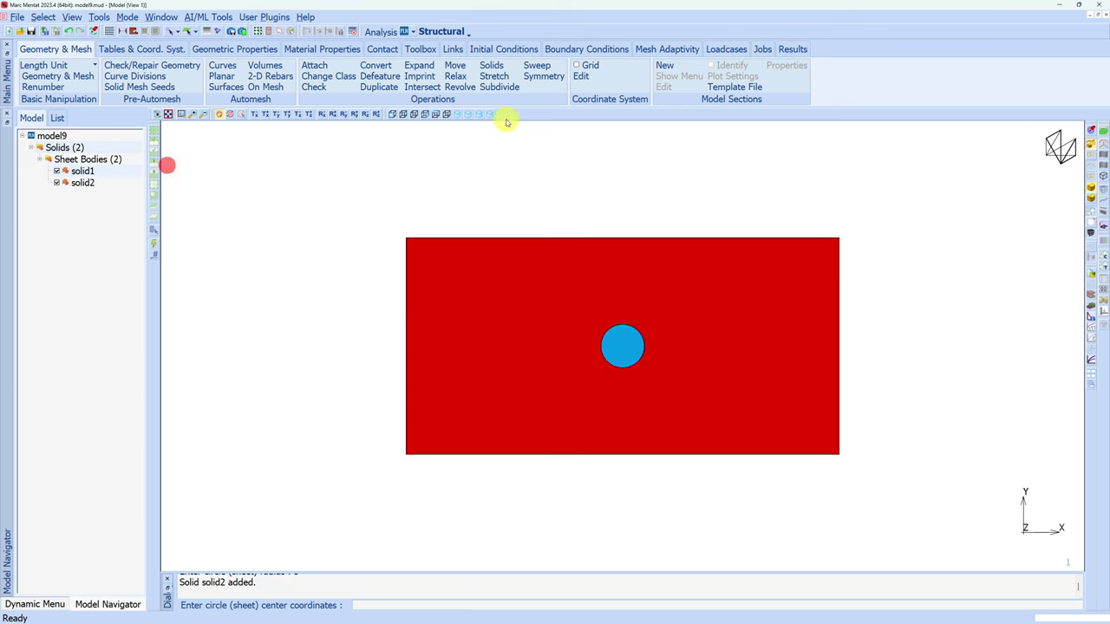
# Subtract the circular sheet from the rectangular sheet to cut a central hole.
pyautogui.click(492, 66)
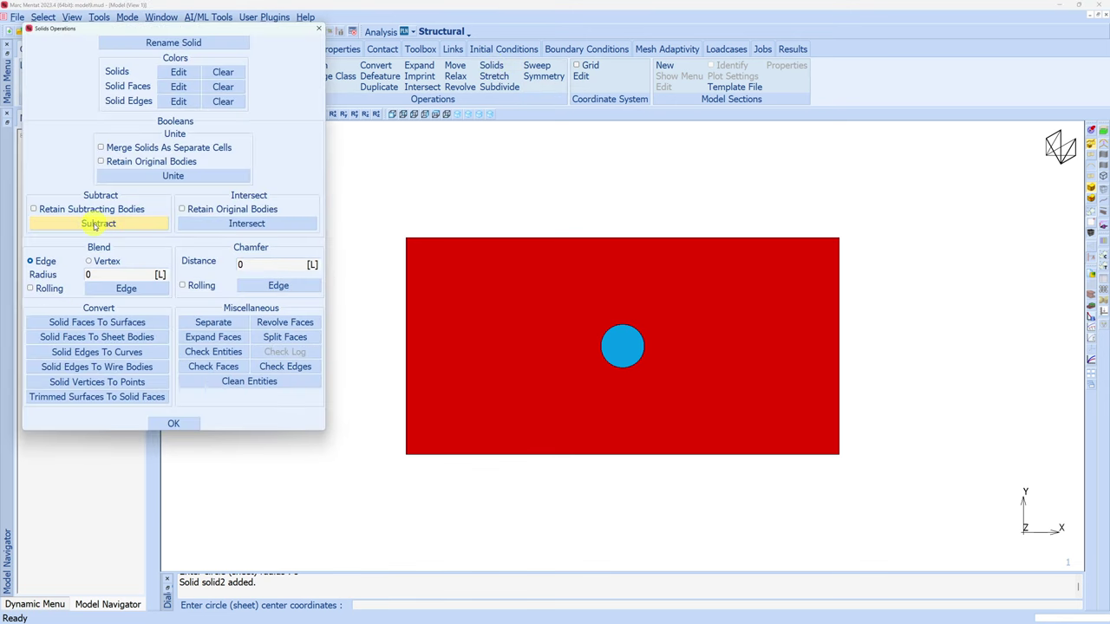
pyautogui.click(97, 224)
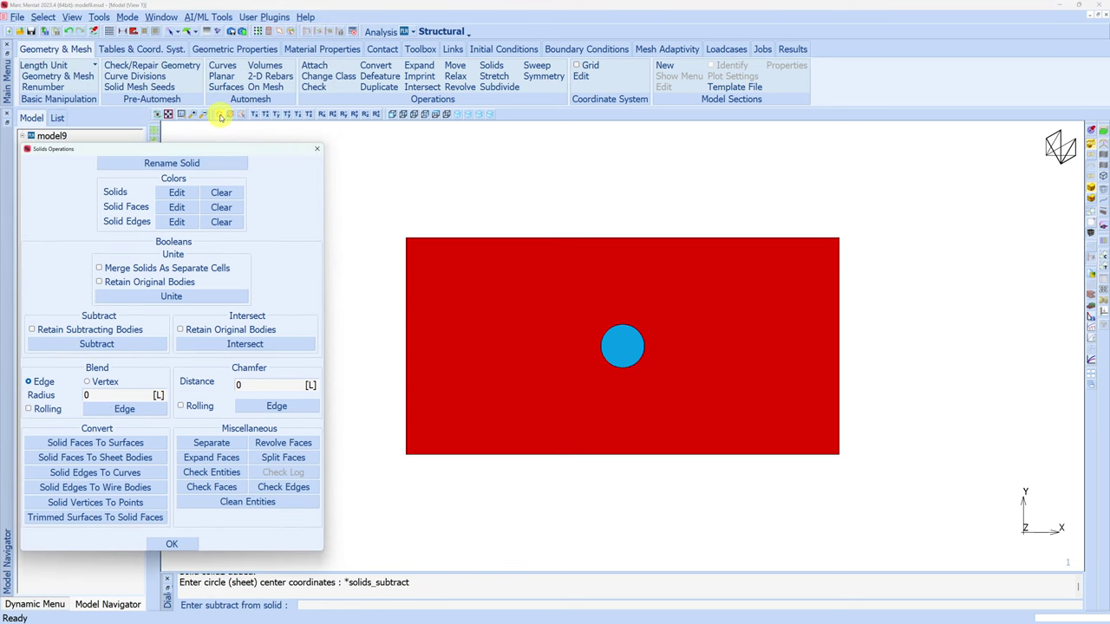
pyautogui.click(221, 117)
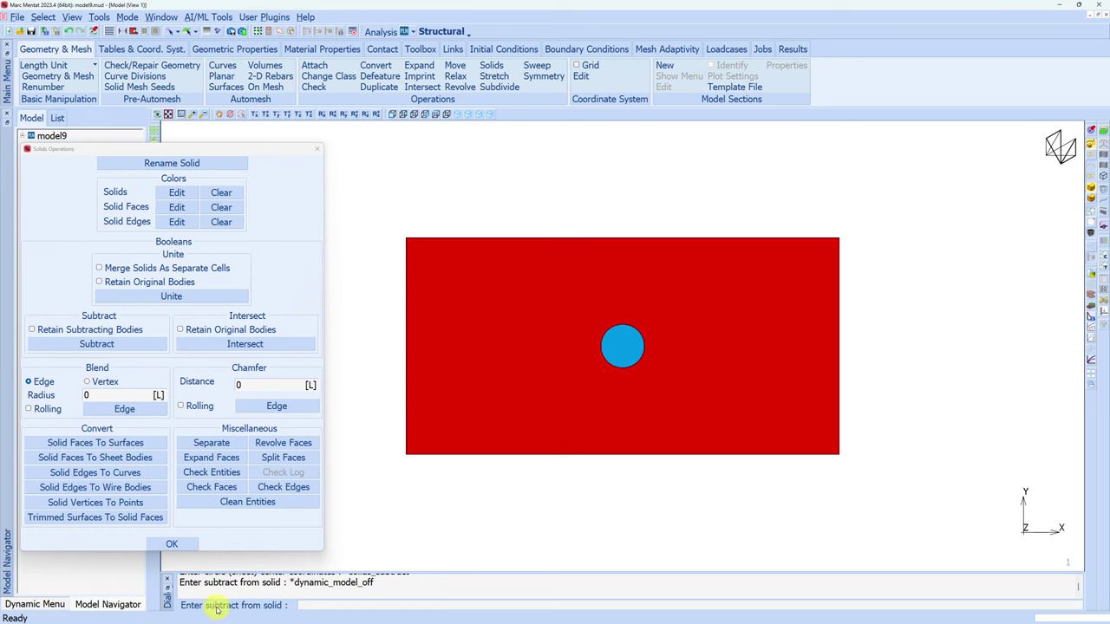
pyautogui.click(482, 339)
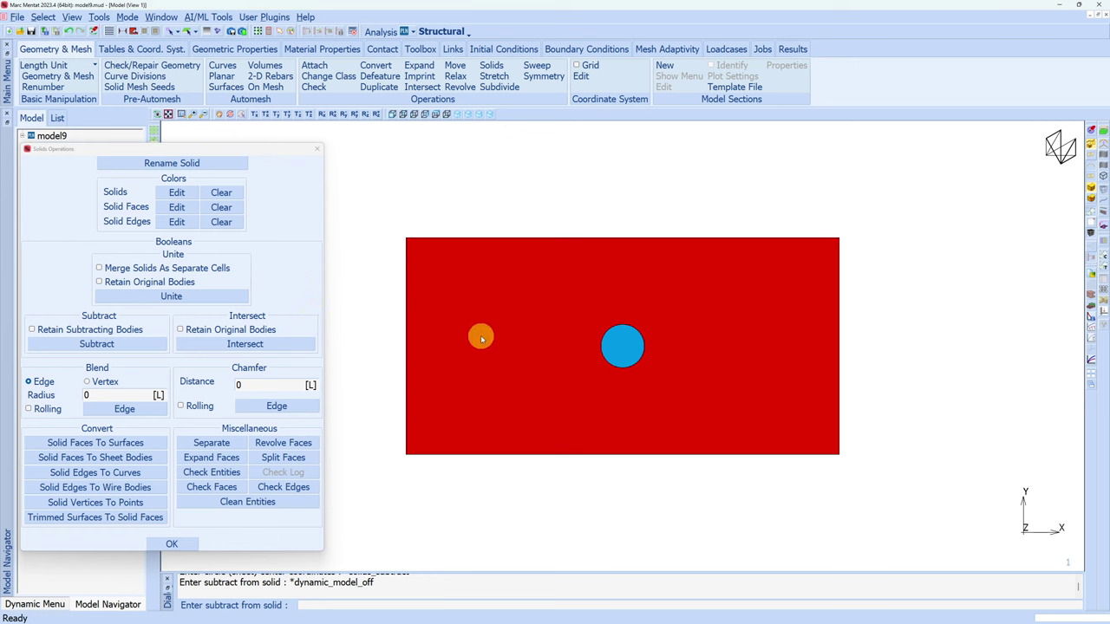
pyautogui.click(481, 339)
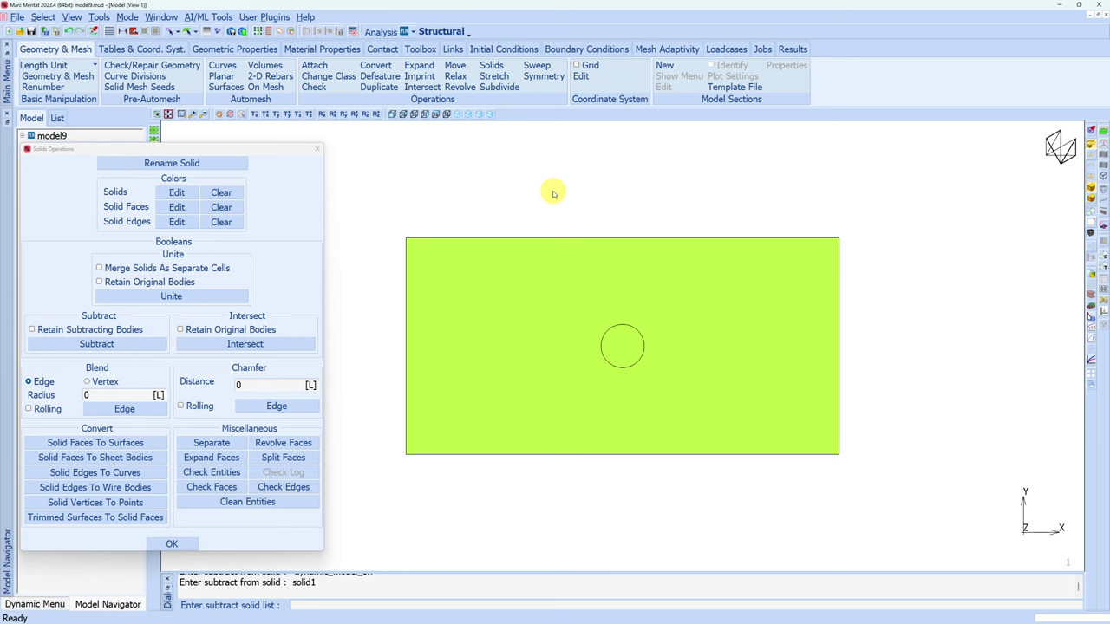
pyautogui.moveTo(554, 194); pyautogui.dragTo(688, 405)
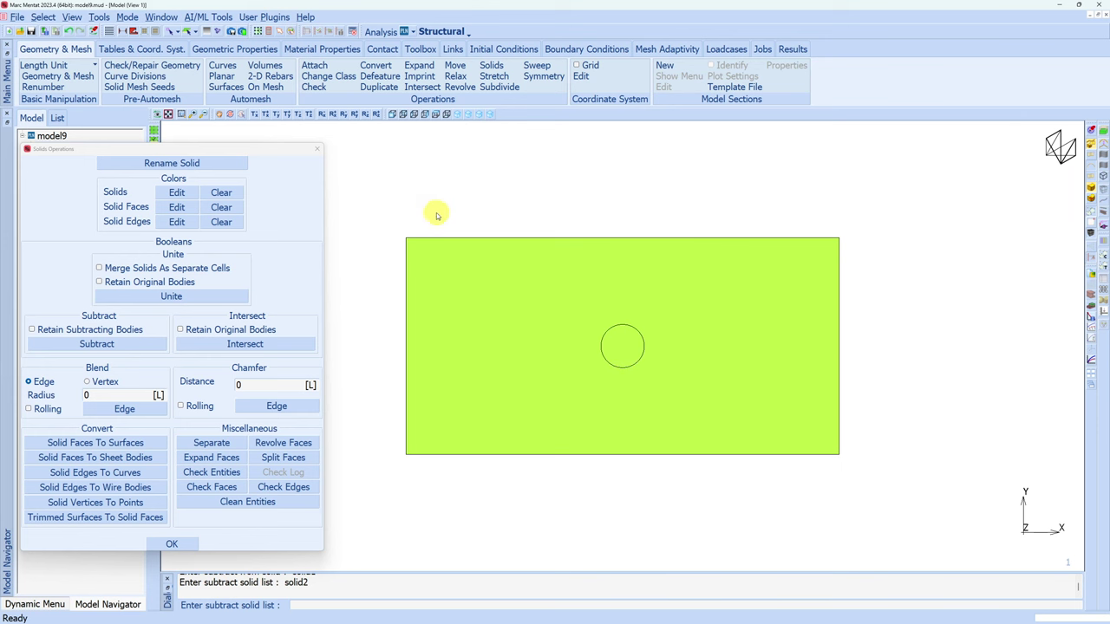
pyautogui.rightClick(449, 186)
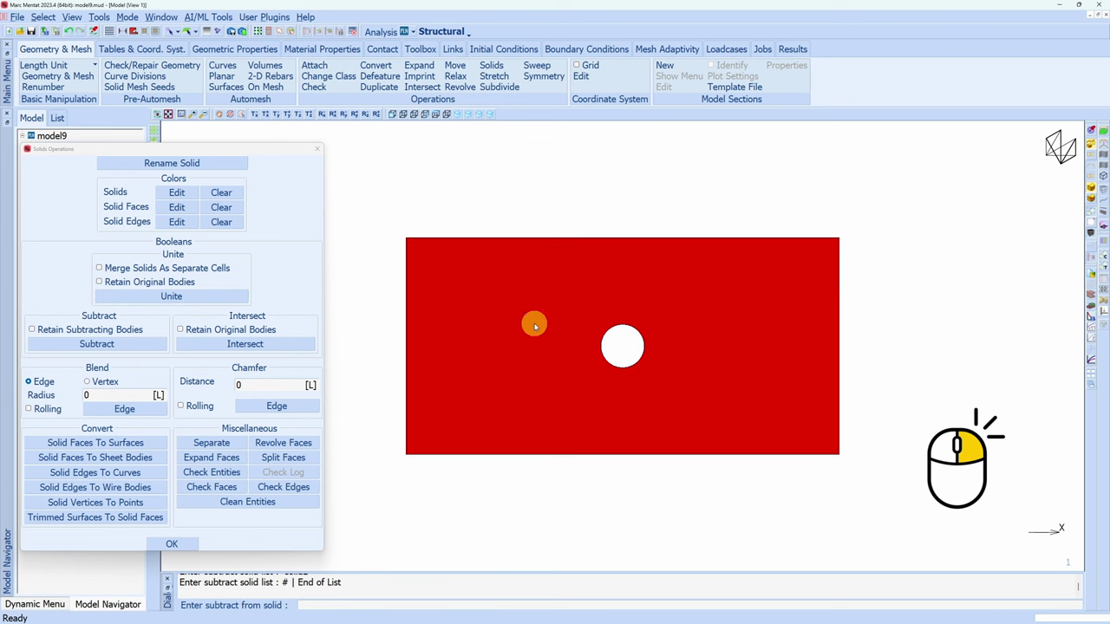
pyautogui.click(318, 149)
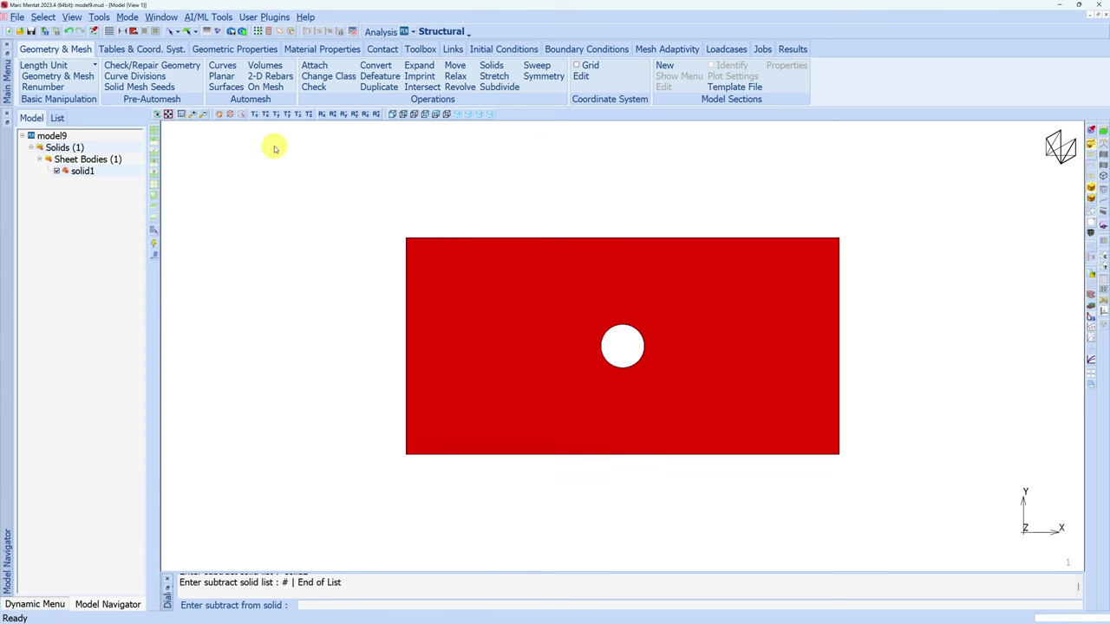
# Configure surface automeshing for Sheets with the Quadrilateral target family.
pyautogui.click(223, 90)
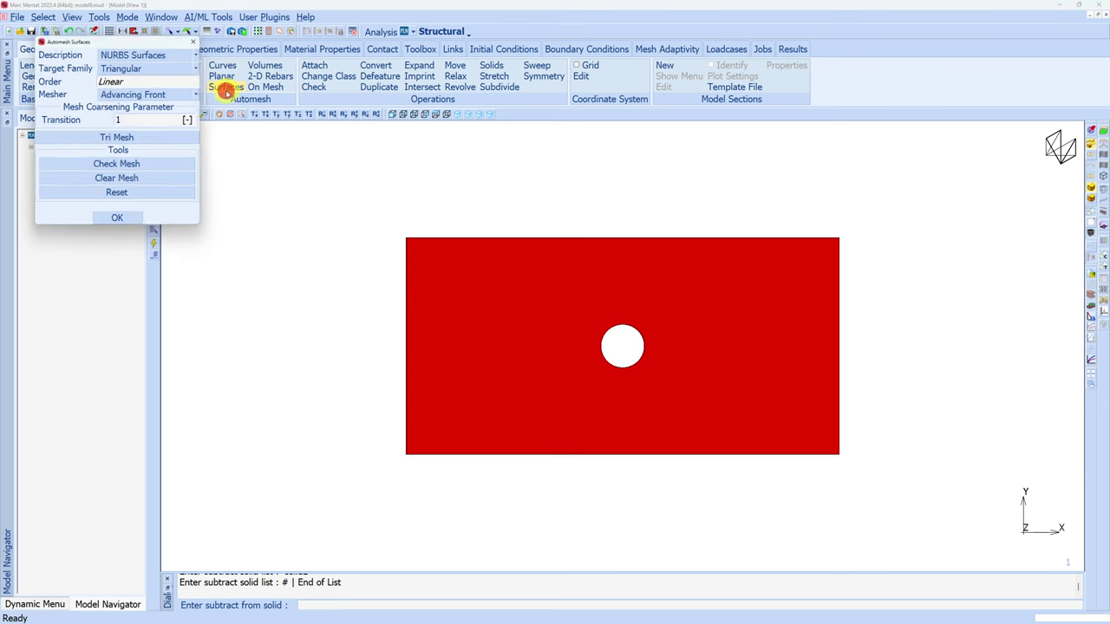
pyautogui.click(199, 52)
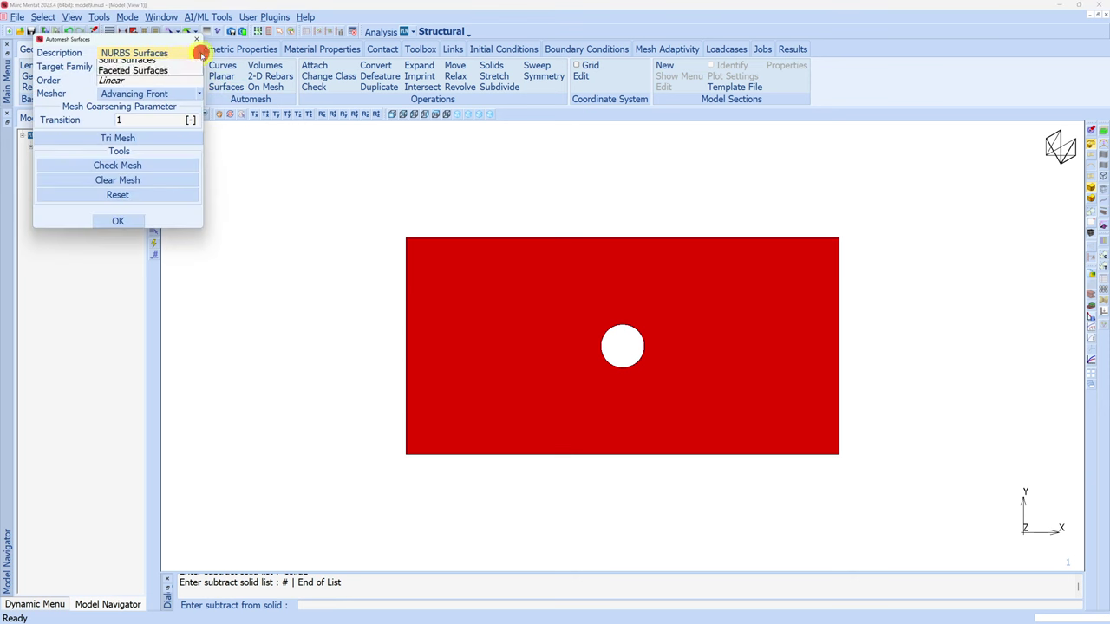
pyautogui.click(122, 77)
pyautogui.click(248, 67)
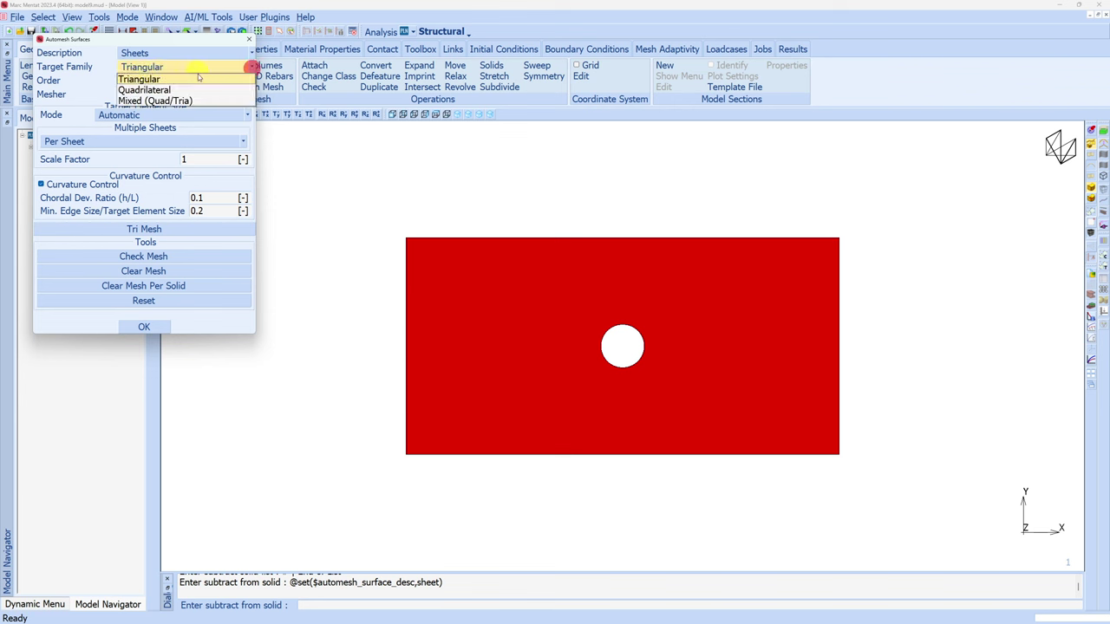
pyautogui.click(154, 90)
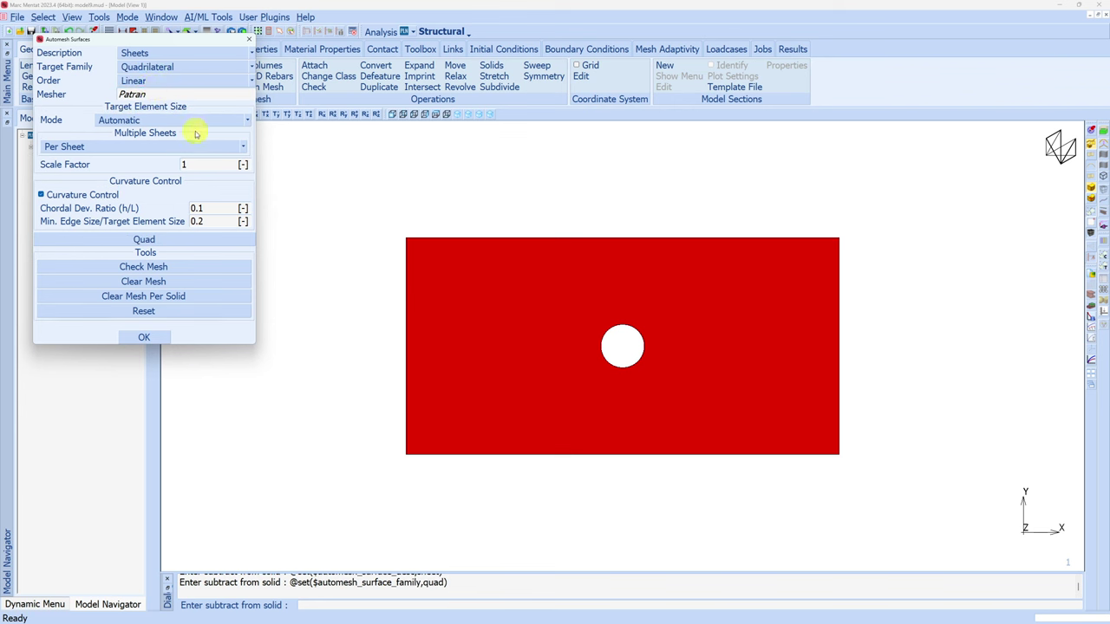
# Generate a linear quad mesh on the perforated sheet using the automatic target element size.
pyautogui.click(159, 243)
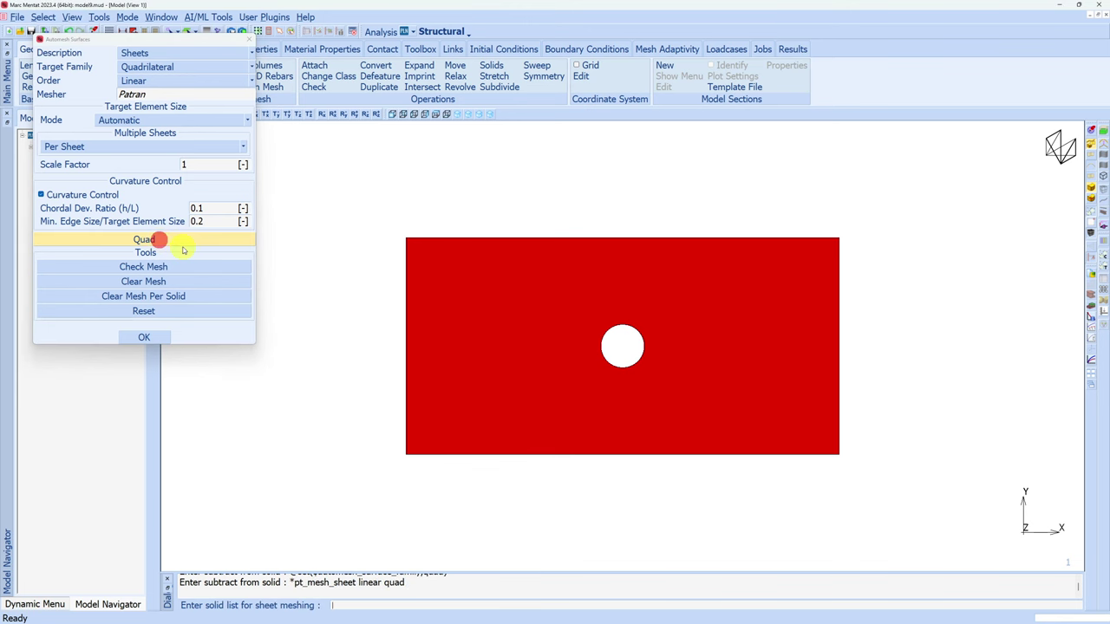
pyautogui.click(463, 293)
pyautogui.rightClick(393, 205)
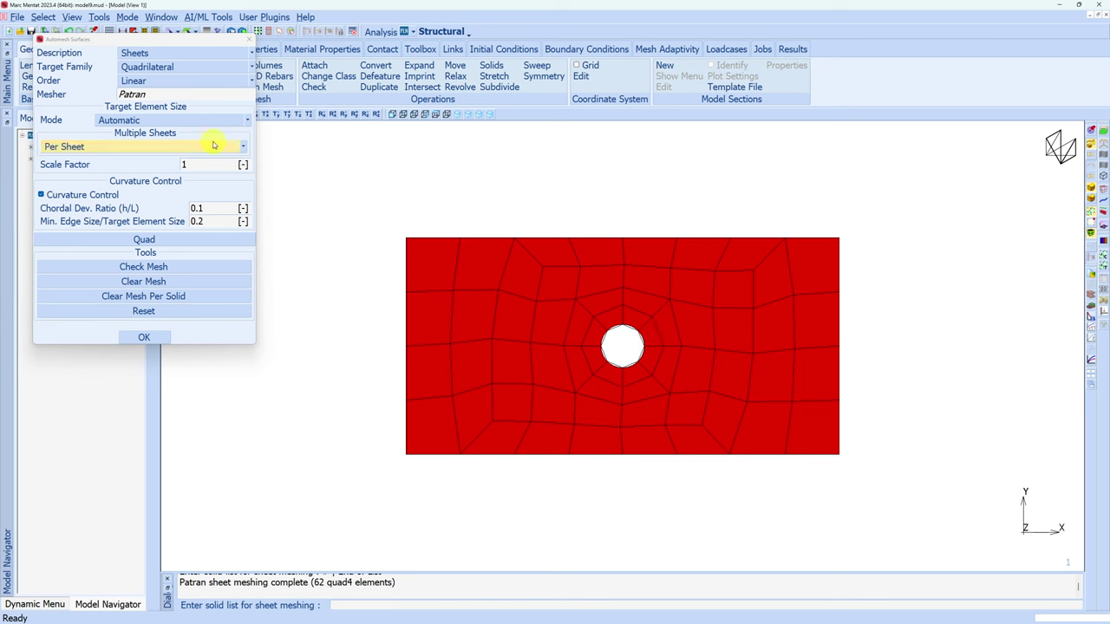
# Remesh the perforated sheet with quads using a manual target element size of 5.
pyautogui.click(247, 123)
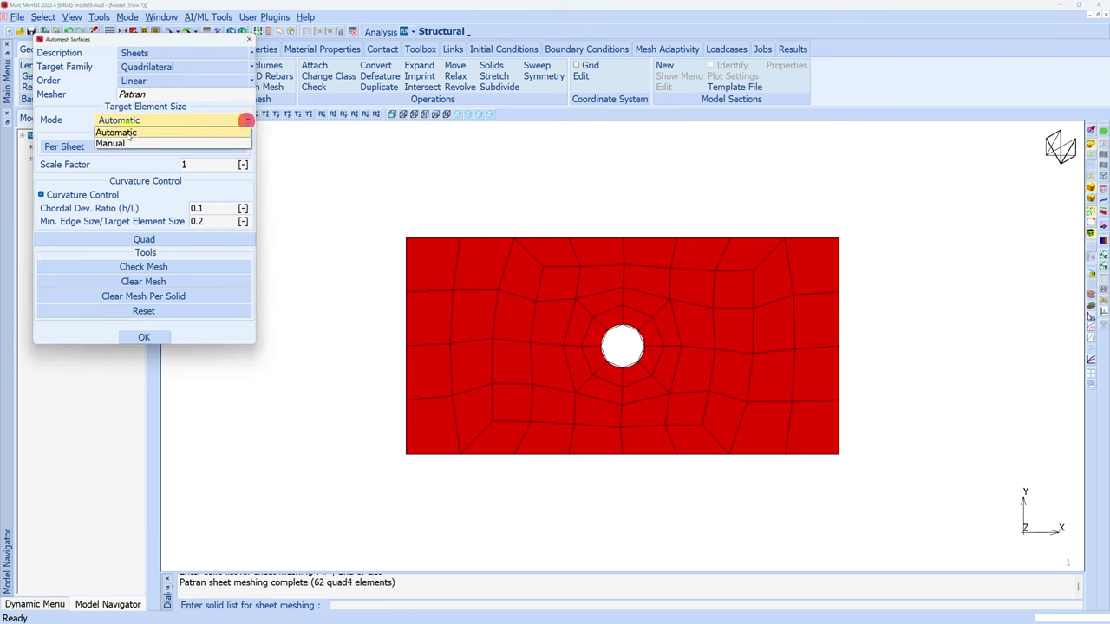
pyautogui.click(102, 144)
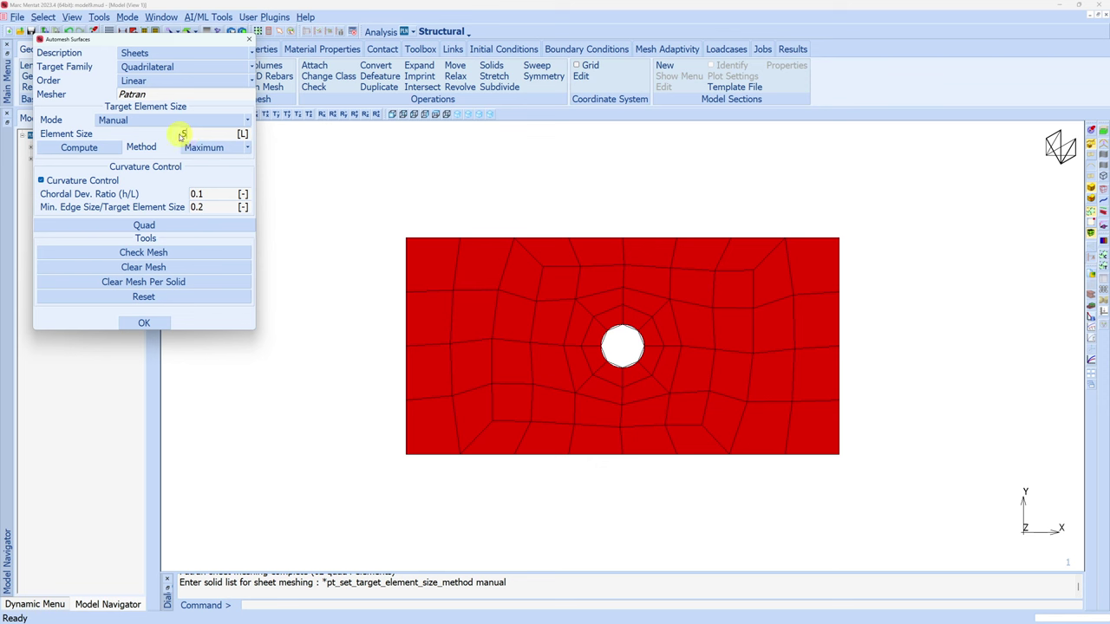
pyautogui.click(182, 224)
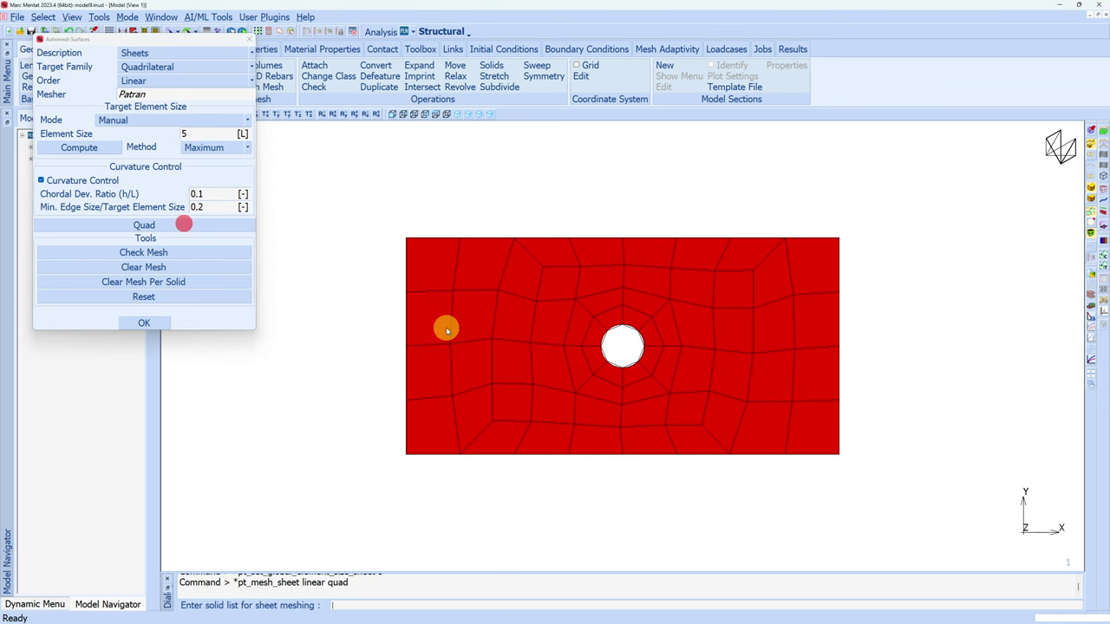
pyautogui.click(571, 324)
pyautogui.rightClick(390, 181)
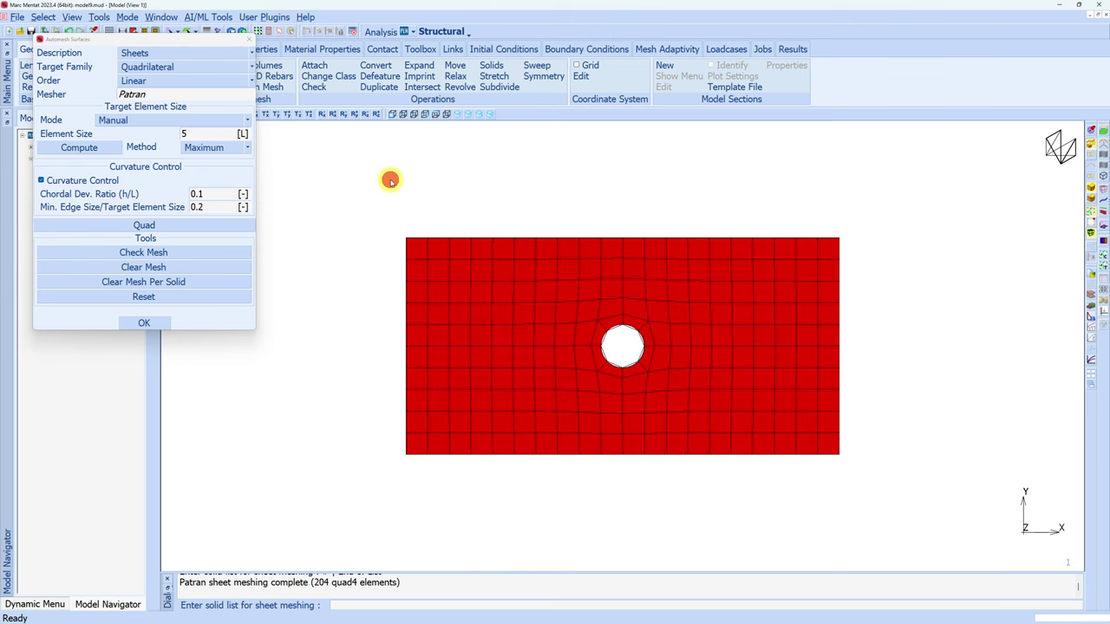
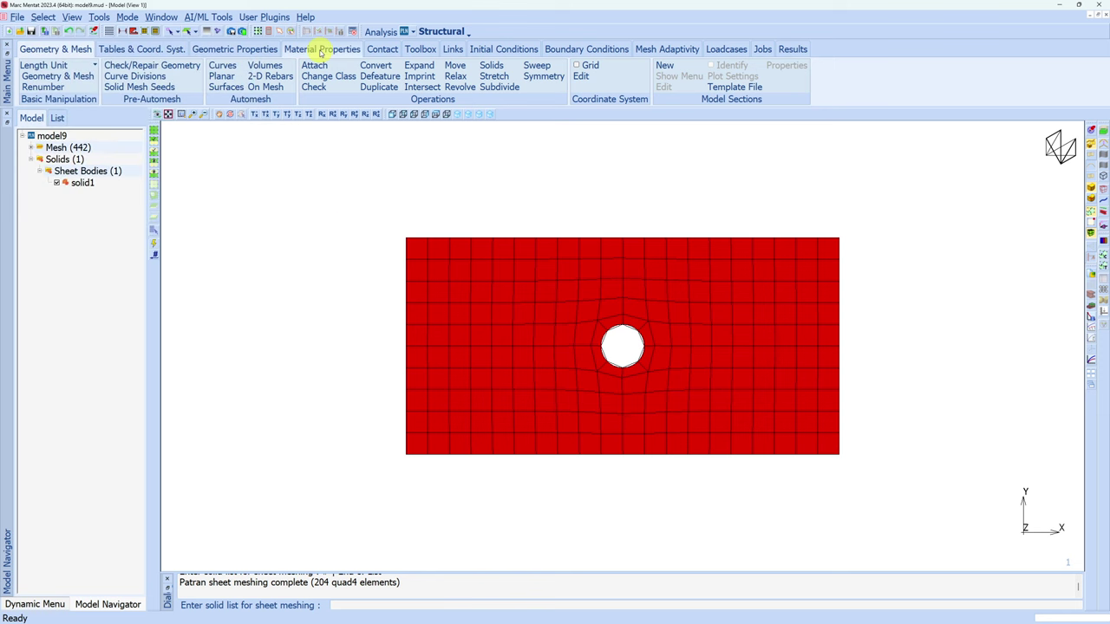
# Create a standard material with Young's modulus 200000 and Poisson's ratio 0.3.
pyautogui.click(319, 49)
pyautogui.click(40, 65)
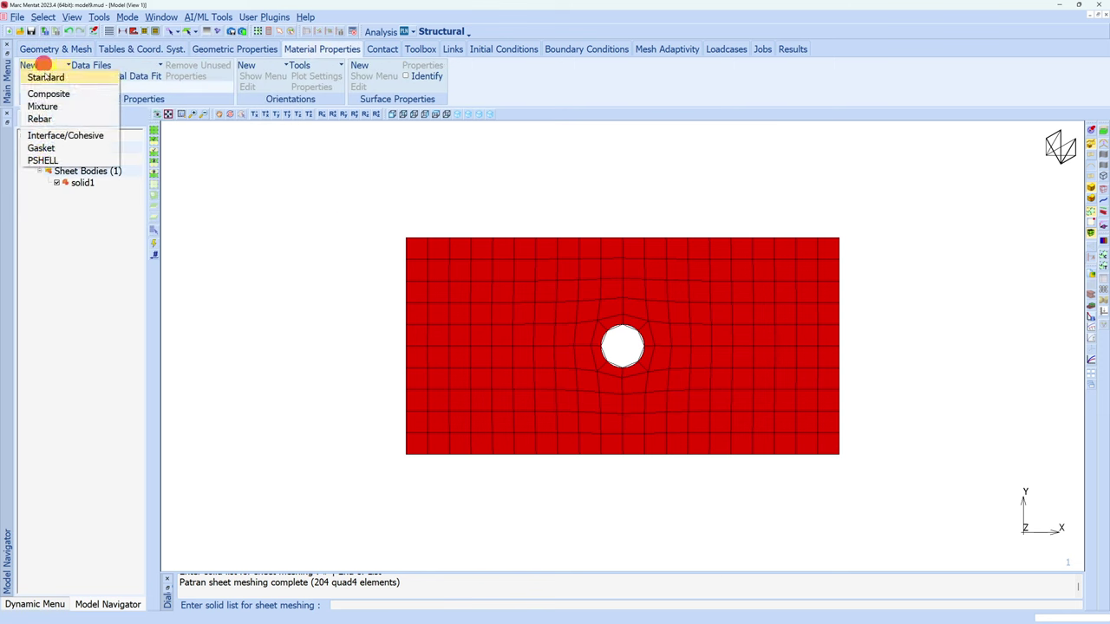
pyautogui.click(45, 77)
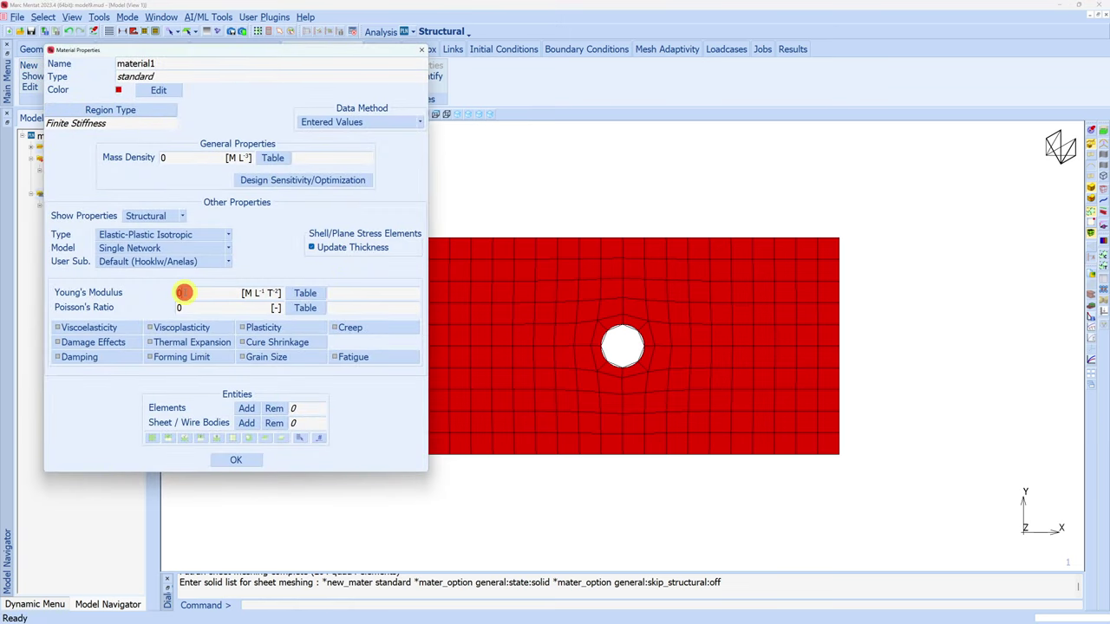
pyautogui.click(184, 293)
pyautogui.click(184, 308)
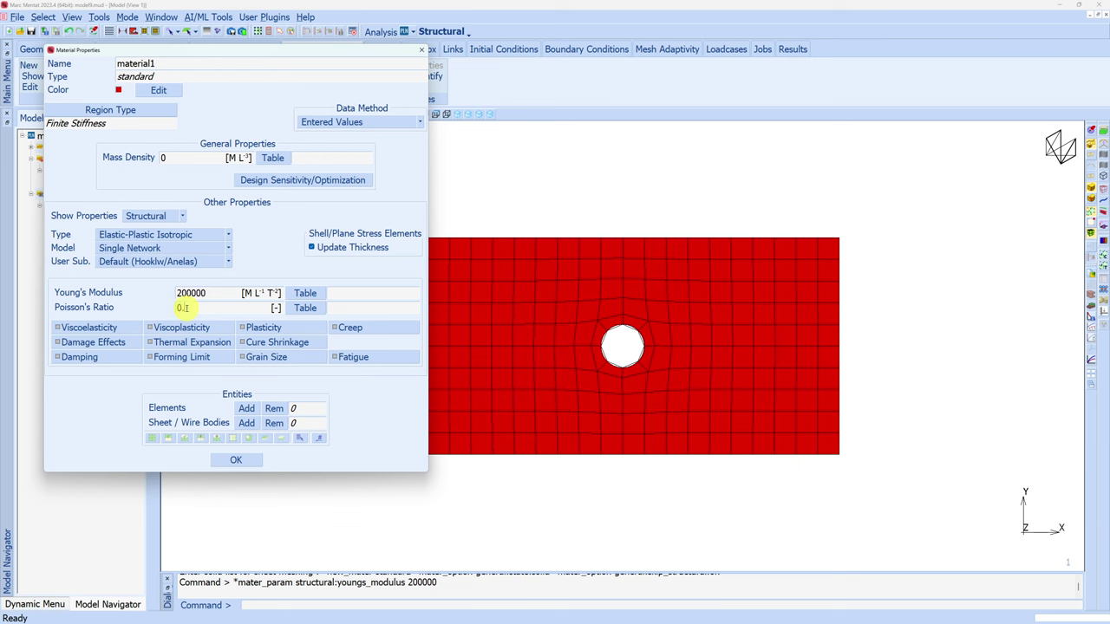
# Assign the material to the perforated sheet body and close its properties.
pyautogui.click(246, 424)
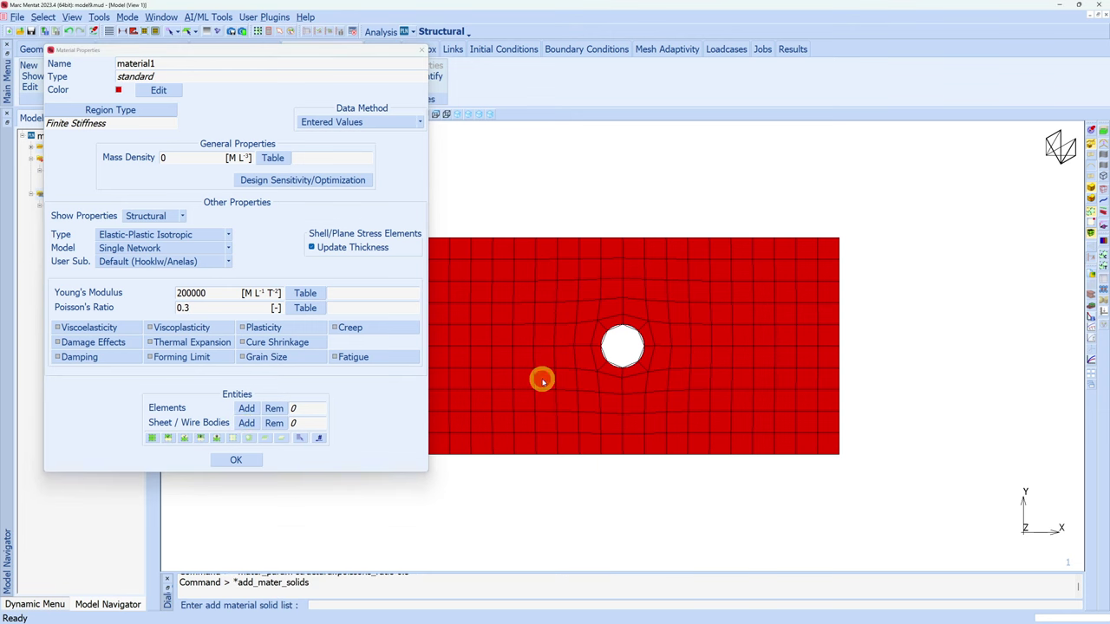
pyautogui.click(538, 376)
pyautogui.rightClick(551, 494)
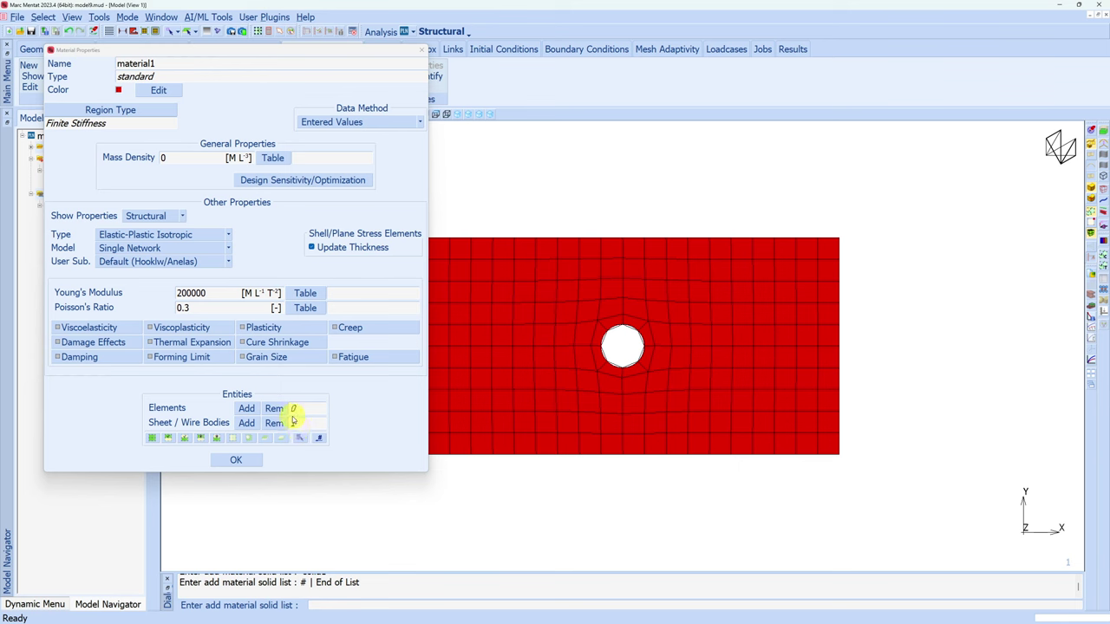
pyautogui.click(243, 458)
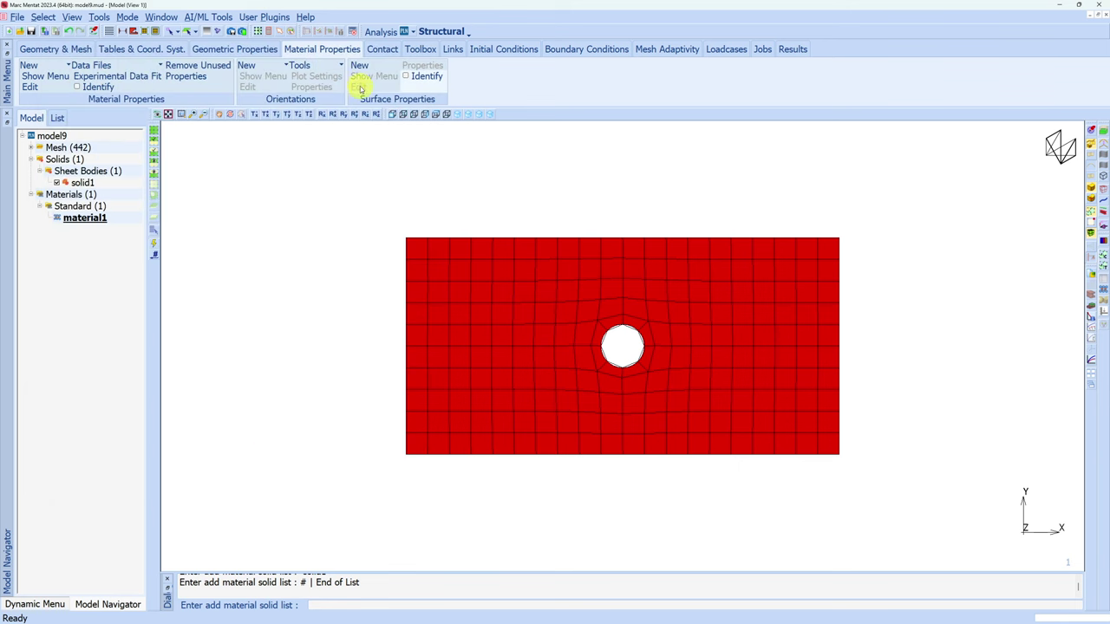
# Create a structural fixed displacement boundary condition named Fix_X and constrain Displacement X to 0.
pyautogui.click(568, 51)
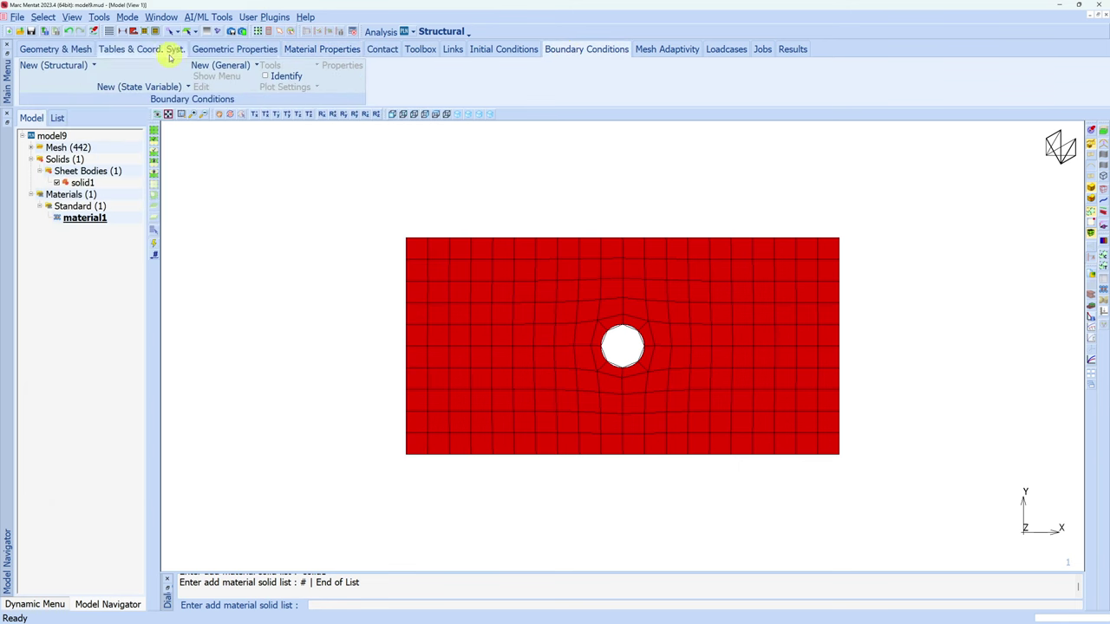
pyautogui.click(85, 65)
pyautogui.click(86, 77)
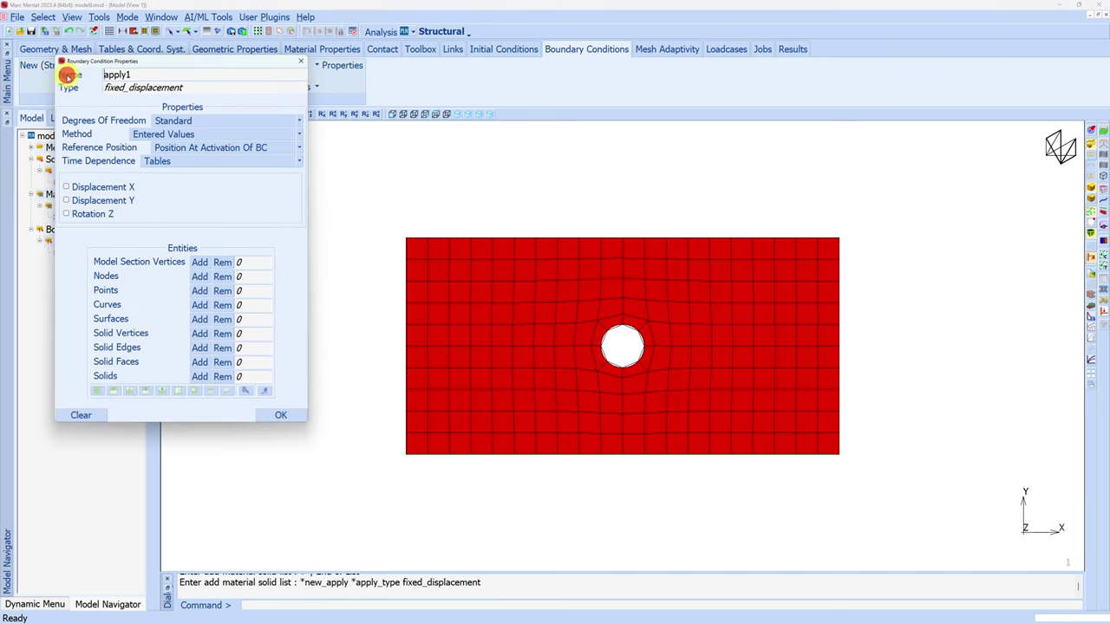
pyautogui.moveTo(138, 74); pyautogui.dragTo(98, 74)
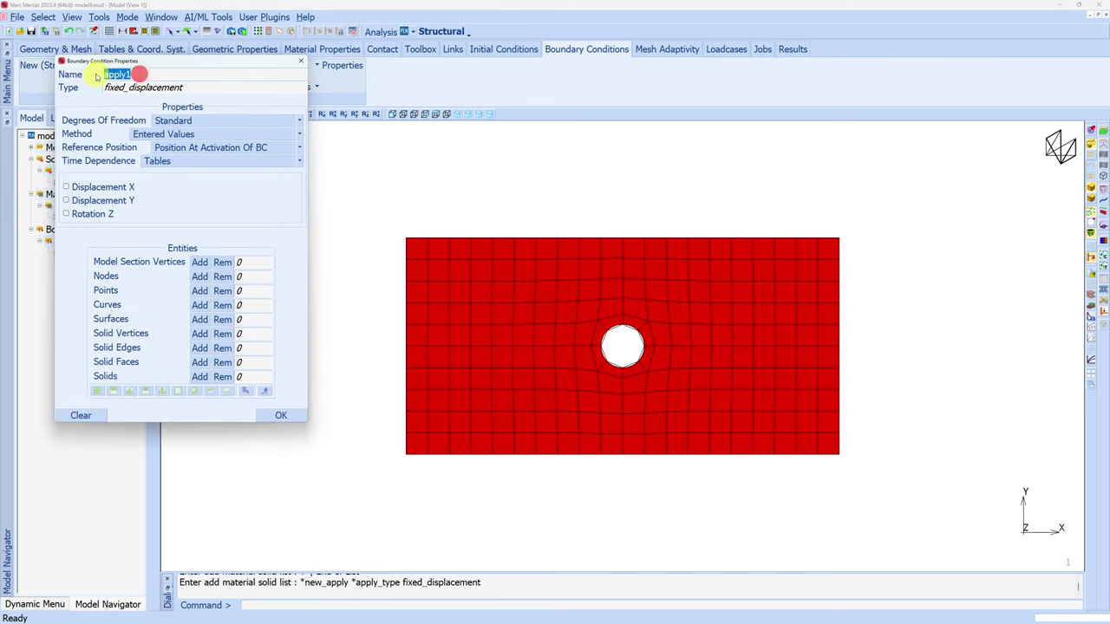
pyautogui.write('Fix_X')
pyautogui.click(66, 188)
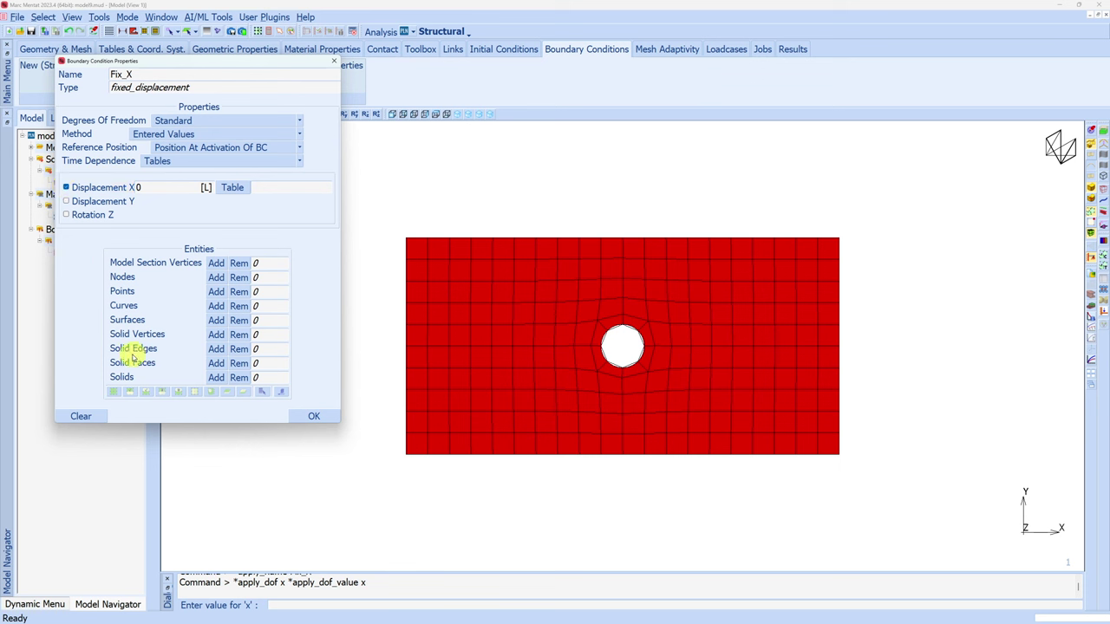
# Apply the Fix_X constraint to the solid edge along the plate's left side.
pyautogui.click(213, 348)
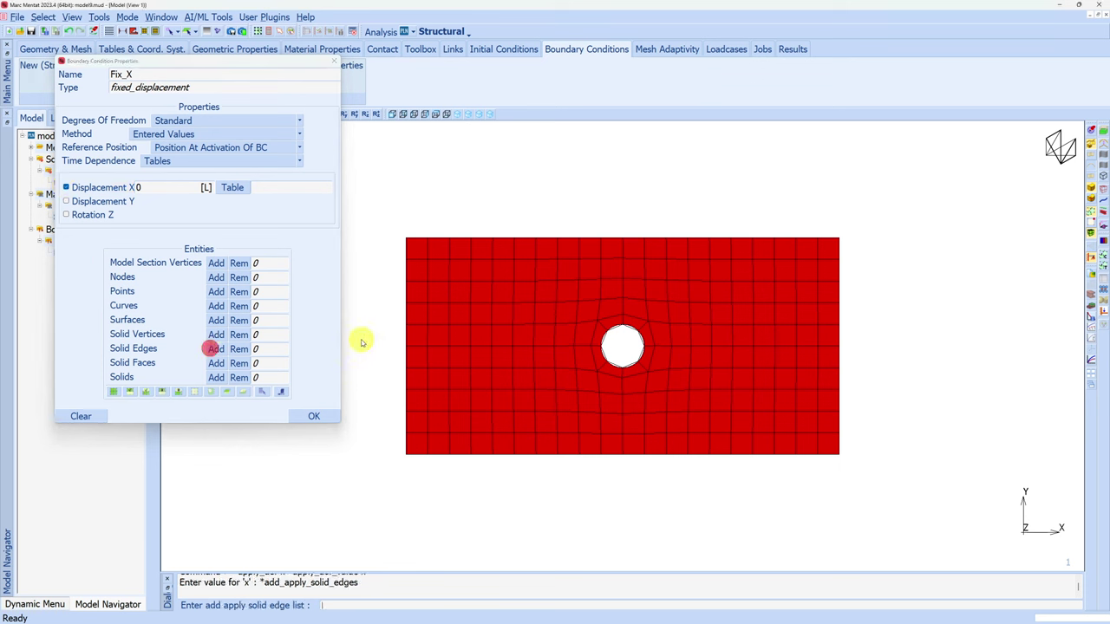
pyautogui.click(406, 314)
pyautogui.rightClick(392, 223)
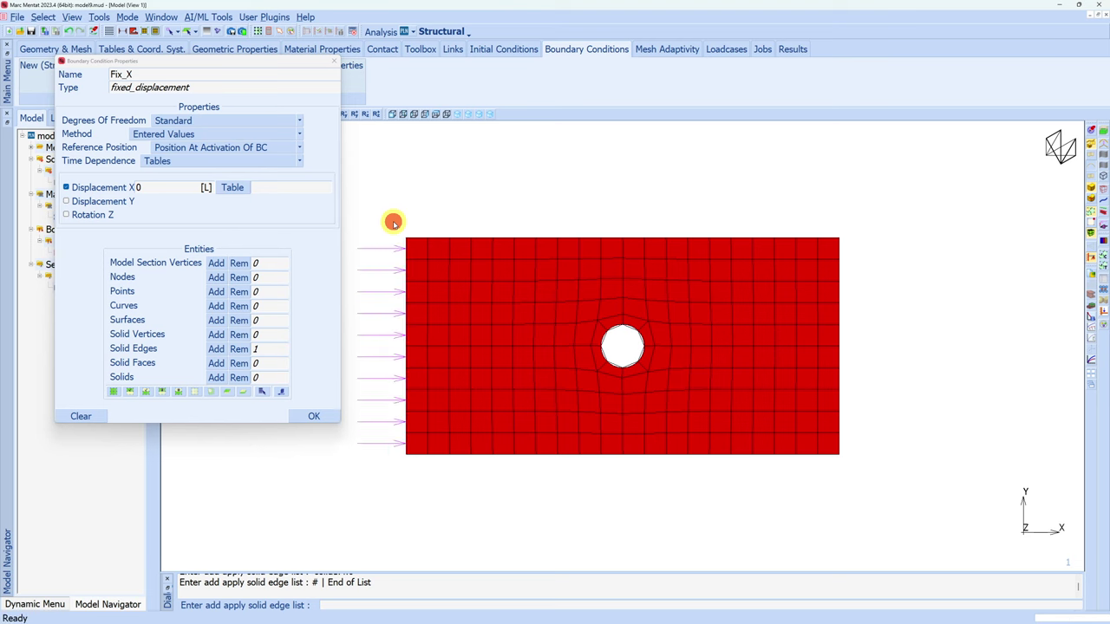
# Create a second fixed displacement boundary condition named Fix_Y and constrain Displacement Y to 0.
pyautogui.click(58, 68)
pyautogui.click(63, 76)
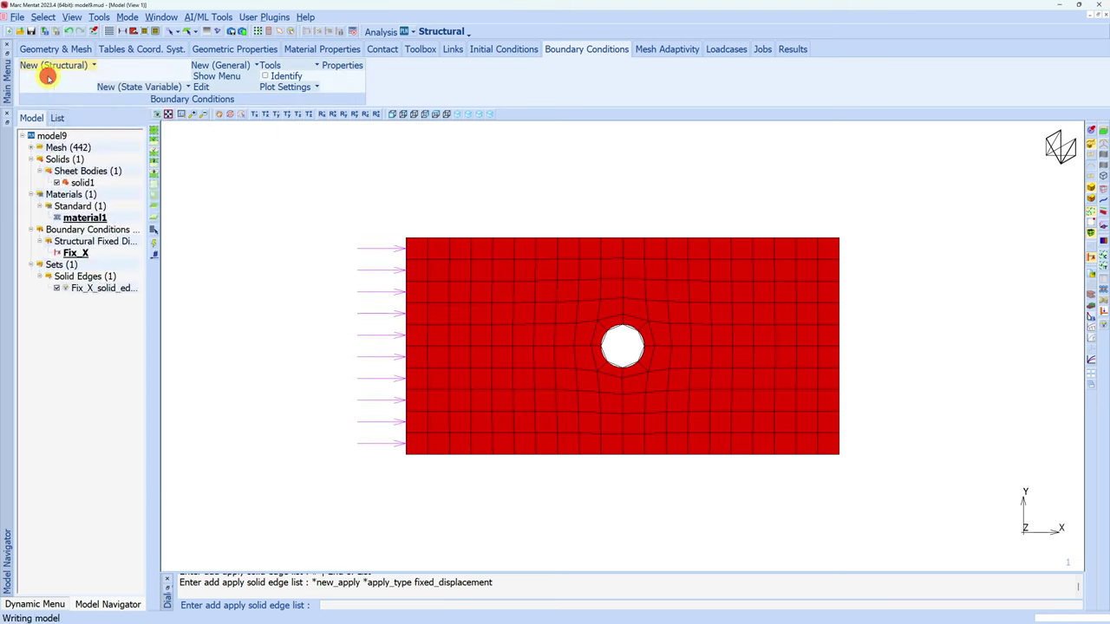
pyautogui.click(128, 73)
pyautogui.moveTo(128, 74); pyautogui.dragTo(84, 75)
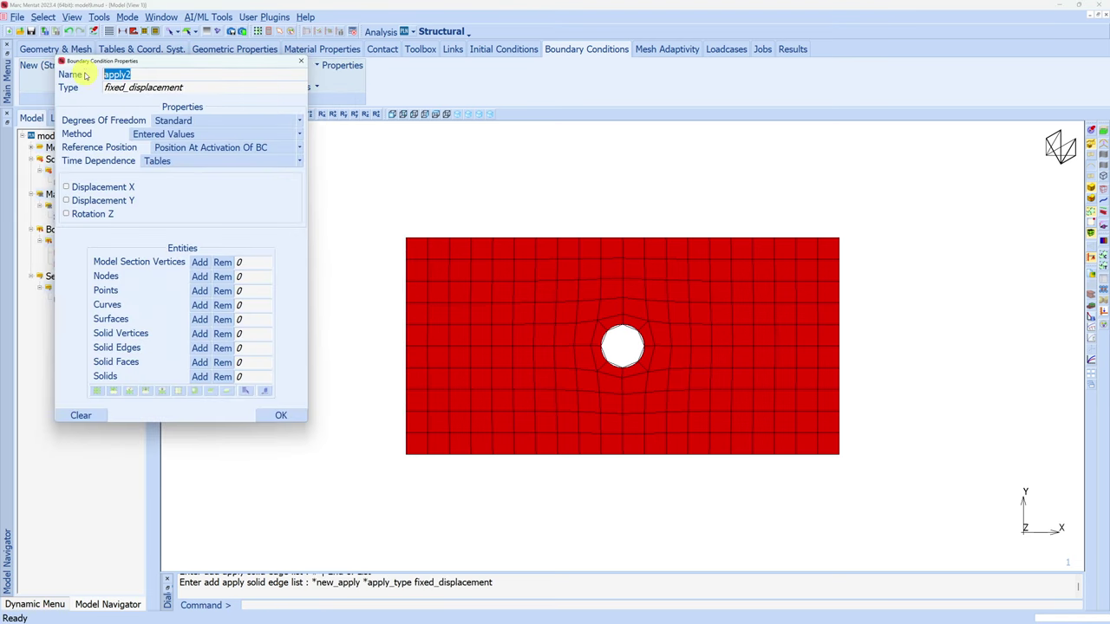
pyautogui.write('Fix_Y')
pyautogui.click(66, 200)
# Apply the Fix_Y constraint to the plate's bottom solid edge and close its properties.
pyautogui.click(214, 349)
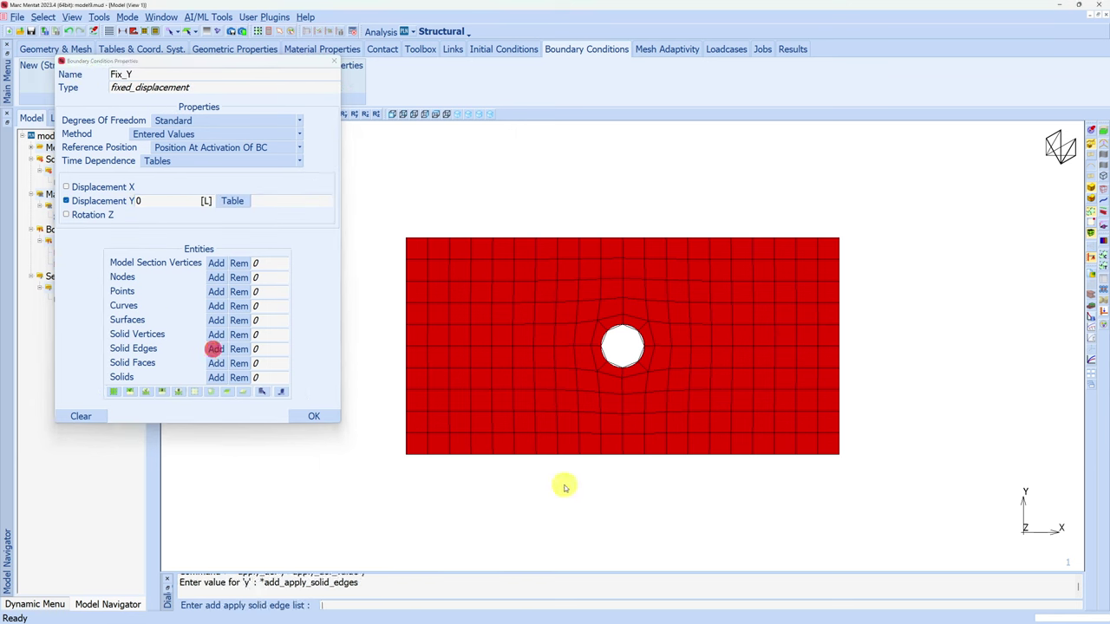
pyautogui.click(529, 455)
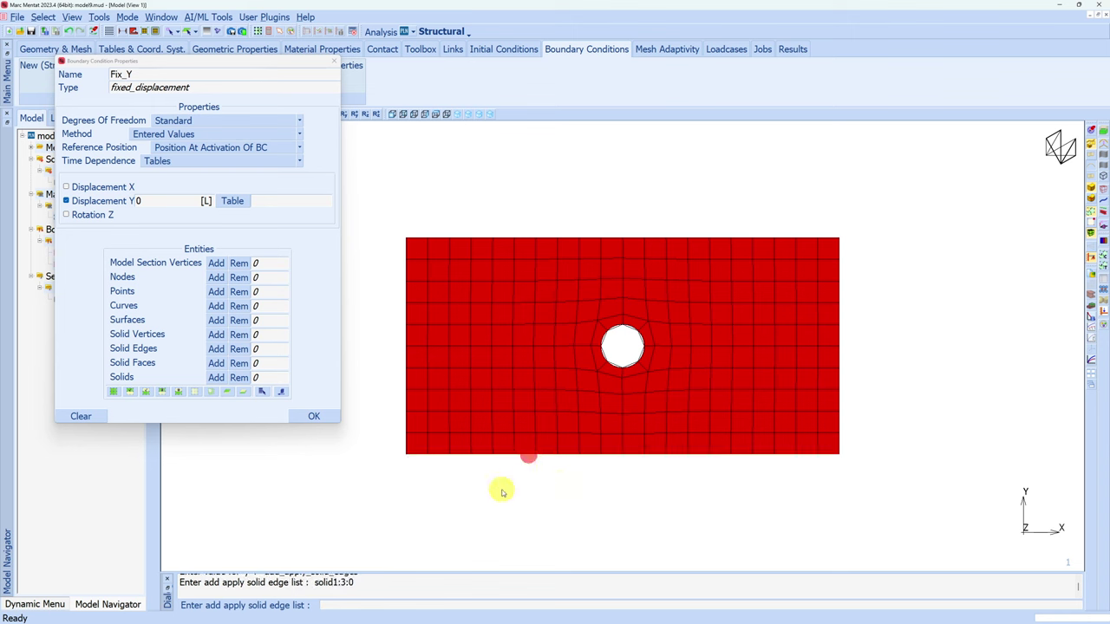
pyautogui.rightClick(497, 488)
pyautogui.click(310, 416)
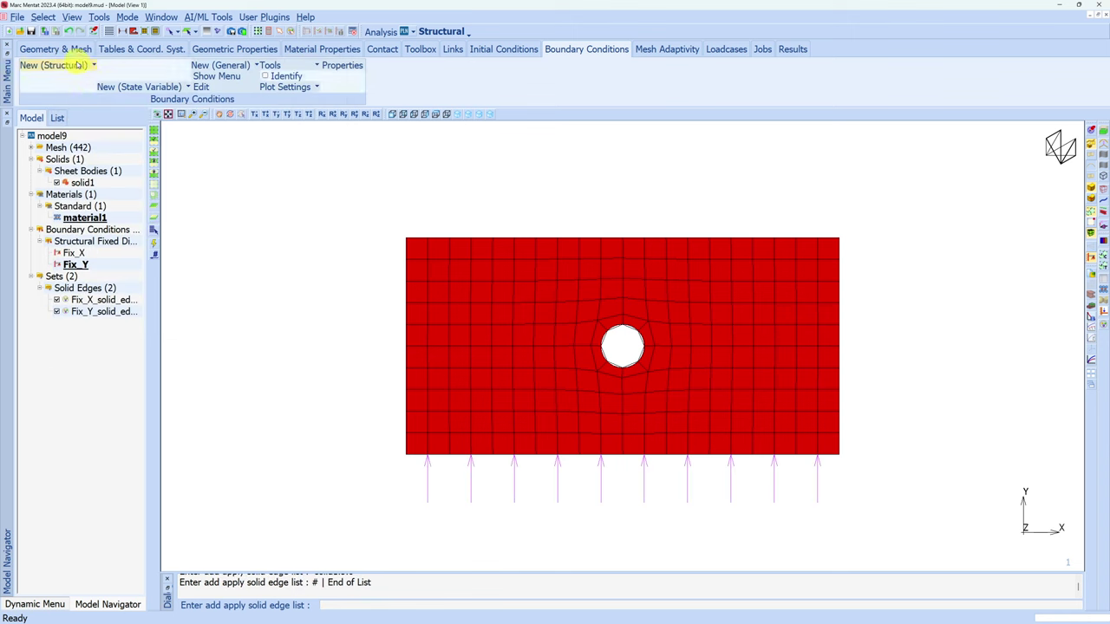
# Create a structural edge load named Load with the time dependence Ramp Current To Target Value.
pyautogui.click(74, 66)
pyautogui.click(74, 120)
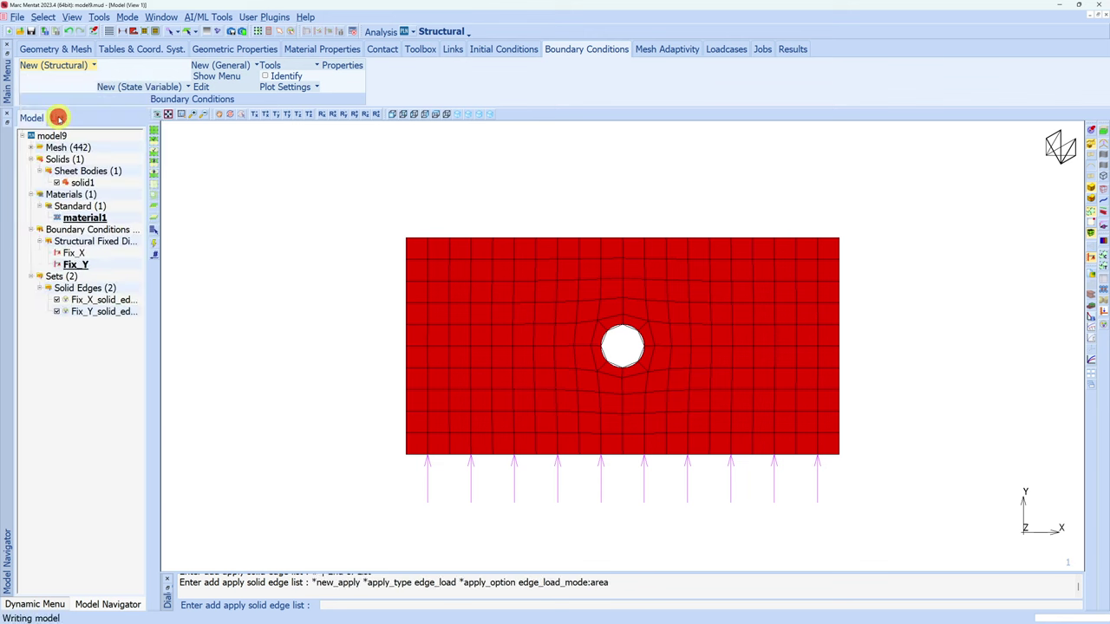
pyautogui.moveTo(156, 76); pyautogui.dragTo(99, 80)
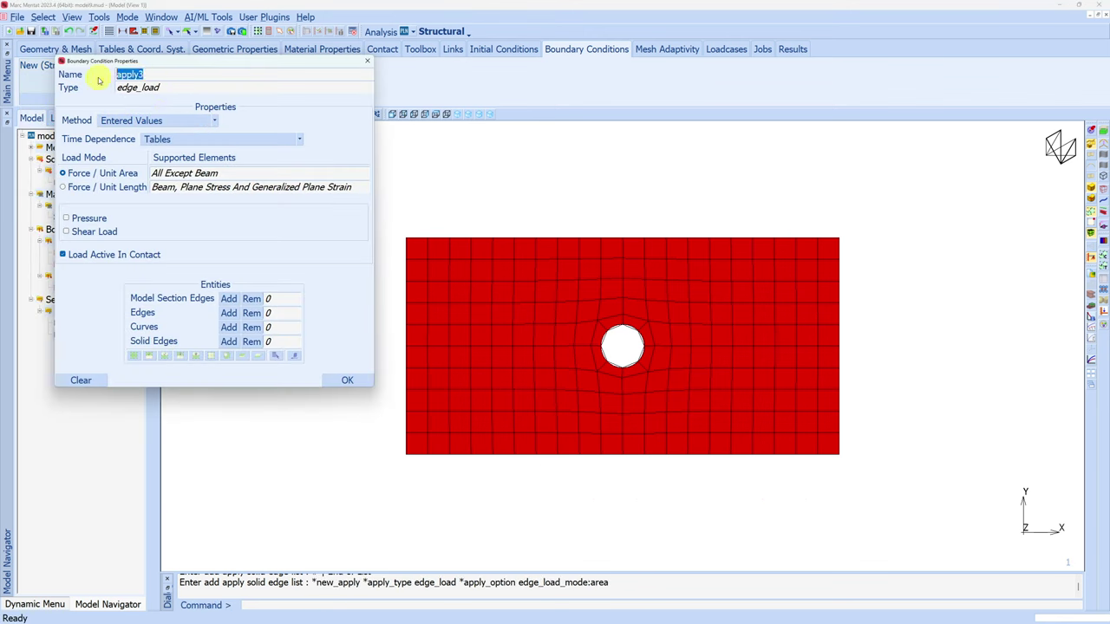
pyautogui.write('Load')
pyautogui.click(178, 139)
pyautogui.click(186, 158)
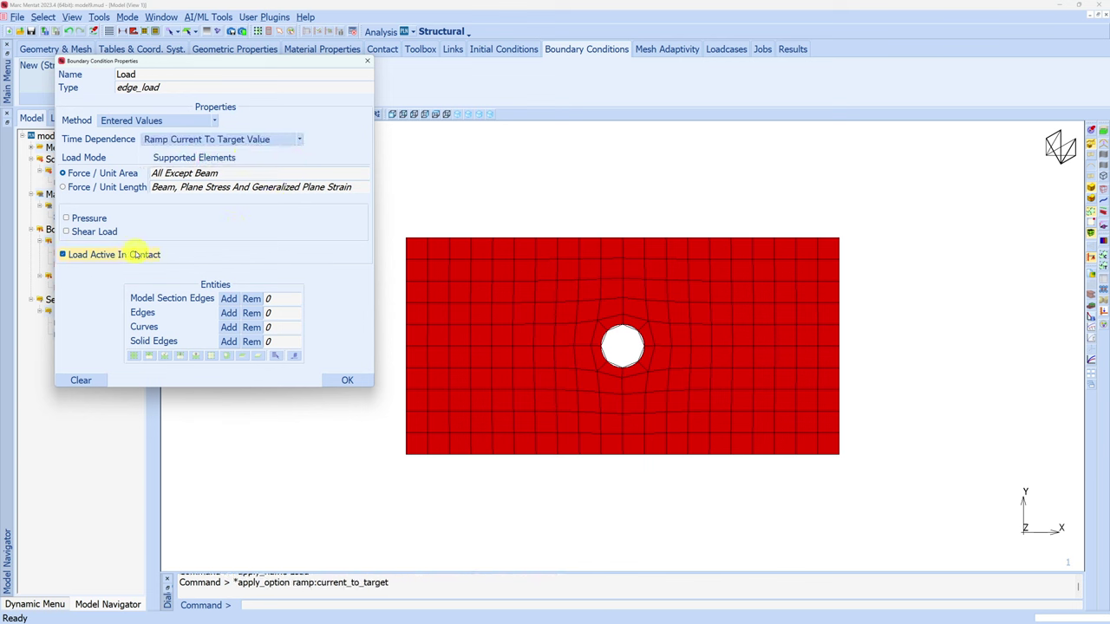
# Set the edge load's pressure to -1000 and apply it to the plate's right solid edge.
pyautogui.click(66, 219)
pyautogui.click(142, 218)
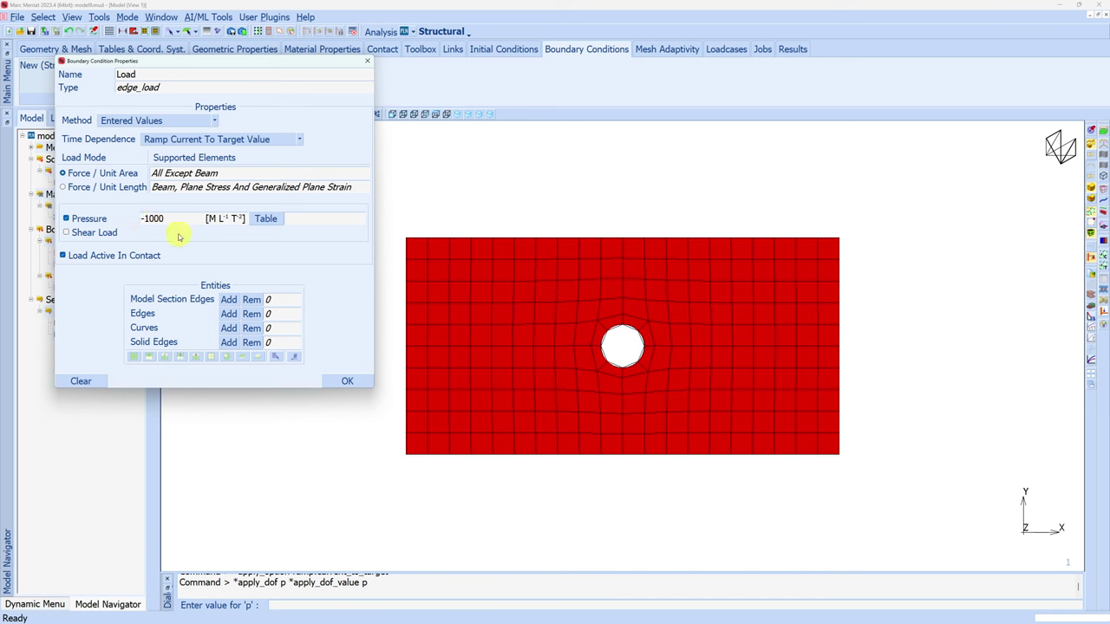
pyautogui.click(229, 343)
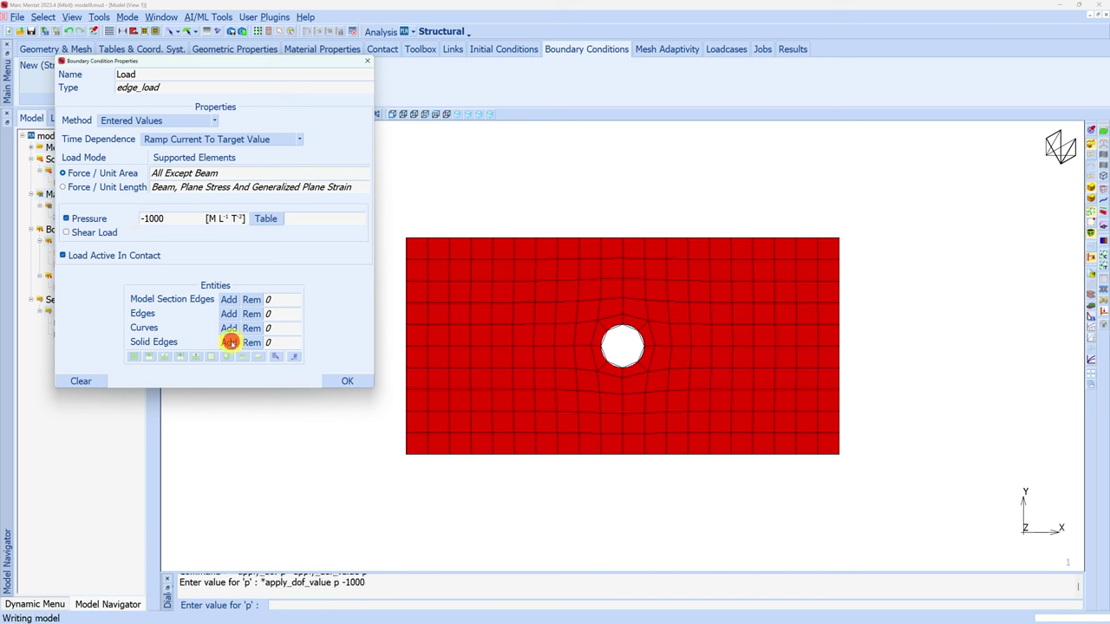
pyautogui.click(838, 305)
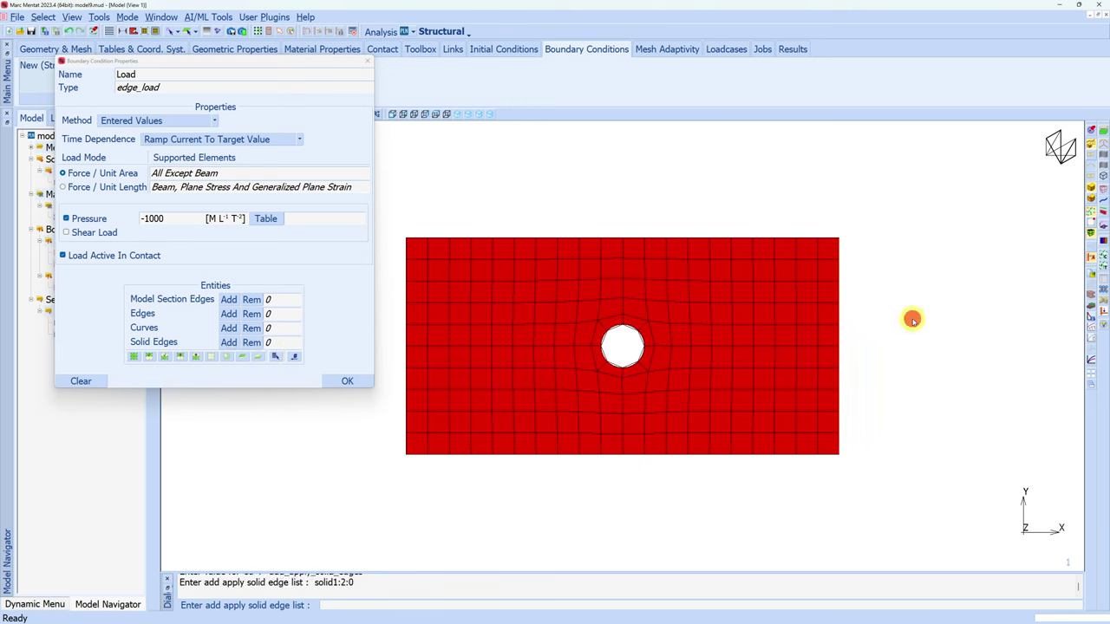
pyautogui.rightClick(912, 321)
pyautogui.click(346, 380)
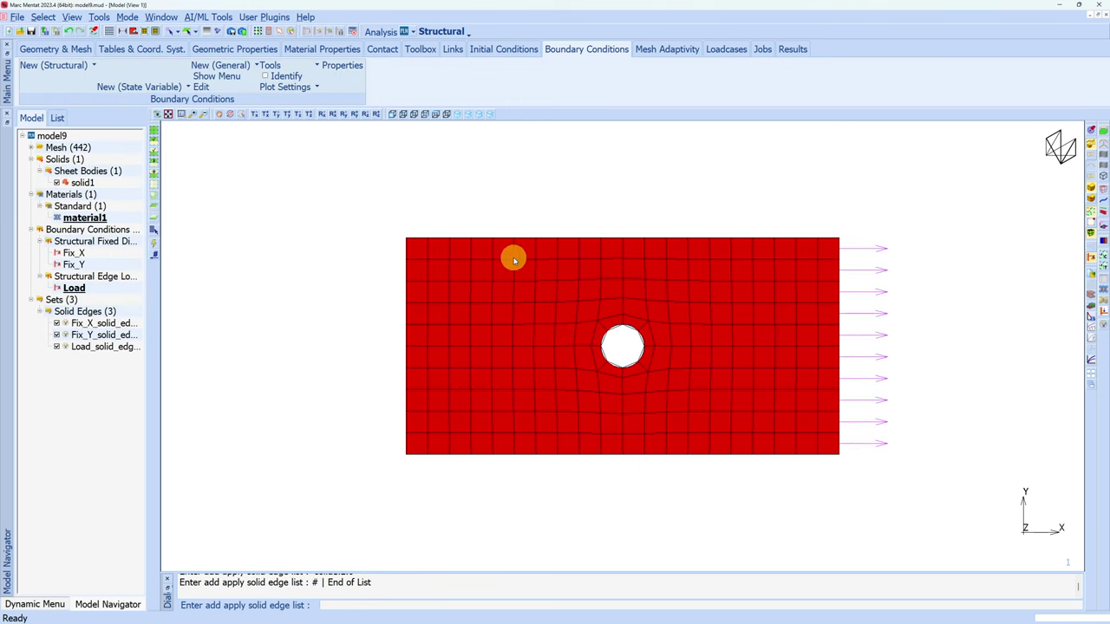
# Identify the boundary conditions by colour and display their arrows as solid instead of wireframe.
pyautogui.click(267, 77)
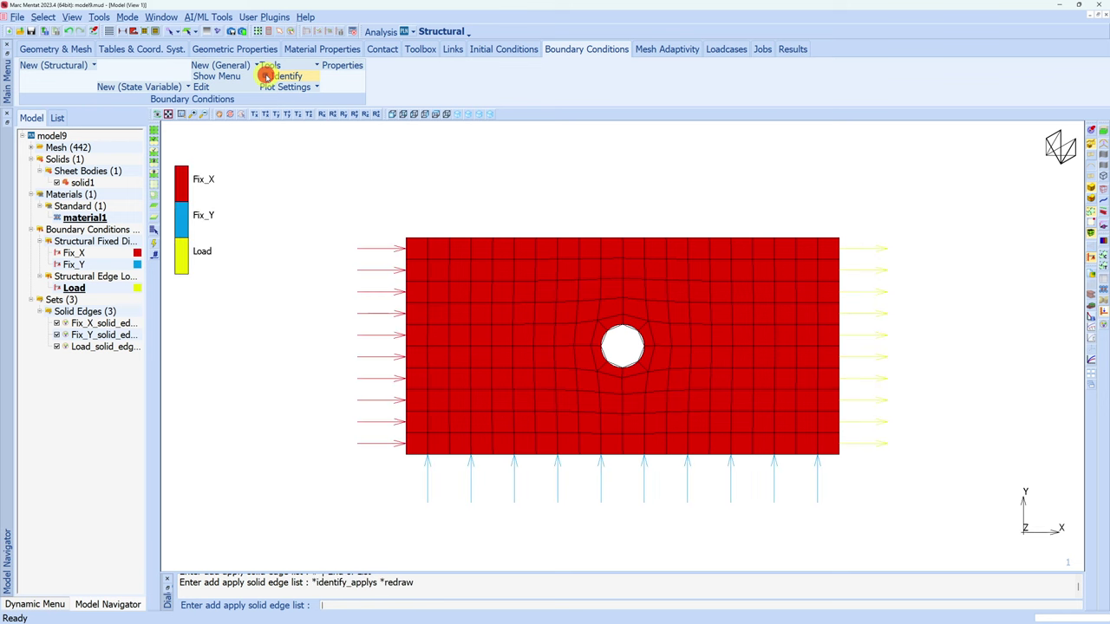
pyautogui.click(1104, 224)
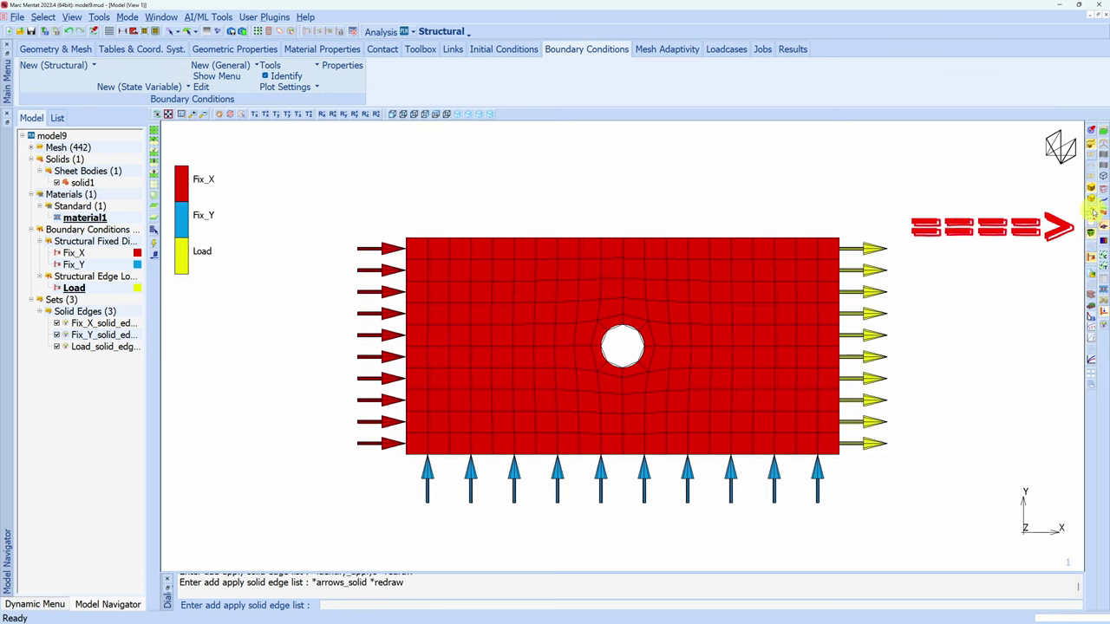
pyautogui.click(1099, 230)
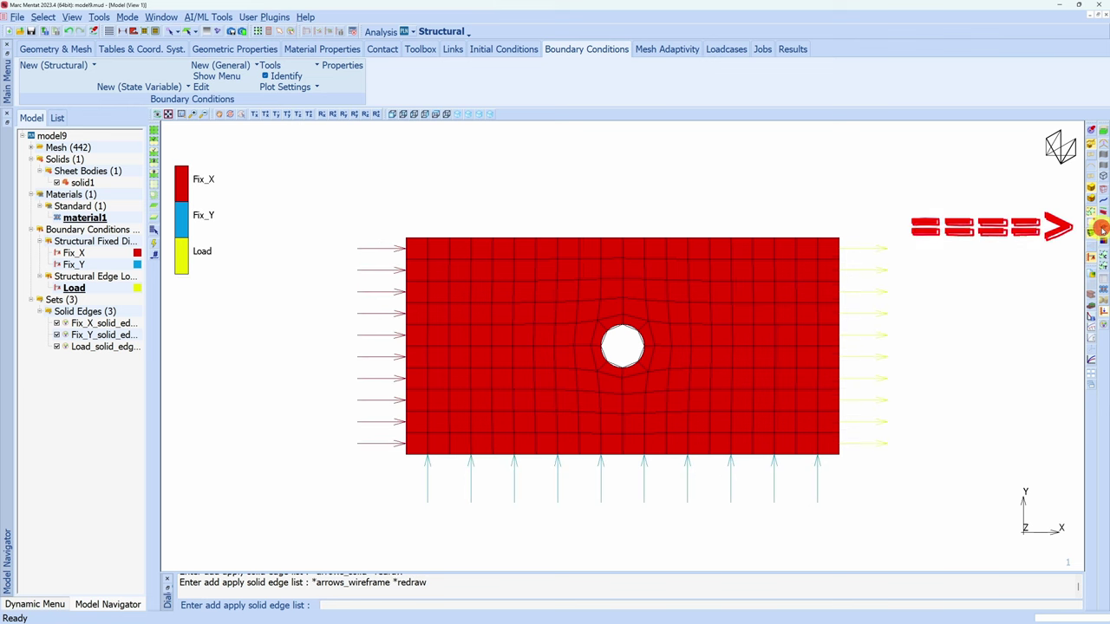
pyautogui.click(1104, 224)
# Create a static loadcase with 10 constant time steps.
pyautogui.click(721, 52)
pyautogui.click(54, 65)
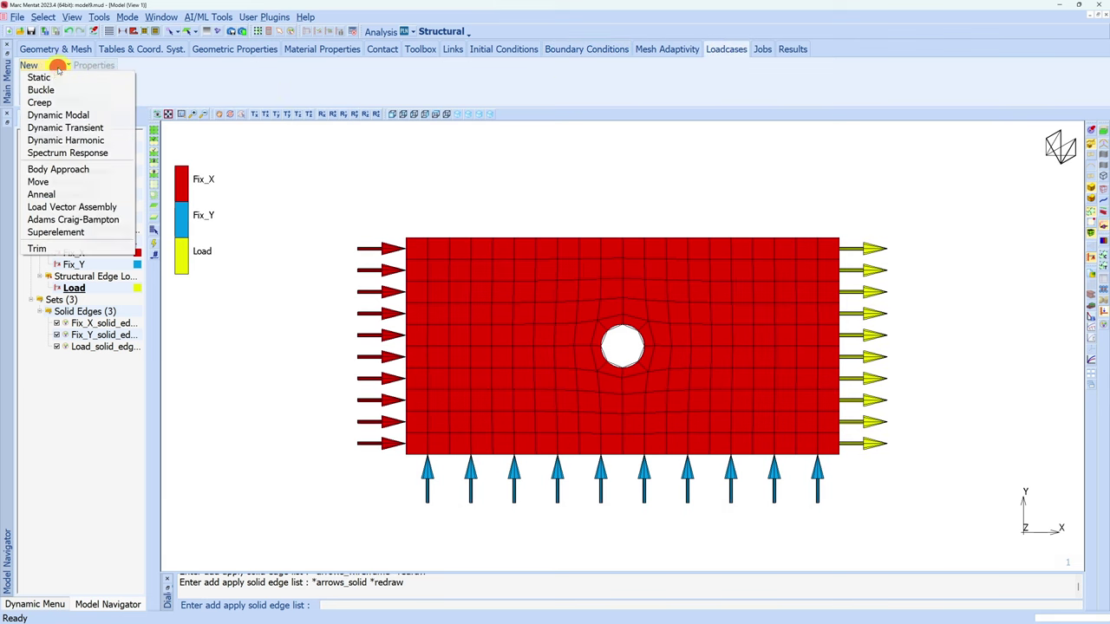
pyautogui.click(50, 74)
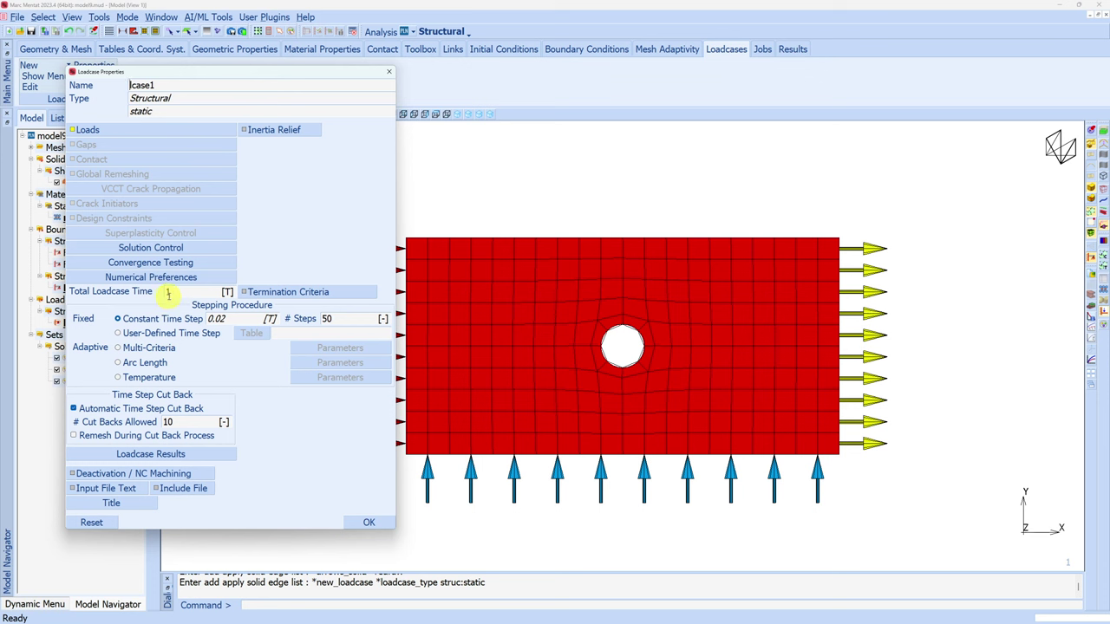
pyautogui.click(334, 318)
pyautogui.write('10')
pyautogui.click(368, 522)
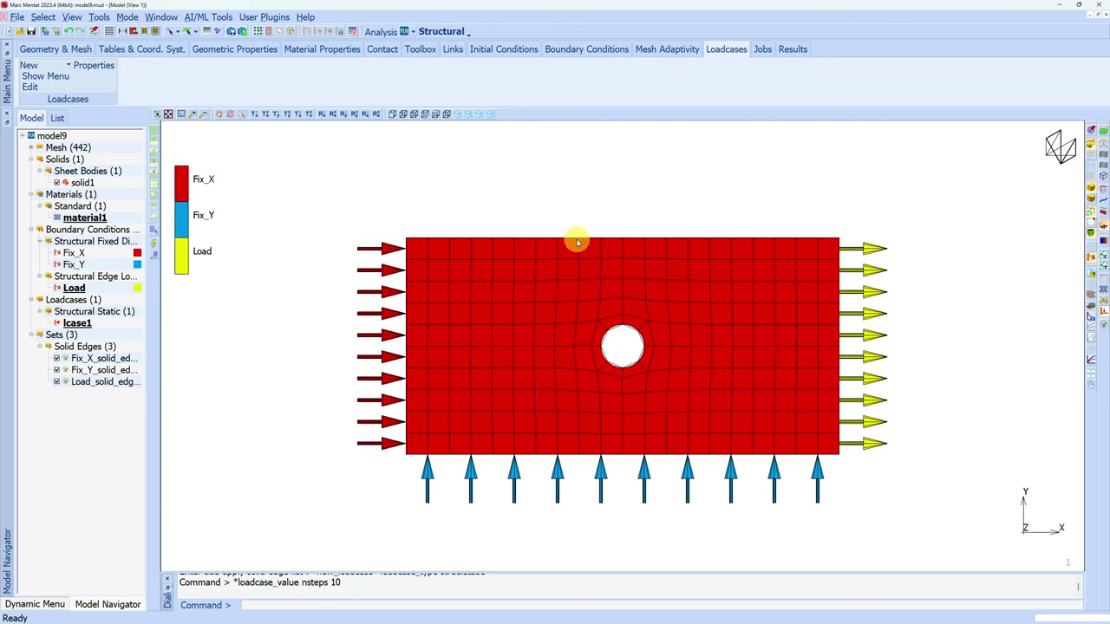
# Create a structural job and add the static loadcase lcase1 to it.
pyautogui.click(762, 50)
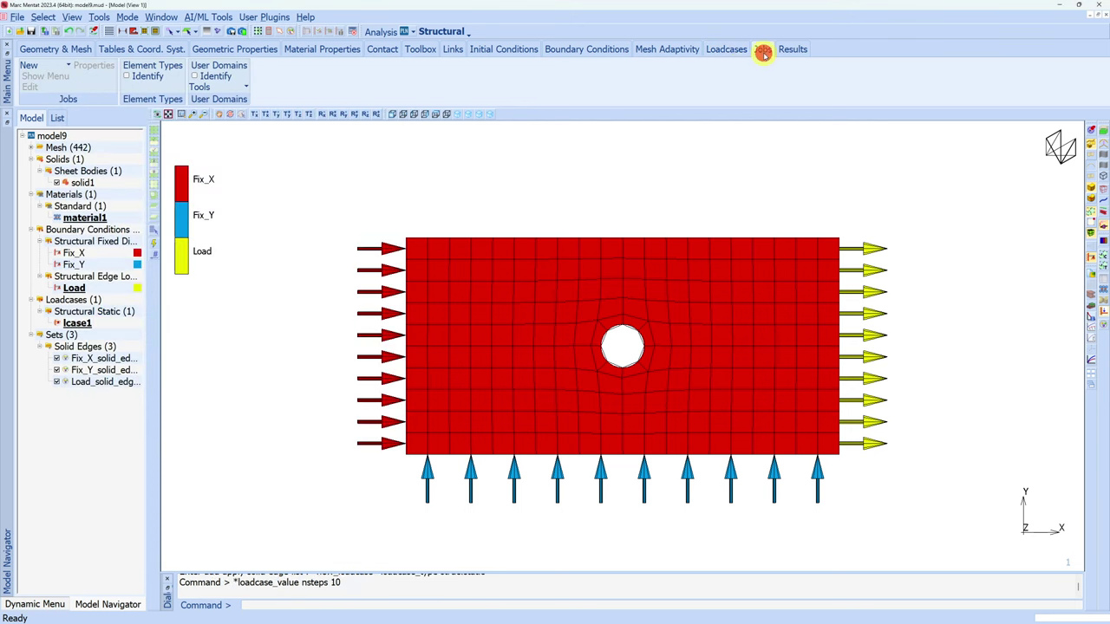
pyautogui.click(46, 66)
pyautogui.click(47, 77)
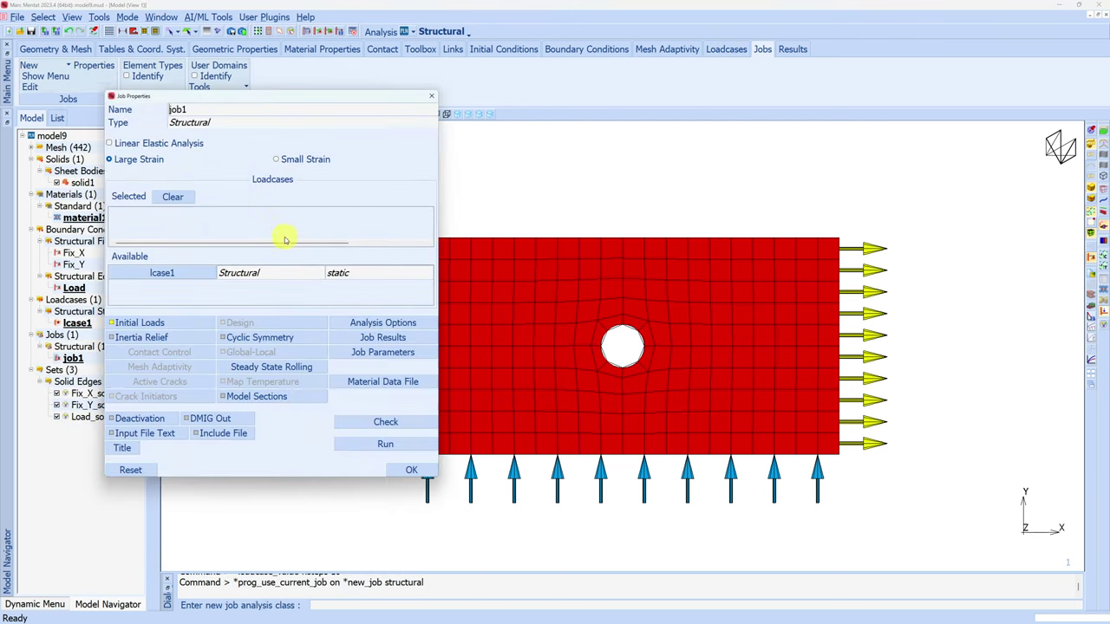
pyautogui.click(189, 274)
# Exclude the edge load from the job's initial loads, keeping Fix_X and Fix_Y.
pyautogui.click(172, 318)
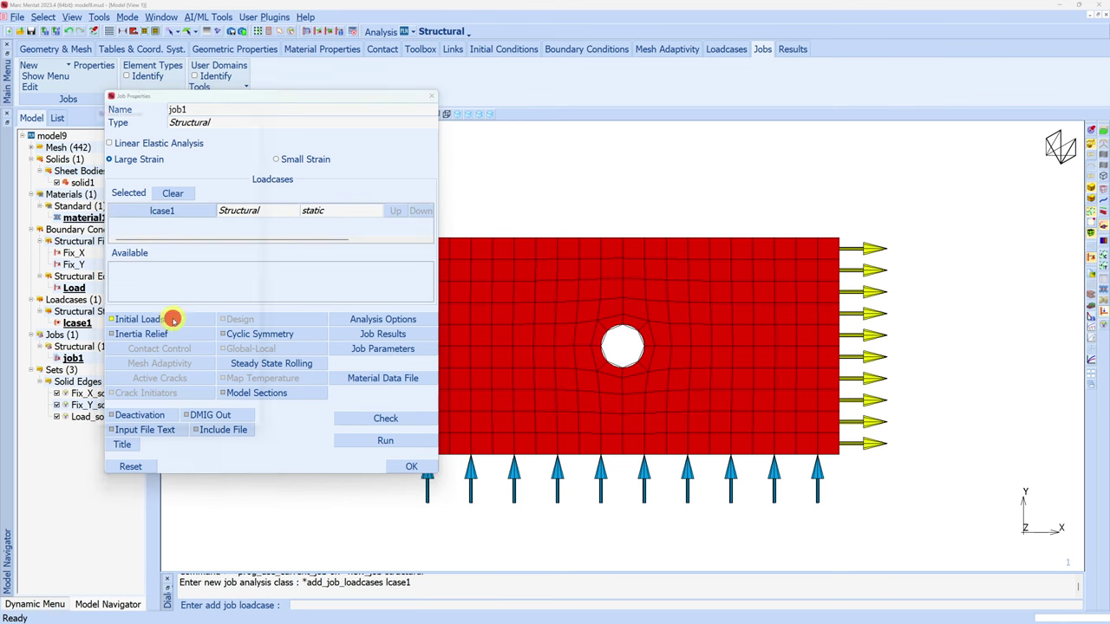
pyautogui.click(94, 152)
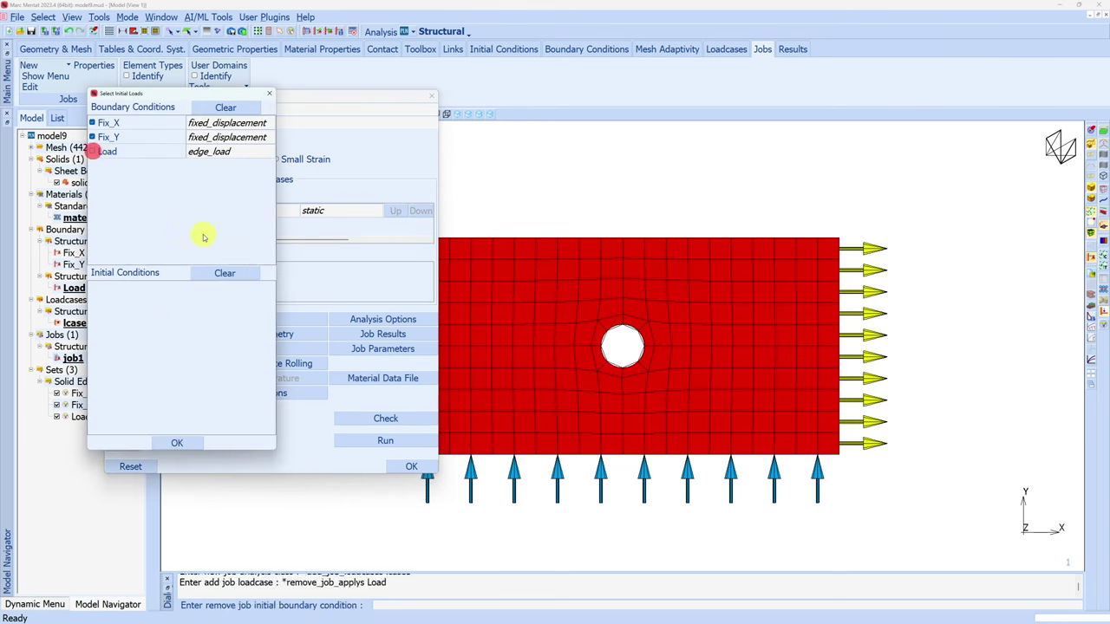
pyautogui.click(186, 442)
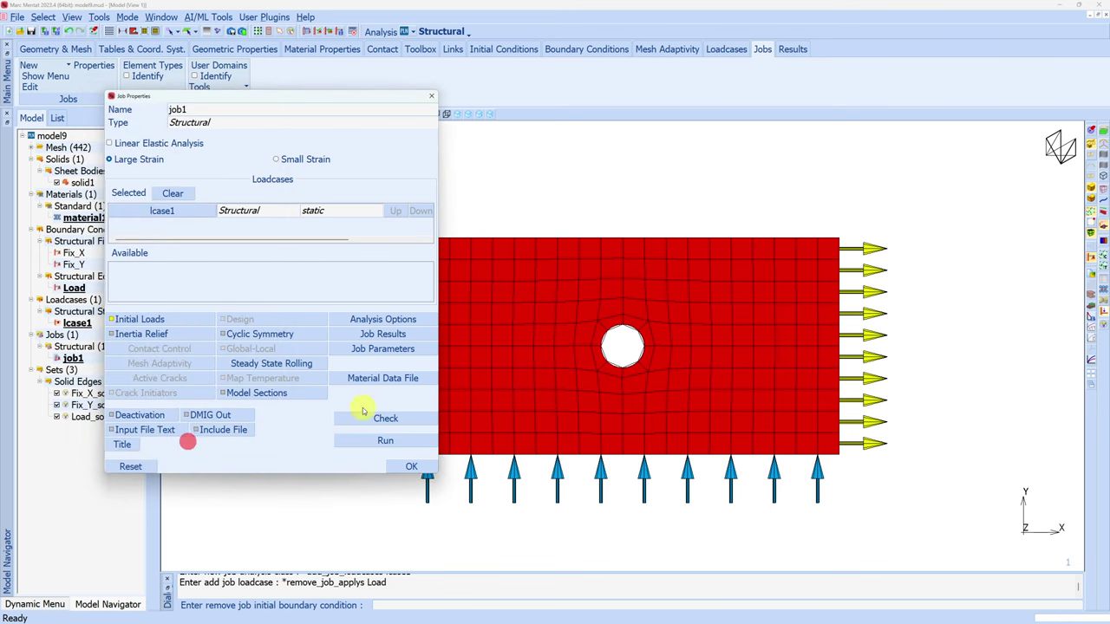
# Add Equivalent Von Mises Stress to the job's element results and close the job properties.
pyautogui.click(382, 335)
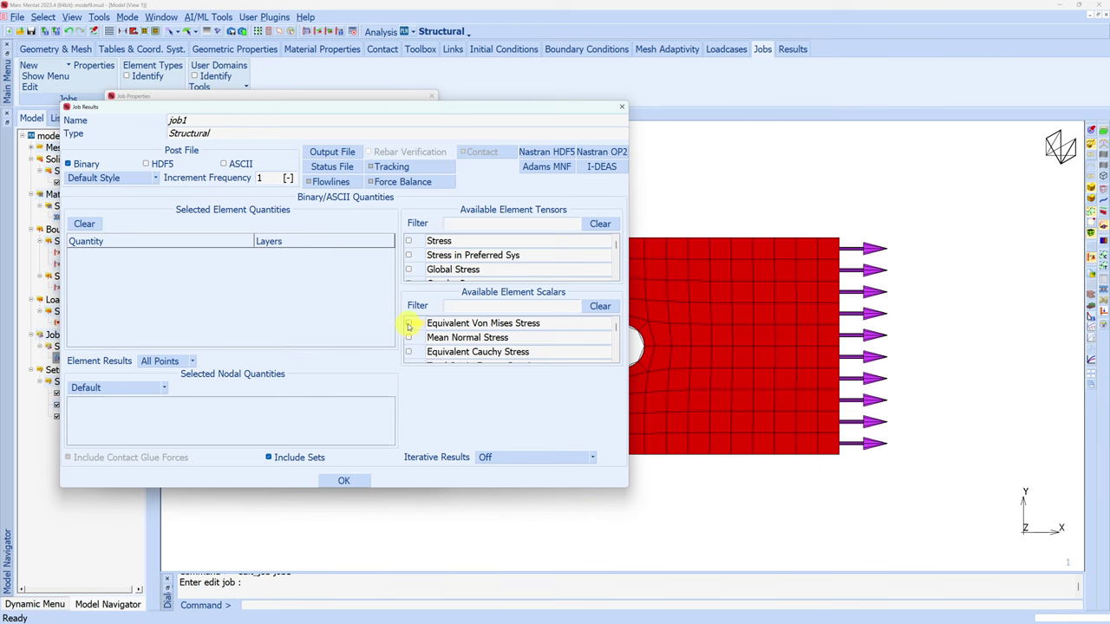
pyautogui.click(408, 324)
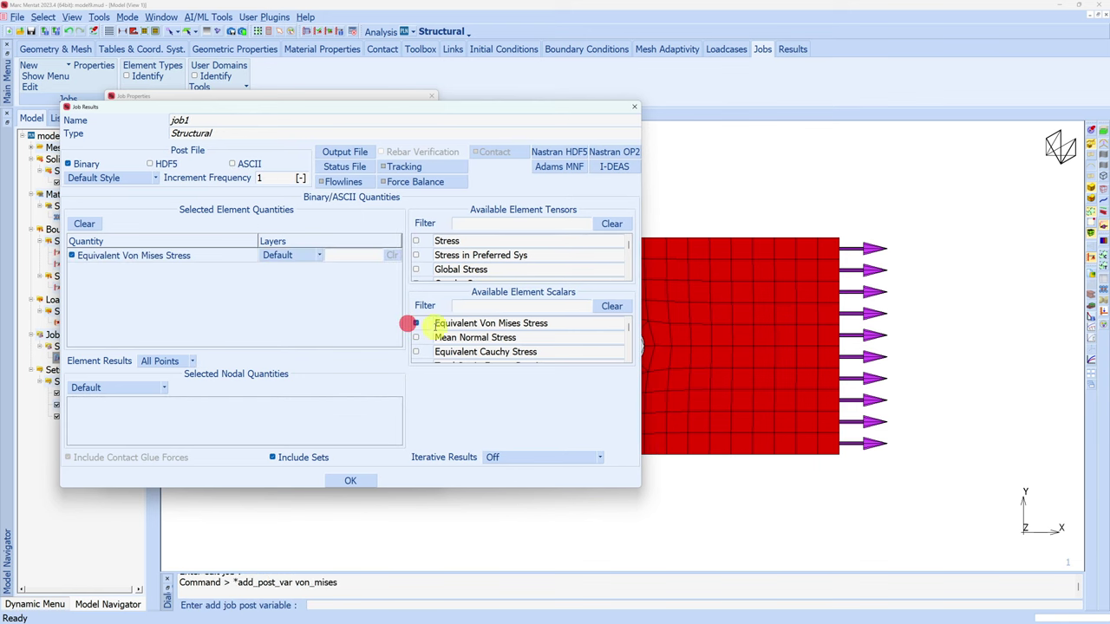
pyautogui.click(345, 481)
pyautogui.click(411, 466)
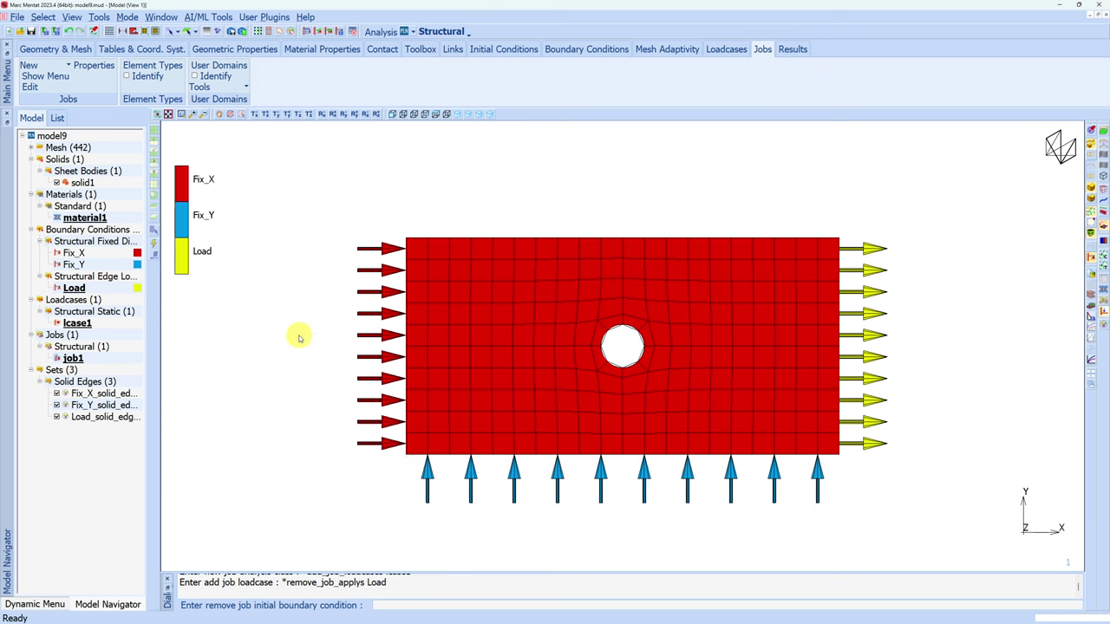
# Assign plane stress full integration quad element type 3 to all elements of the plate, checking it with element type identification.
pyautogui.doubleClick(146, 78)
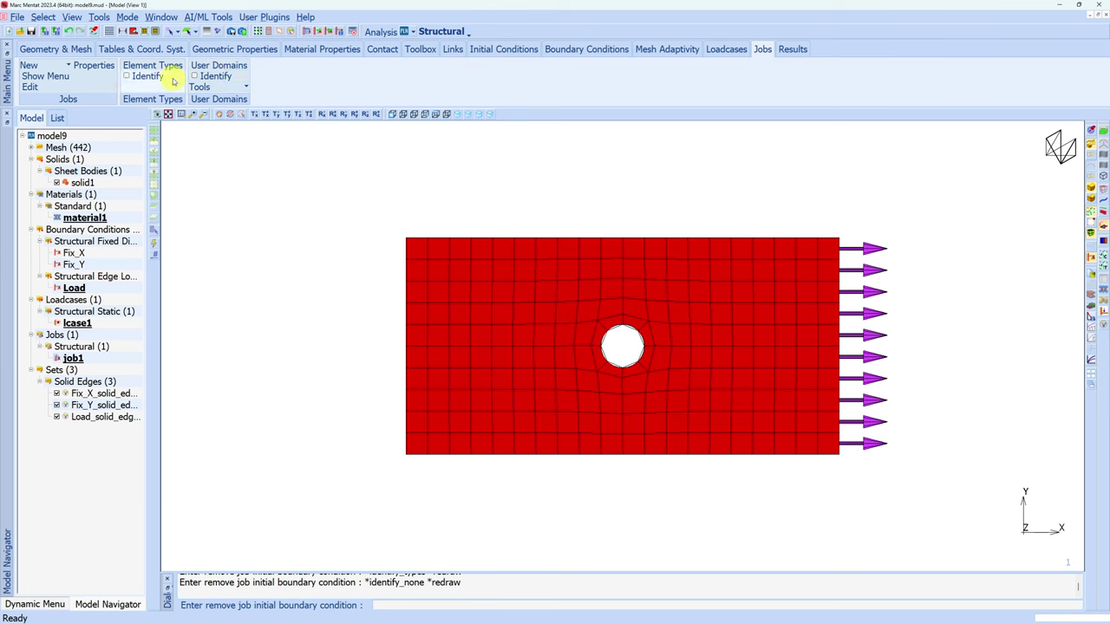
pyautogui.click(129, 77)
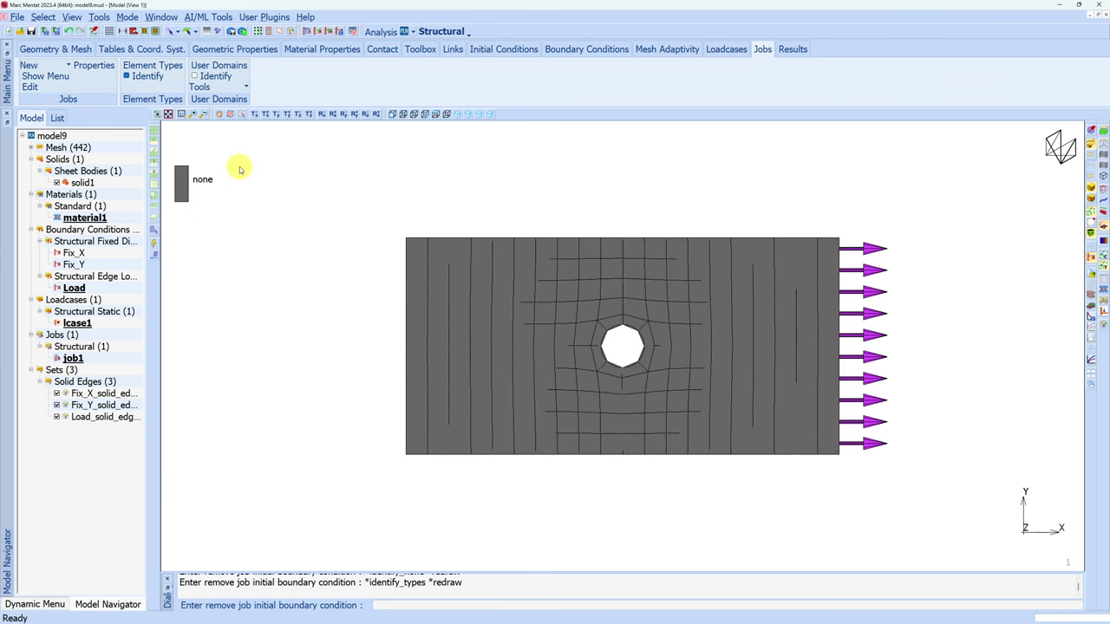
pyautogui.click(160, 67)
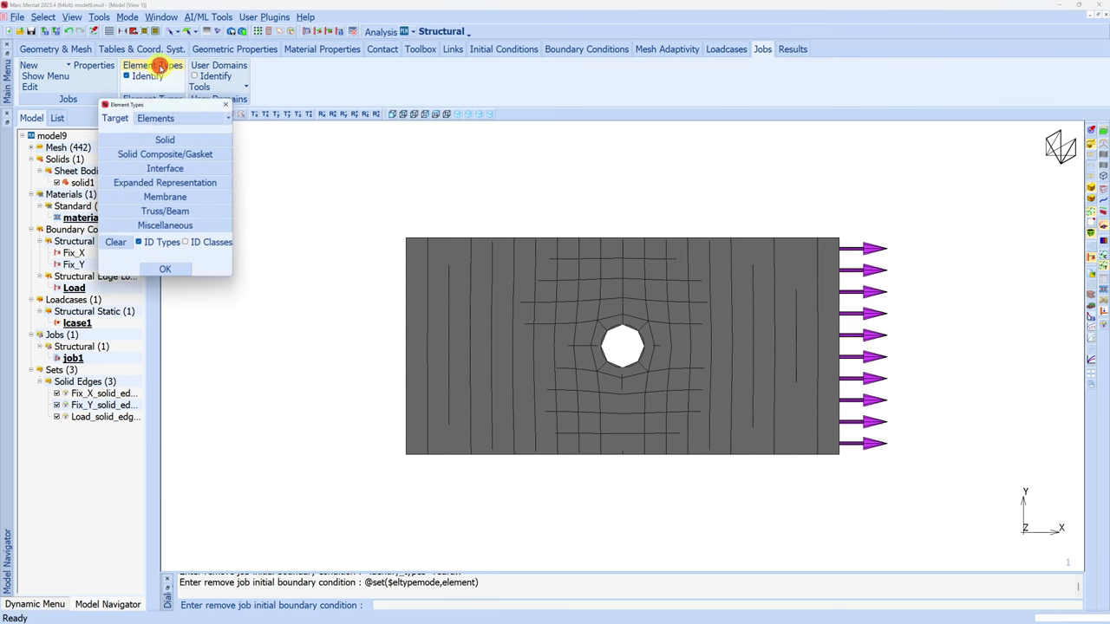
pyautogui.click(185, 144)
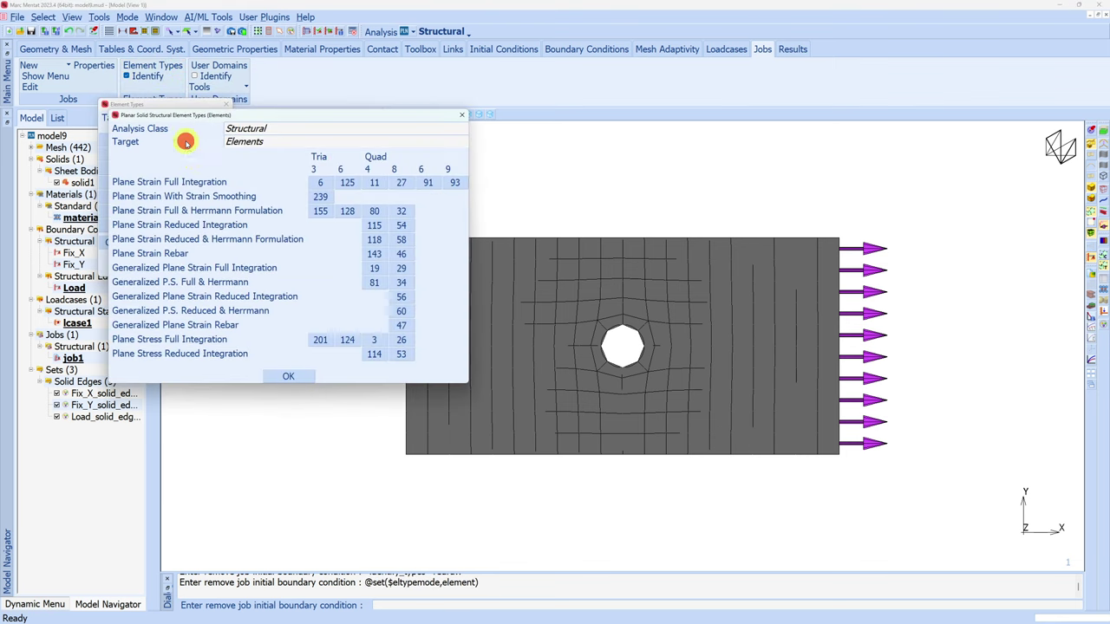
pyautogui.click(375, 340)
pyautogui.moveTo(907, 212); pyautogui.dragTo(347, 485)
pyautogui.rightClick(318, 475)
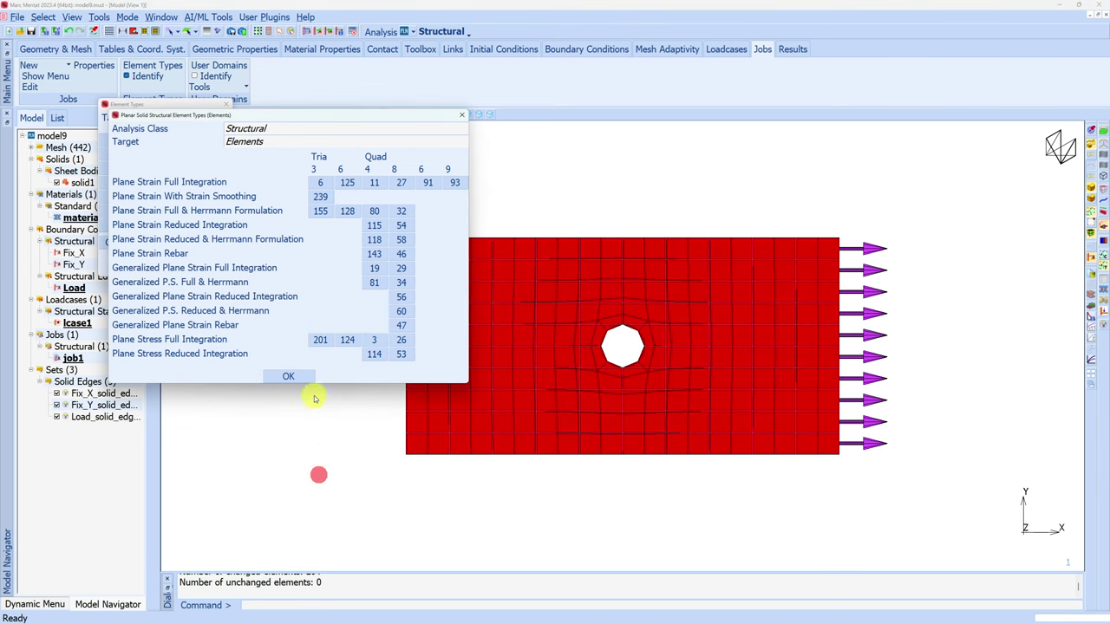
pyautogui.click(296, 376)
pyautogui.click(113, 241)
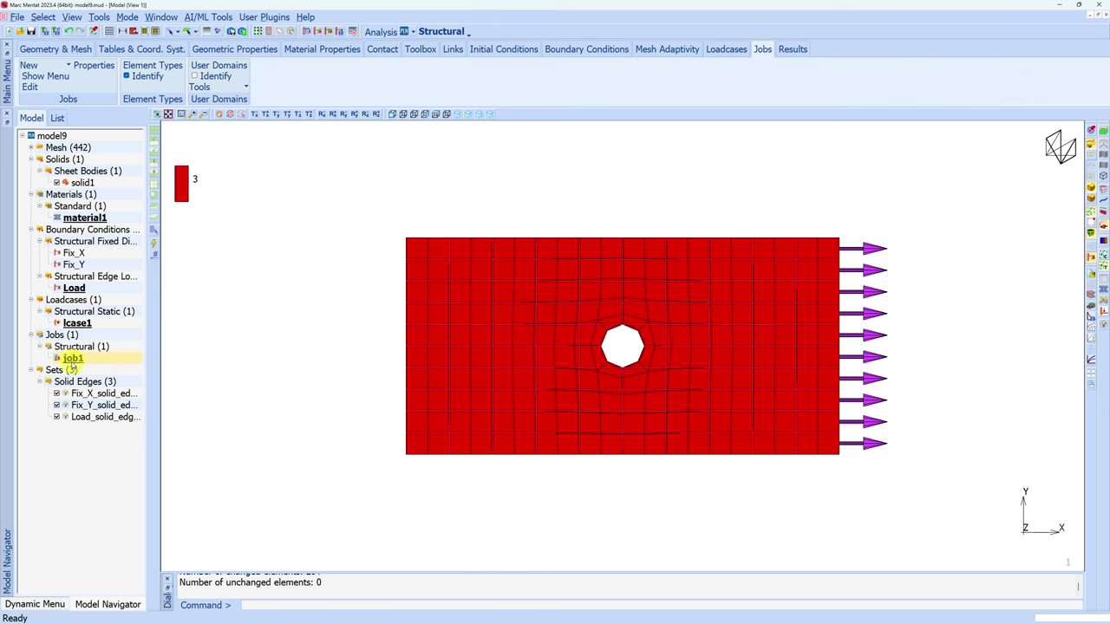
pyautogui.click(126, 76)
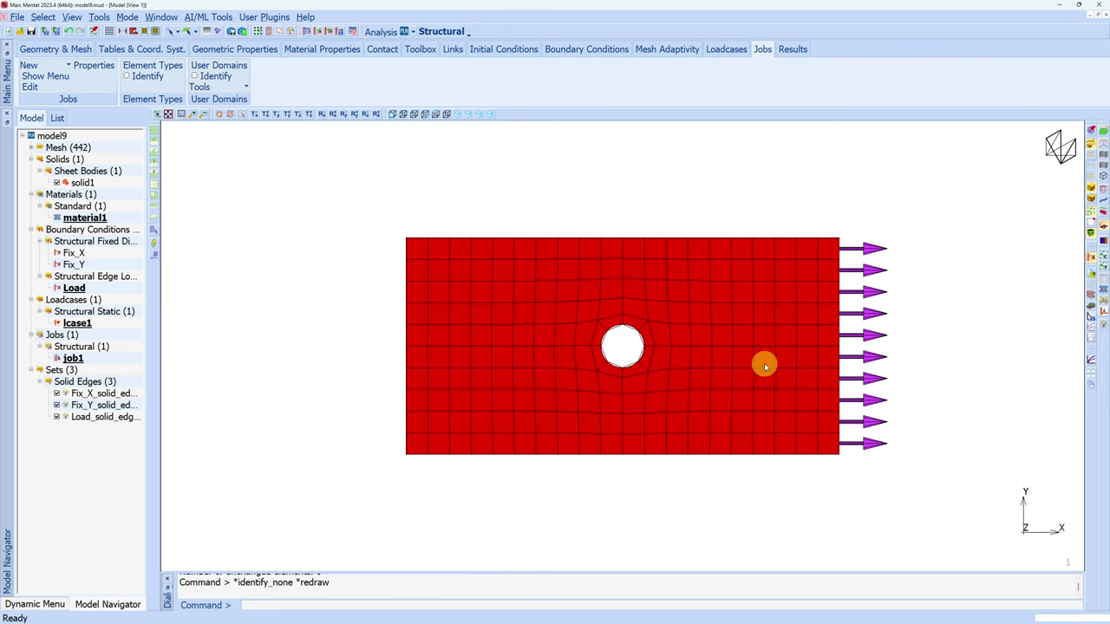
# Submit job1 for analysis and open its binary post file.
pyautogui.click(73, 358)
pyautogui.doubleClick(72, 358)
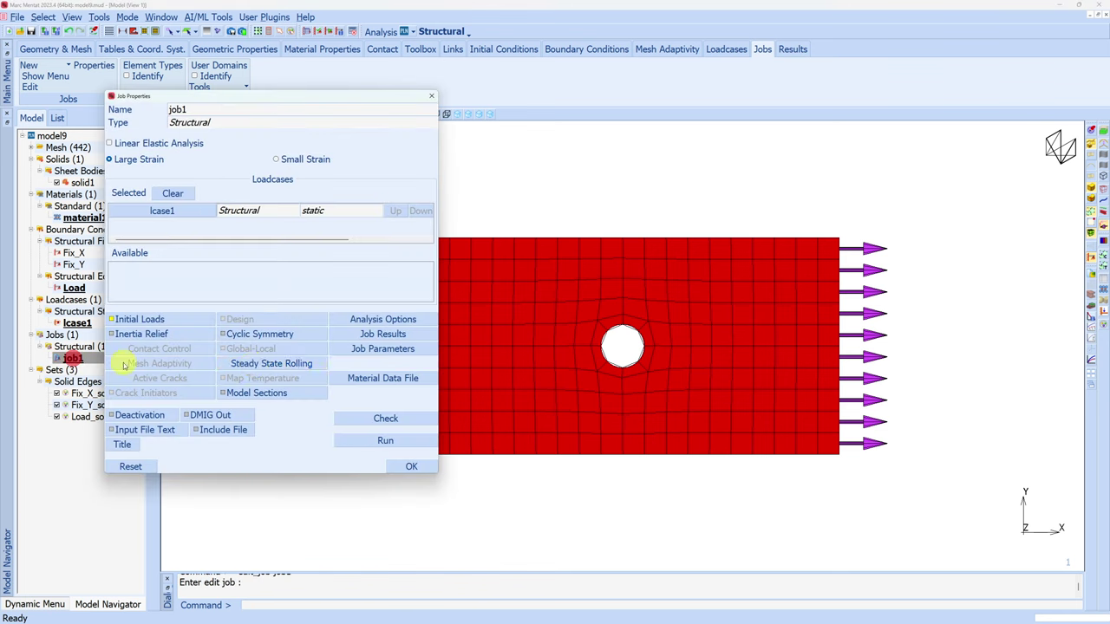
pyautogui.click(385, 440)
pyautogui.click(81, 206)
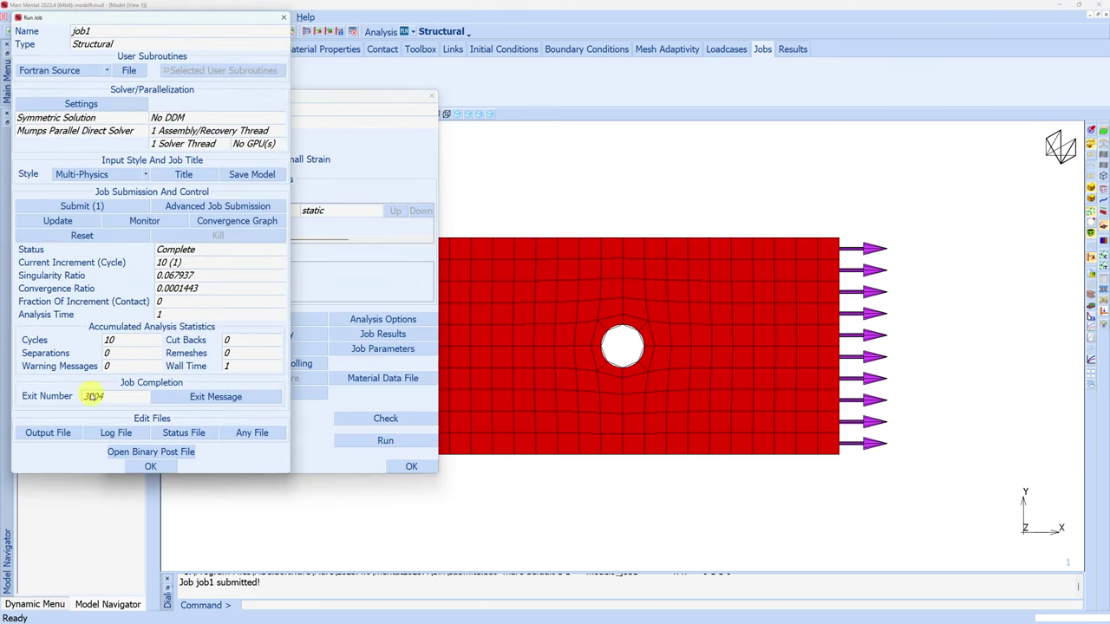
pyautogui.click(171, 452)
# Plot Equivalent Von Mises Stress as contour bands at the last increment.
pyautogui.click(143, 183)
pyautogui.click(109, 208)
pyautogui.moveTo(173, 65); pyautogui.dragTo(272, 60)
pyautogui.click(154, 314)
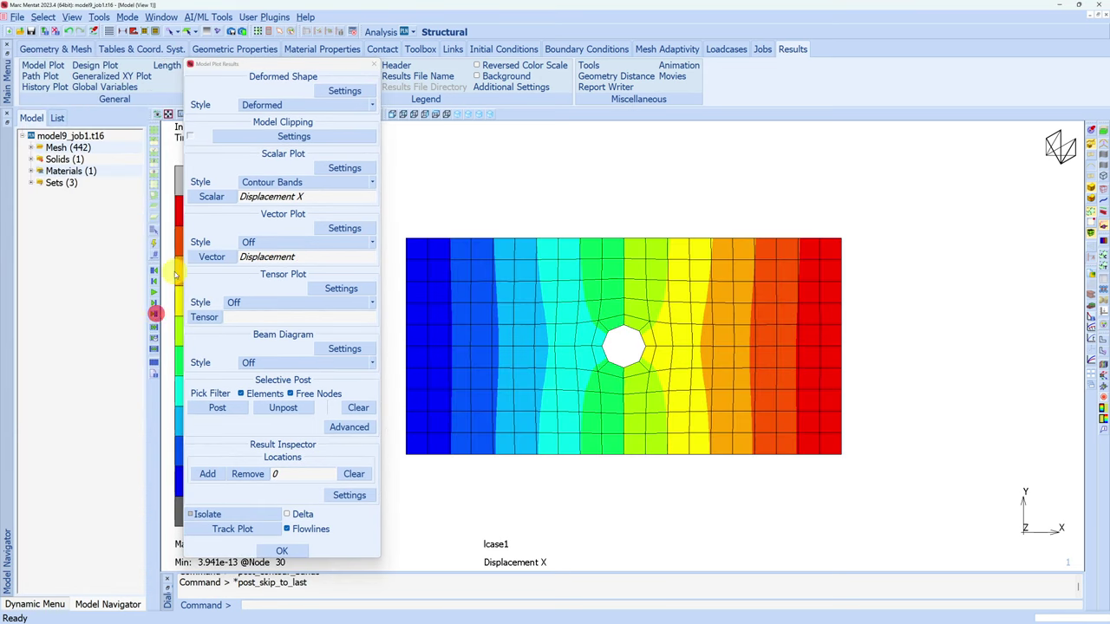
pyautogui.click(213, 195)
pyautogui.click(122, 139)
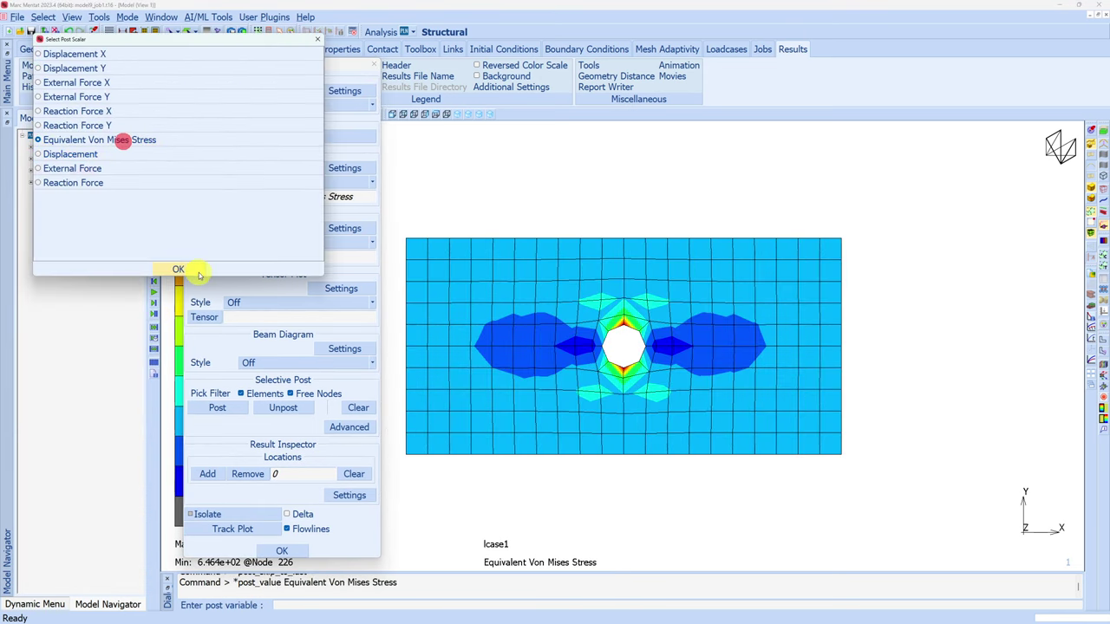
pyautogui.click(198, 273)
# Examine the stress contours around the hole and close the results file to return to the model.
pyautogui.scroll(2, 619, 336)
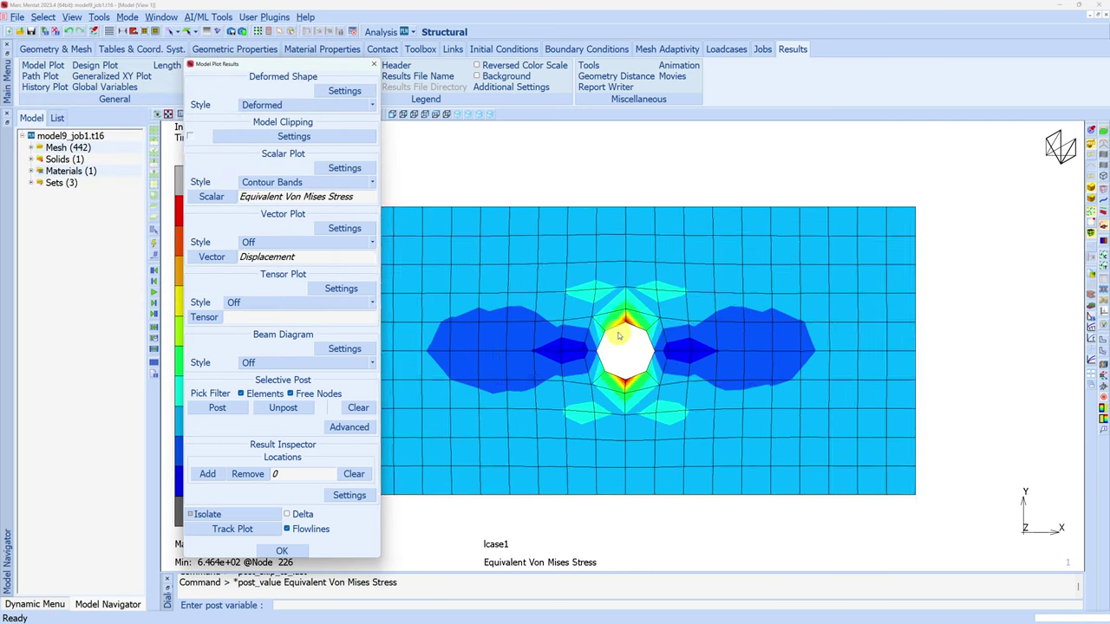
pyautogui.scroll(2, 619, 336)
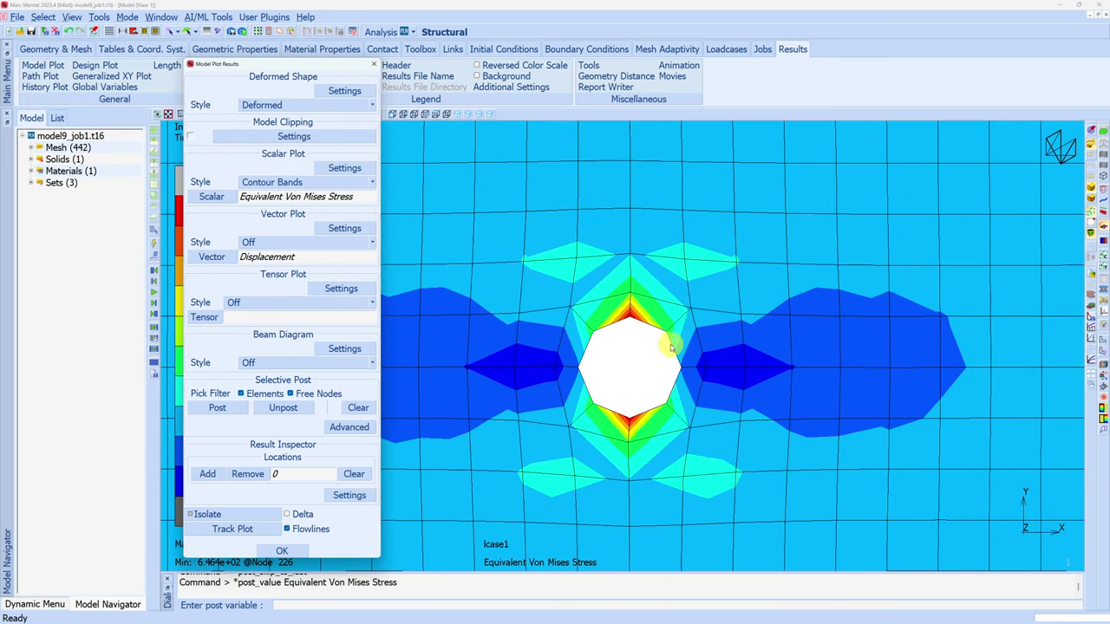
pyautogui.scroll(-4, 670, 347)
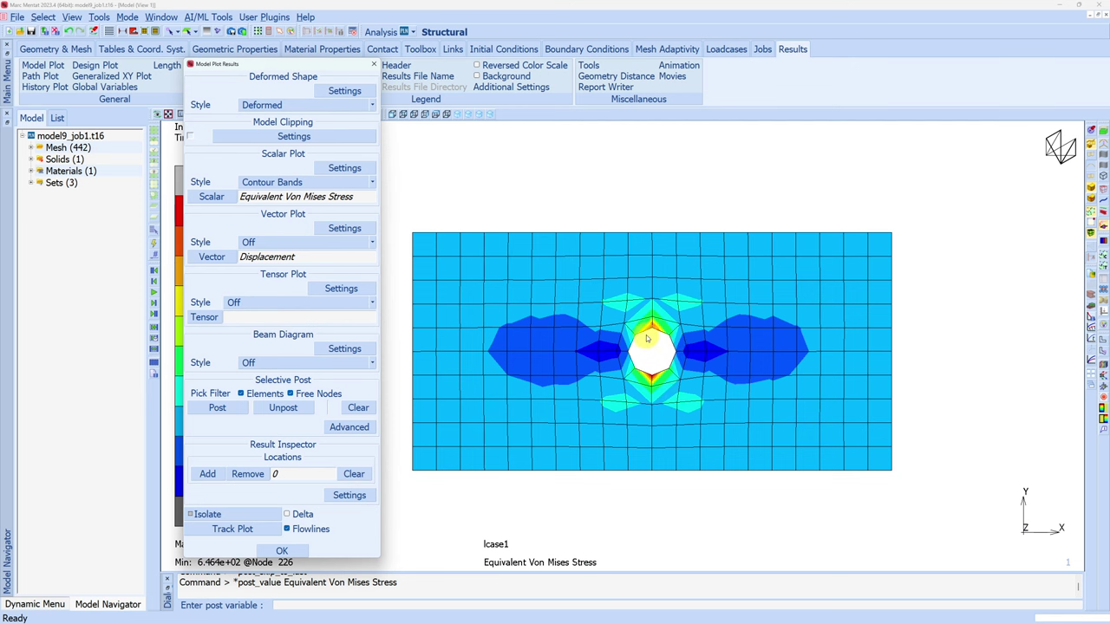
pyautogui.scroll(2, 646, 338)
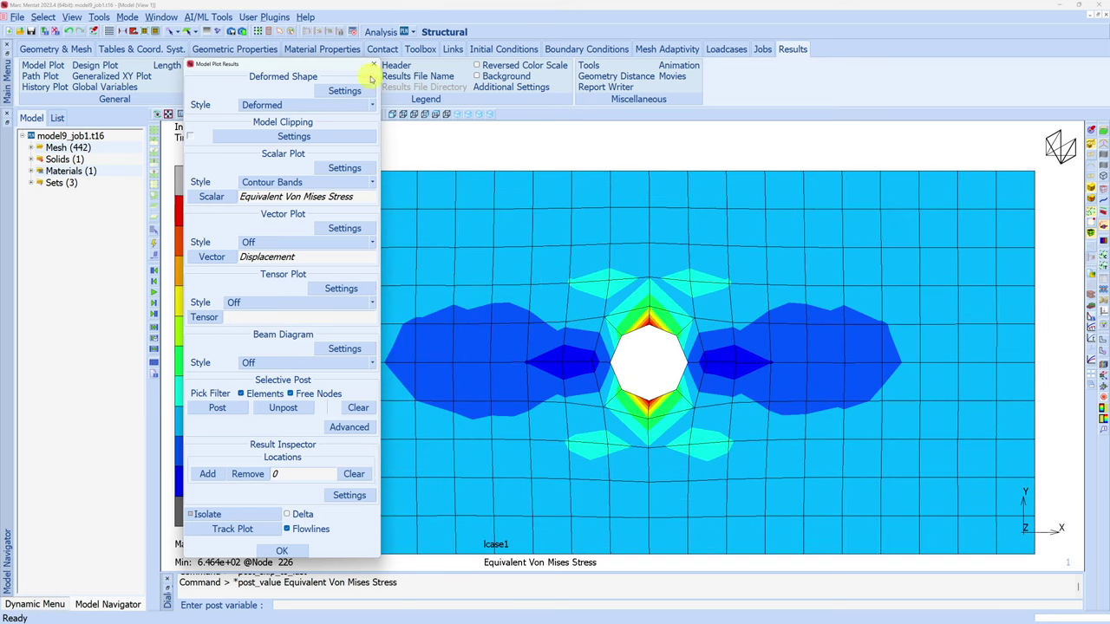
pyautogui.click(372, 69)
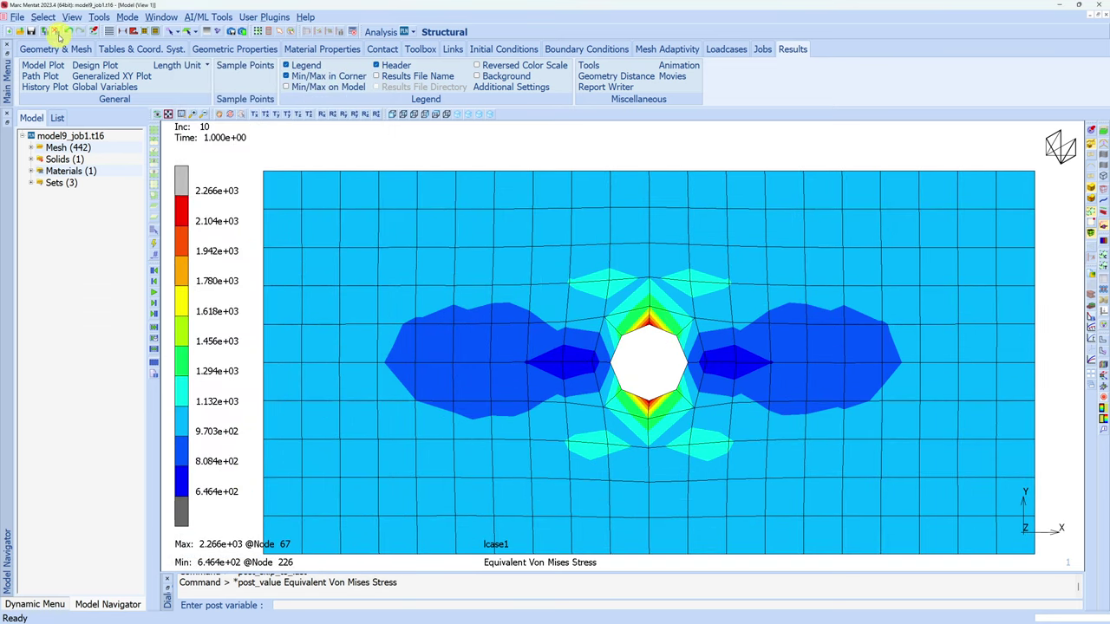
pyautogui.click(55, 31)
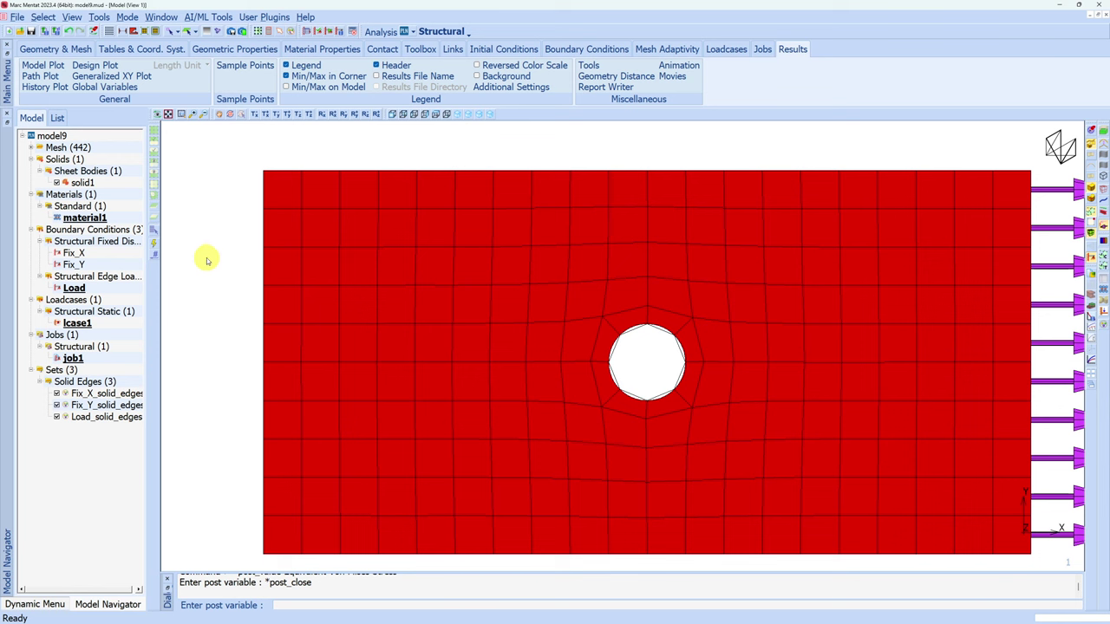
# Create a meshed deformable contact body and add the plate's sheet body to it.
pyautogui.click(656, 50)
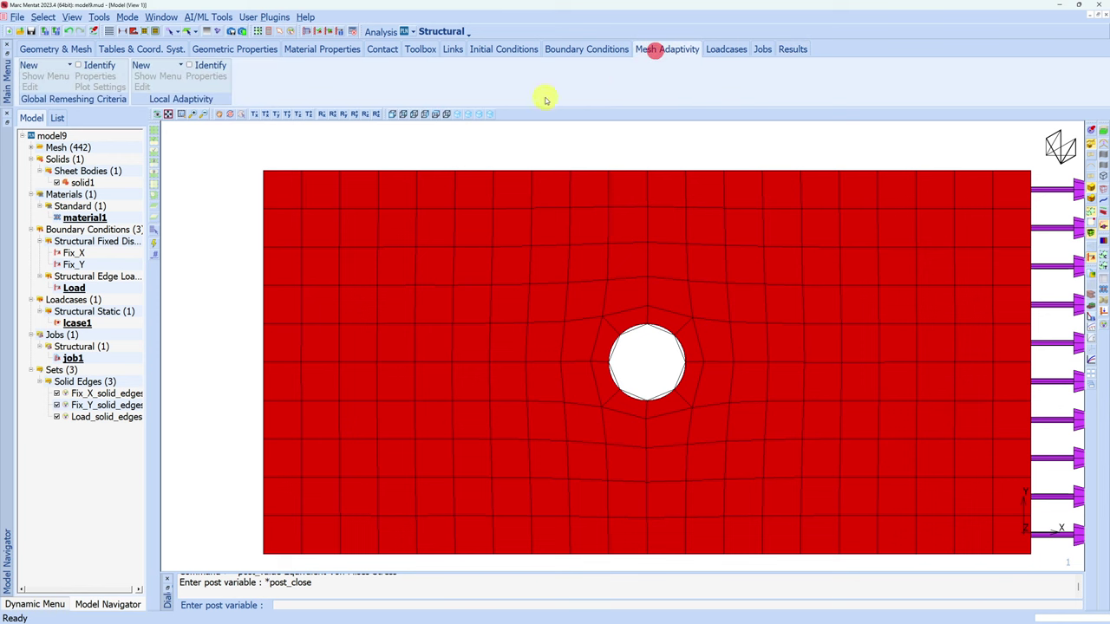
pyautogui.click(31, 98)
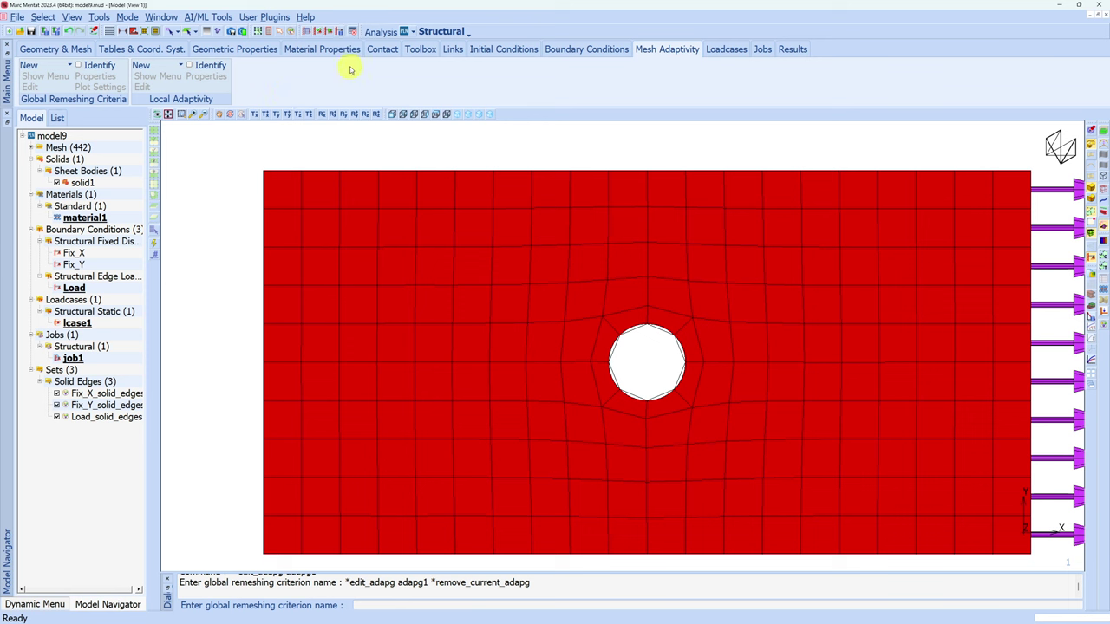
pyautogui.click(379, 52)
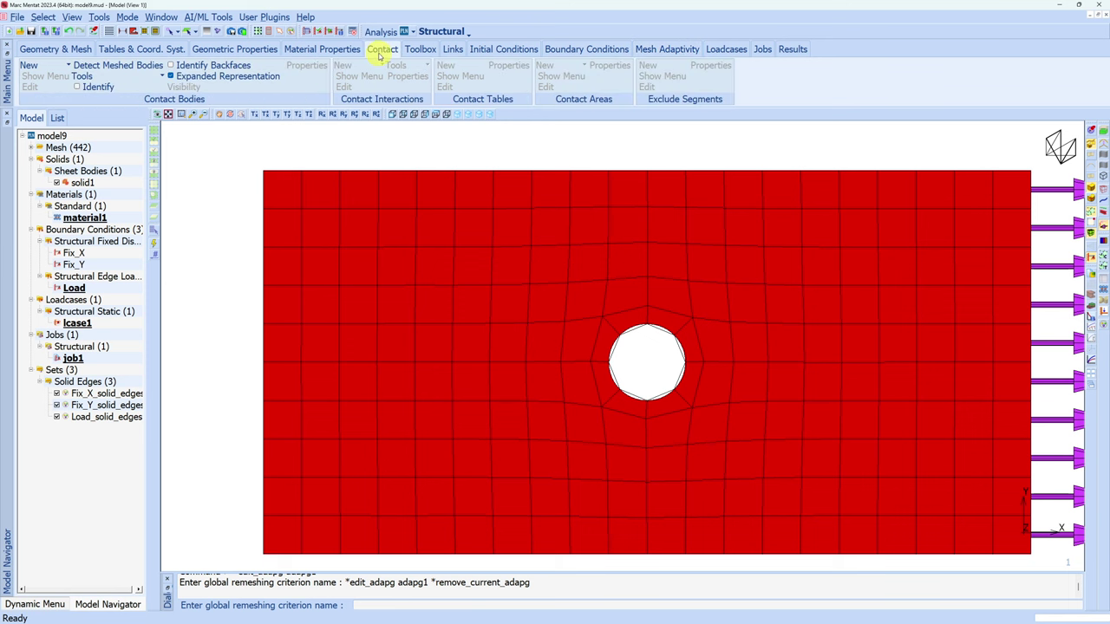
pyautogui.click(45, 66)
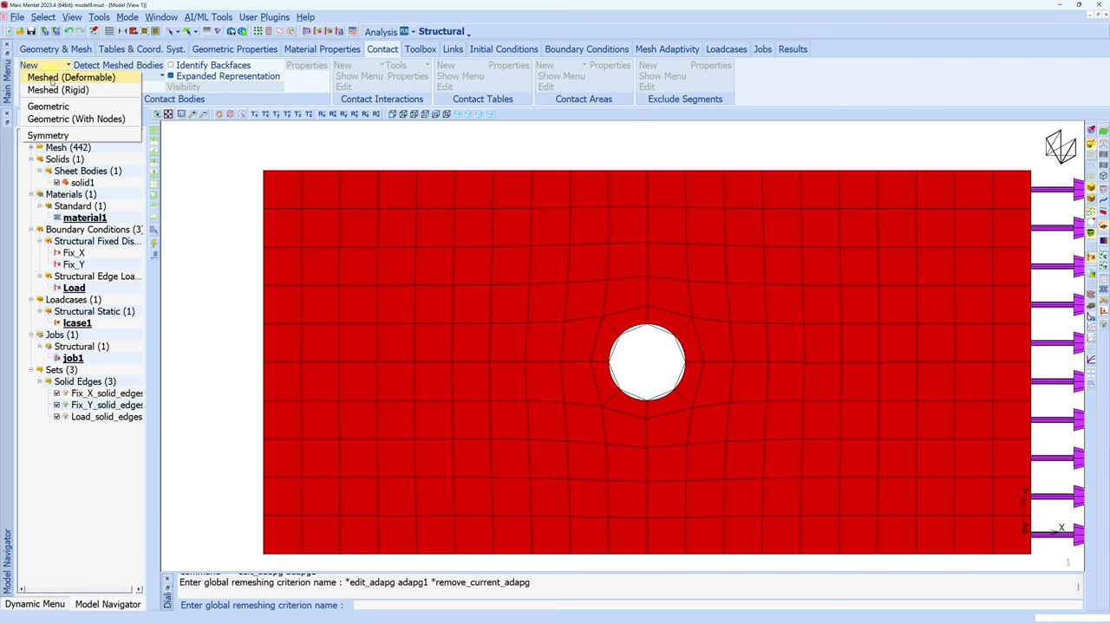
pyautogui.click(51, 81)
pyautogui.click(153, 357)
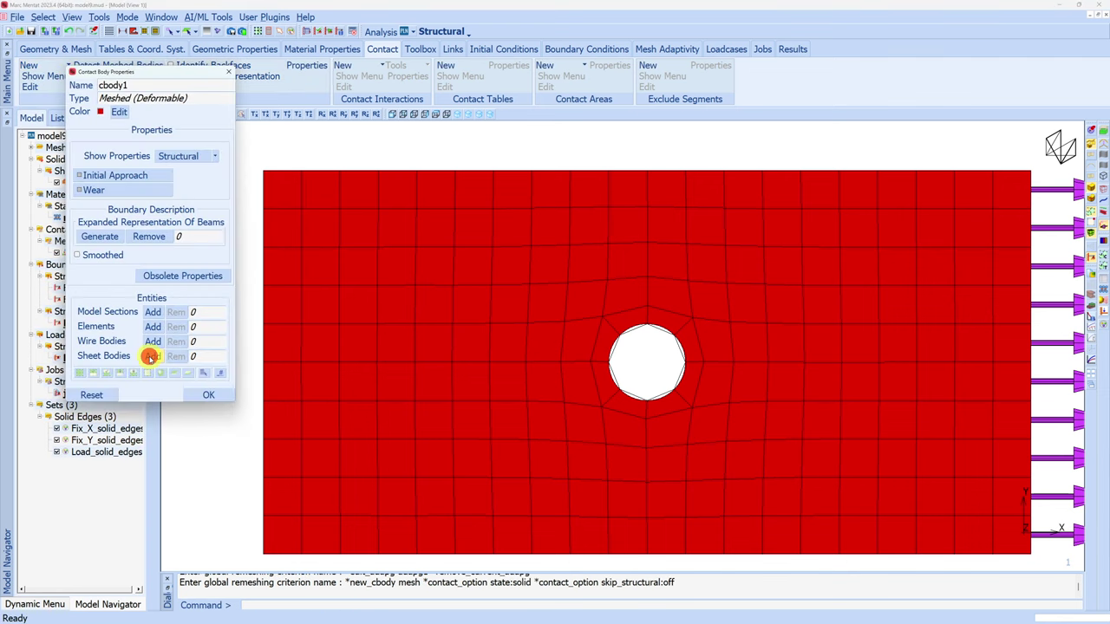
pyautogui.click(350, 311)
pyautogui.click(355, 156)
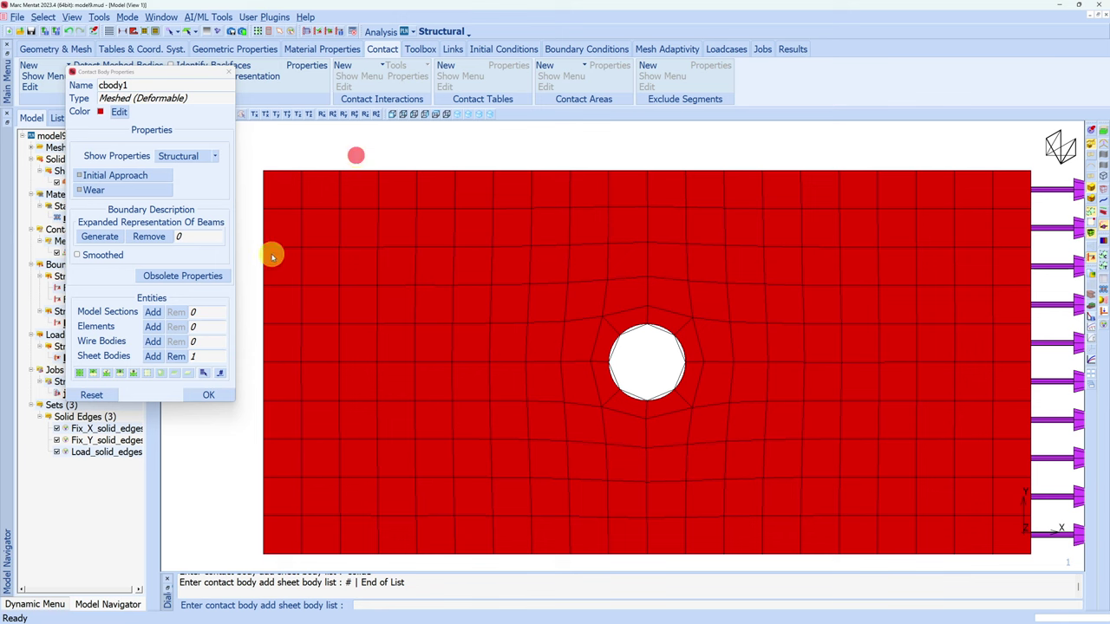
pyautogui.click(208, 395)
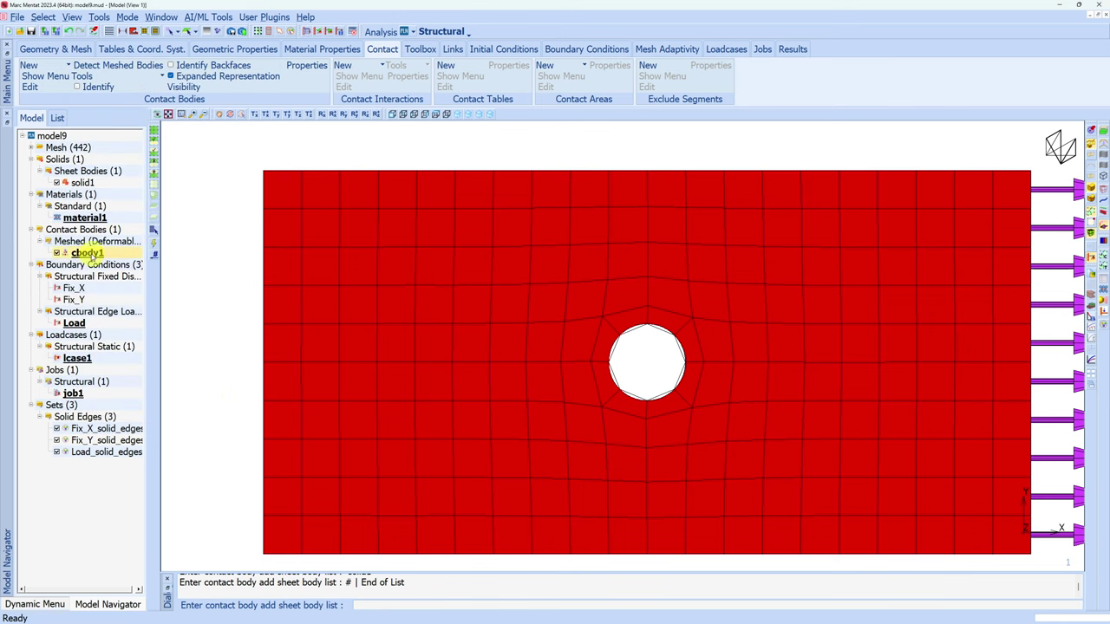
# Create a Mesh on Mesh Quad global remeshing criterion named Curvature_based.
pyautogui.click(665, 49)
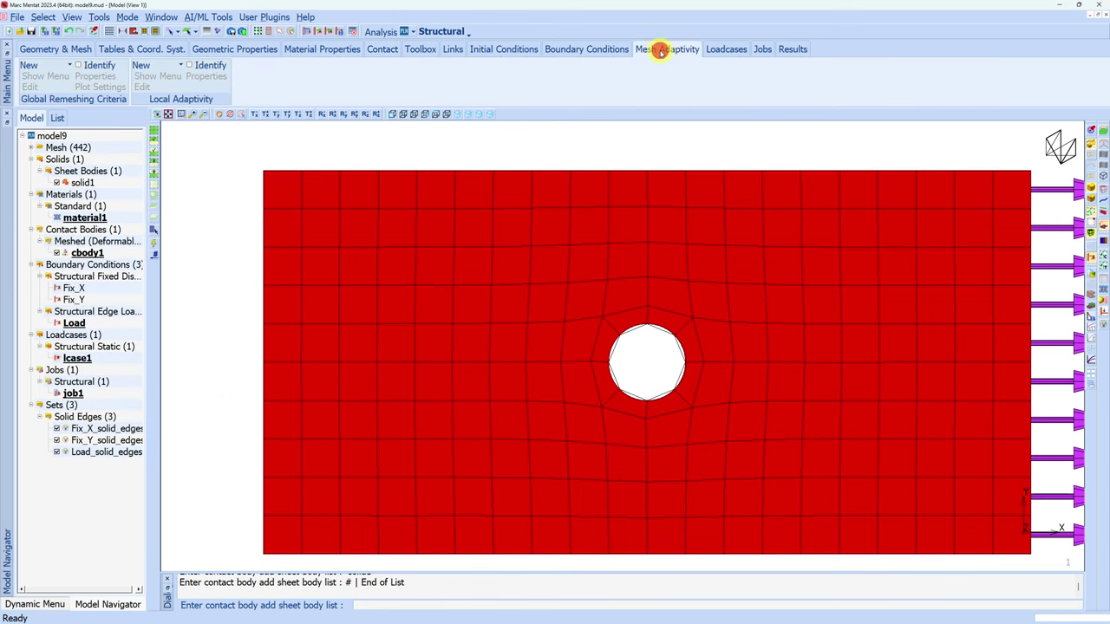
pyautogui.click(46, 67)
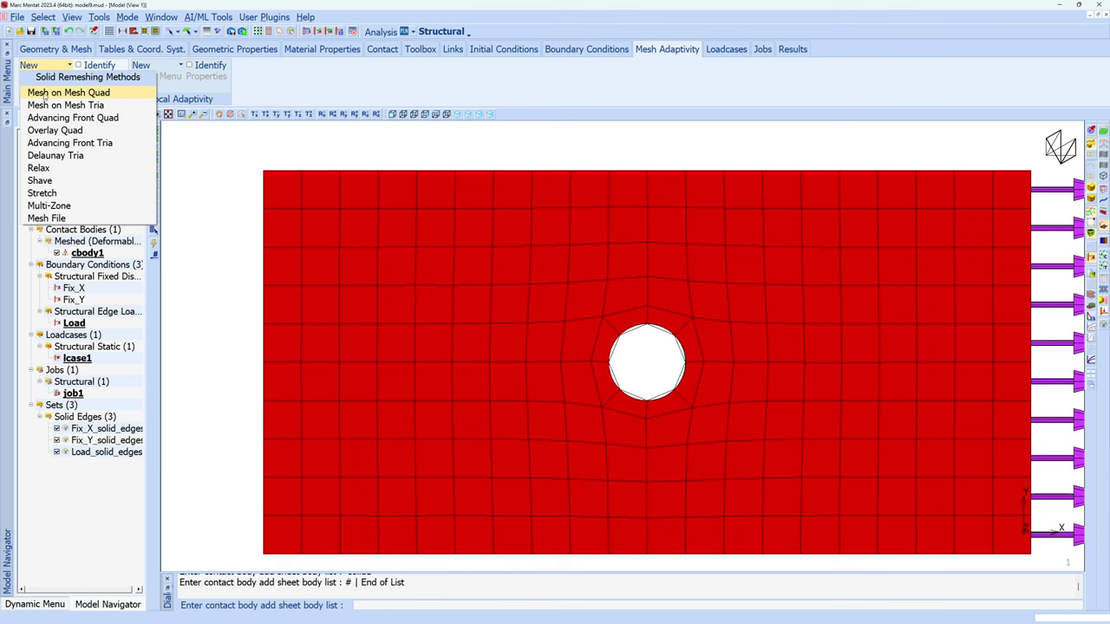
pyautogui.click(98, 94)
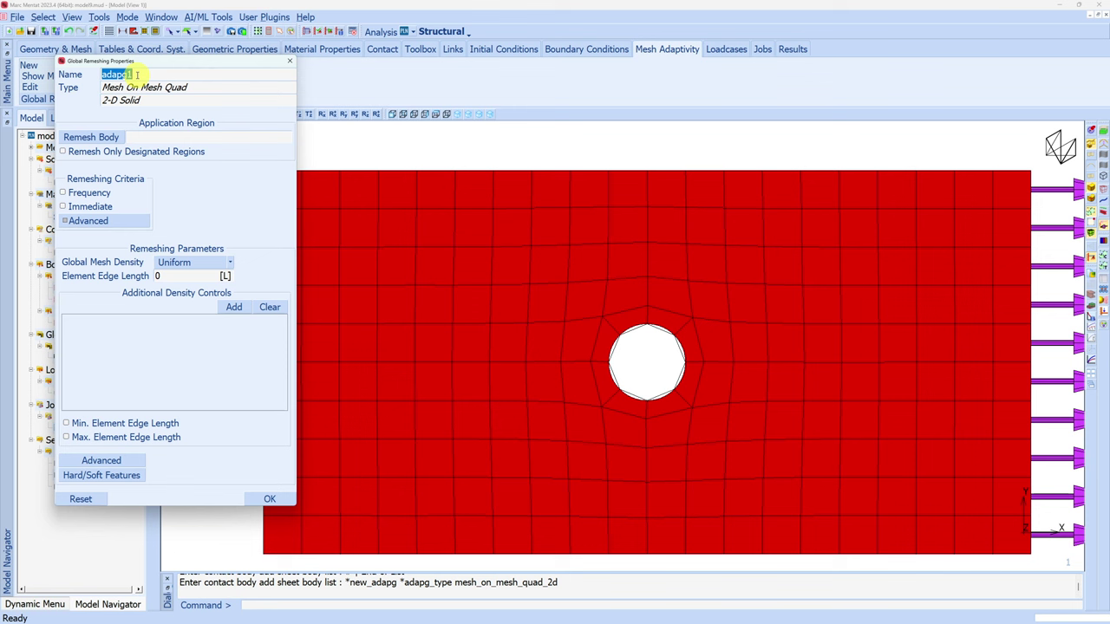
pyautogui.write('Curvature_based')
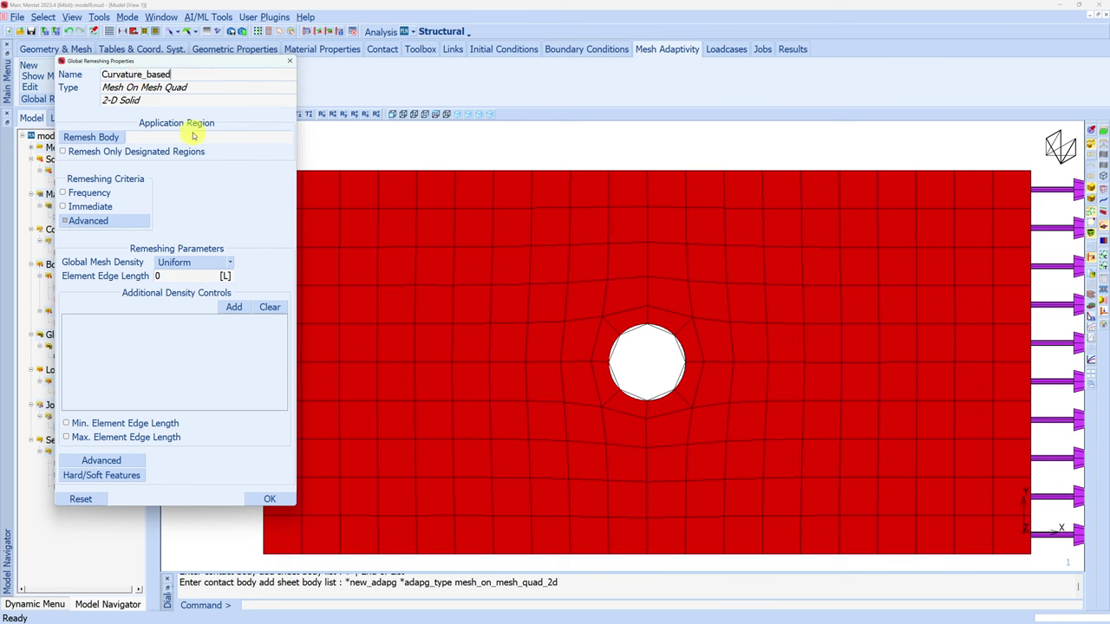
# Assign contact body cbody1 as the remesh body and enable the Immediate remeshing criterion.
pyautogui.click(83, 137)
pyautogui.click(125, 99)
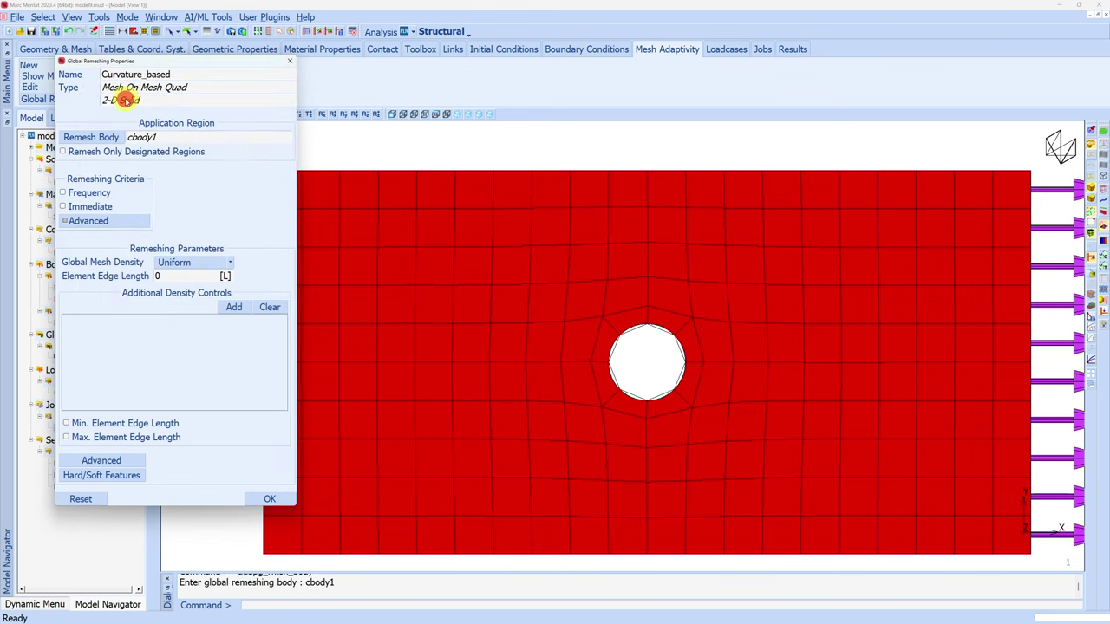
pyautogui.click(64, 208)
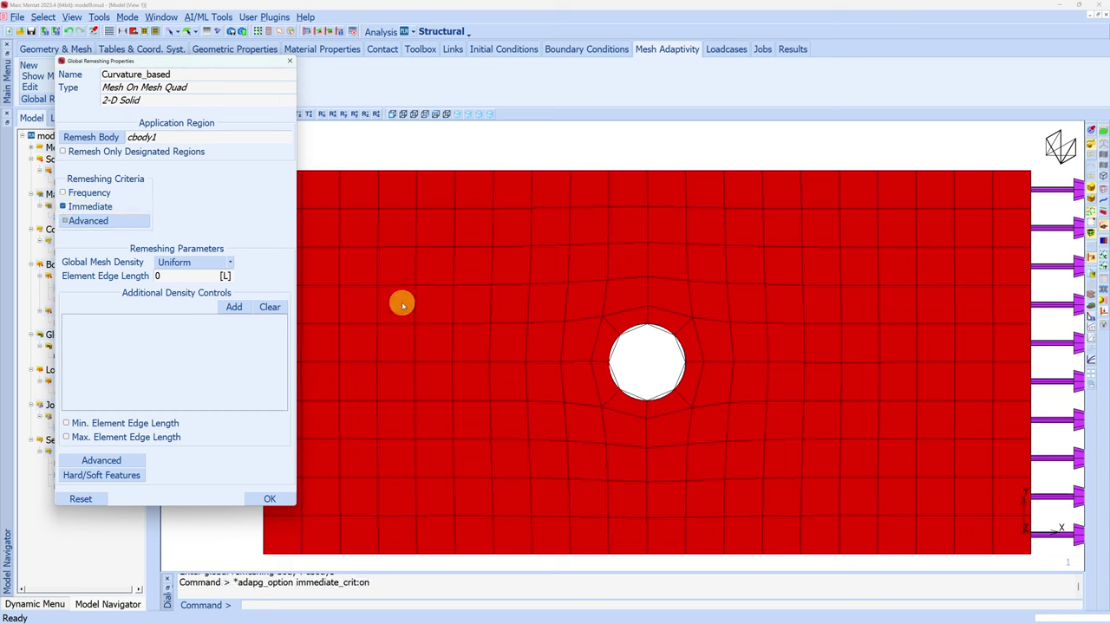
# Consult the remeshing options on the PowerPoint slide, return to Marc Mentat and set the element edge length to 5.
pyautogui.hotkey('alt', 'Tab')
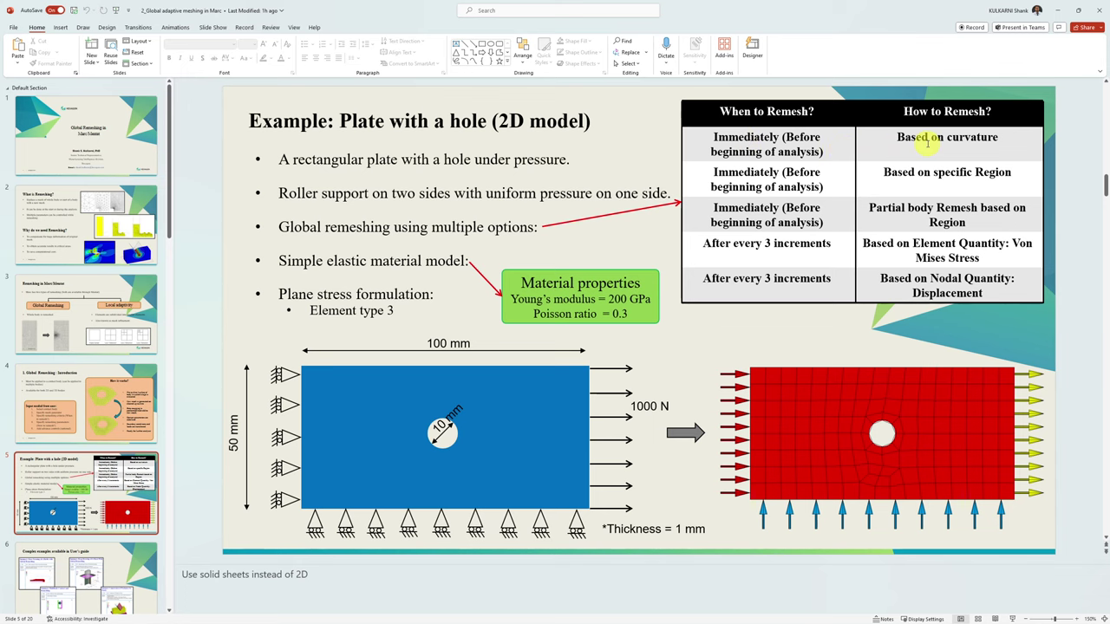
pyautogui.click(1061, 14)
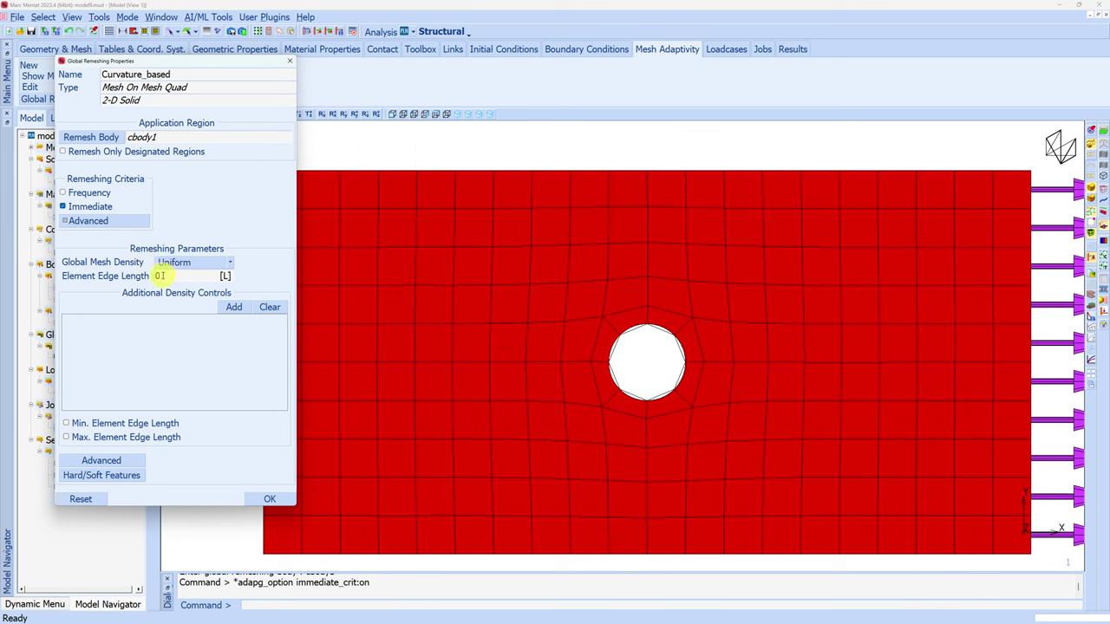
pyautogui.click(157, 275)
# Add a Curvature density control to the Curvature_based criterion with minimum element edge length 0.1 and maximum element edge length 5.
pyautogui.click(225, 307)
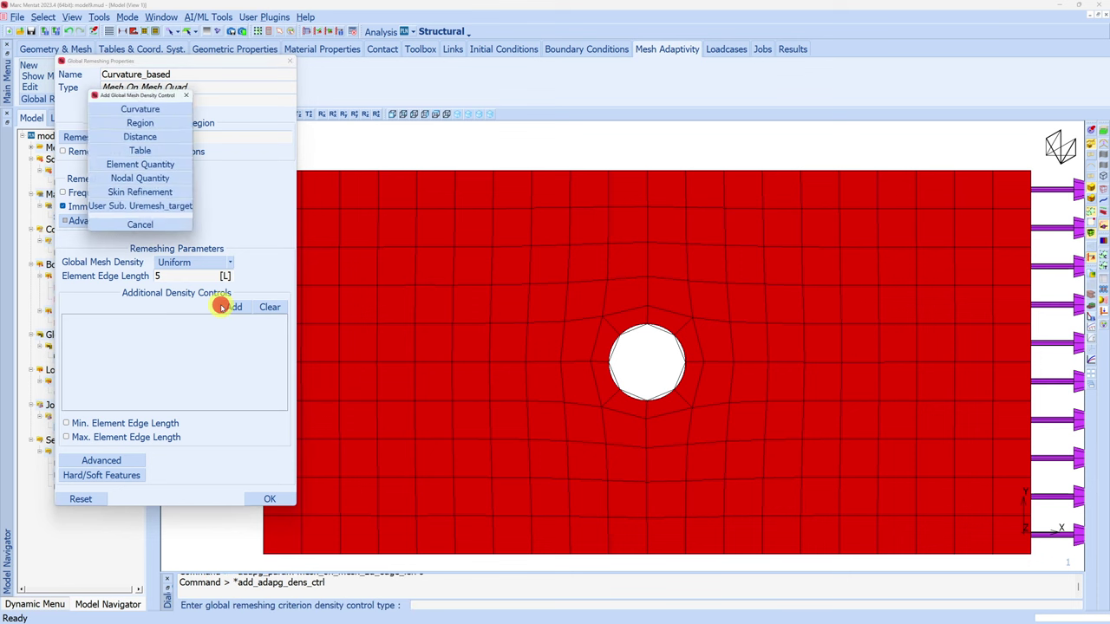
pyautogui.click(144, 109)
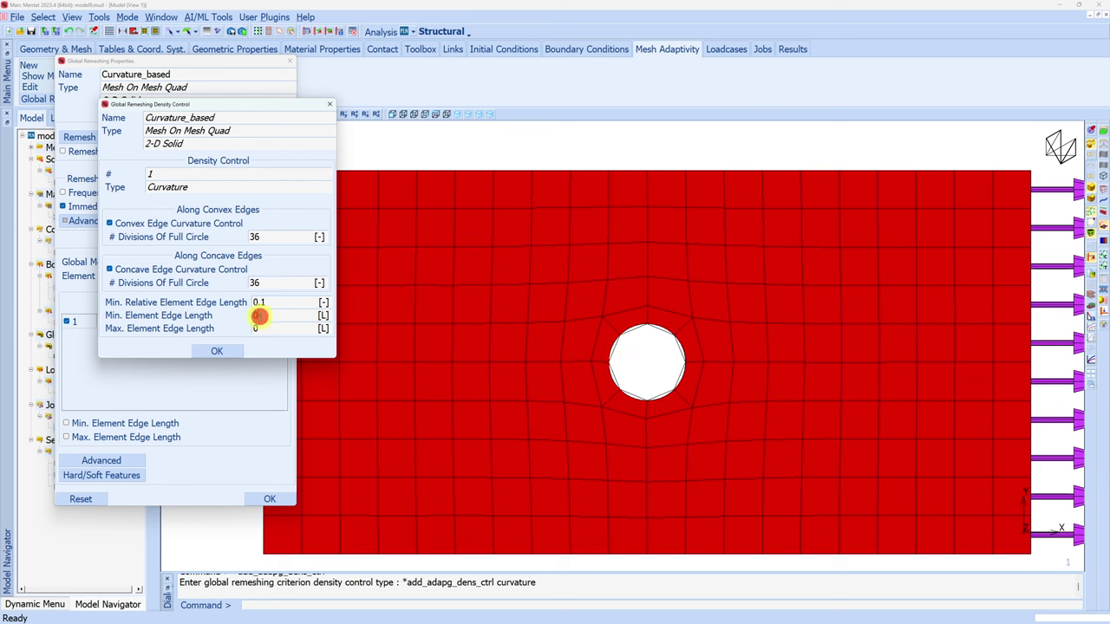
pyautogui.press('Return')
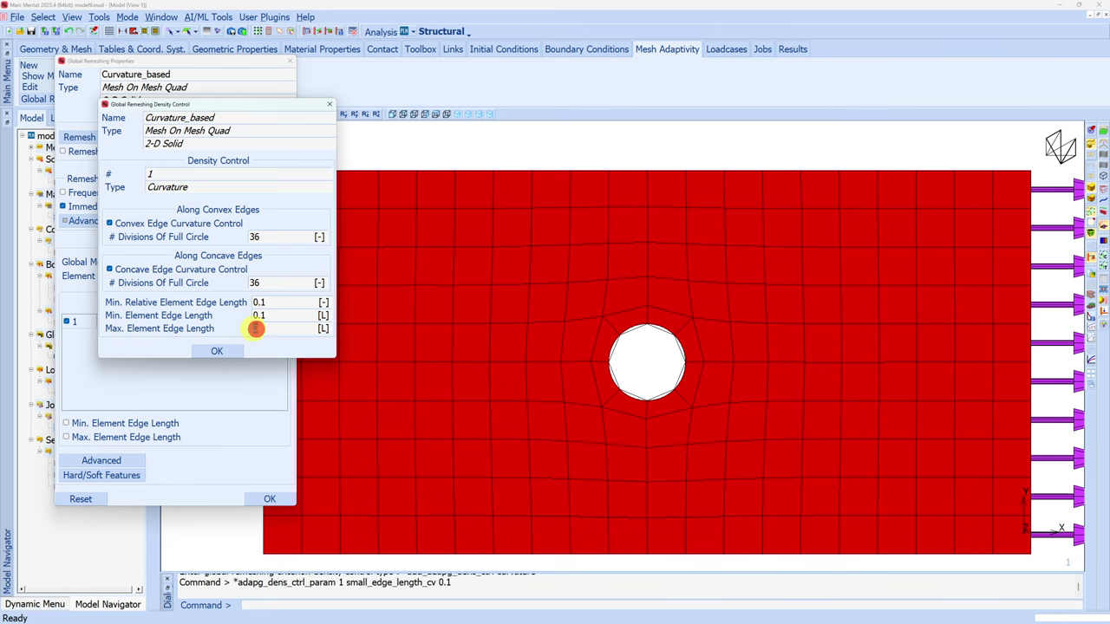
pyautogui.click(254, 328)
pyautogui.write('5')
pyautogui.click(216, 350)
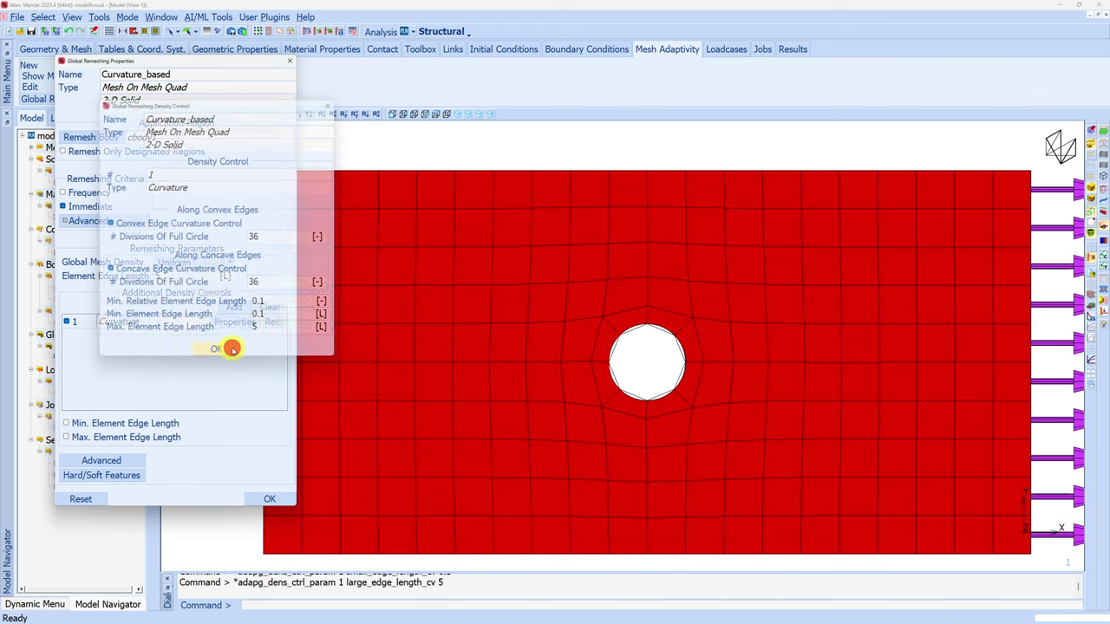
pyautogui.click(267, 498)
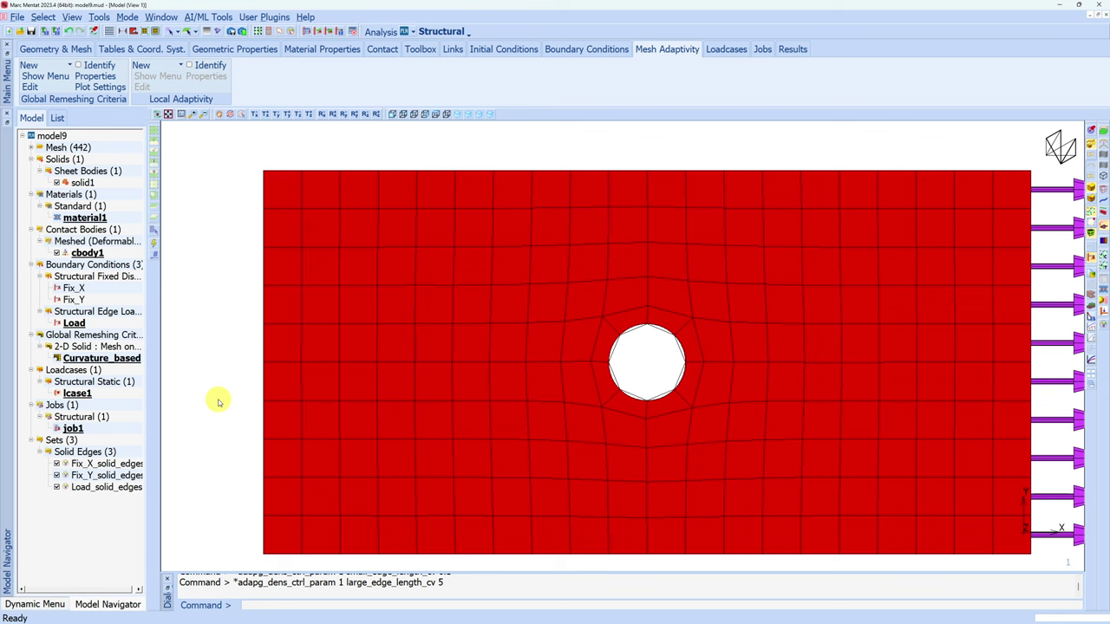
# Activate the Curvature_based global remeshing criterion in loadcase lcase1.
pyautogui.doubleClick(78, 394)
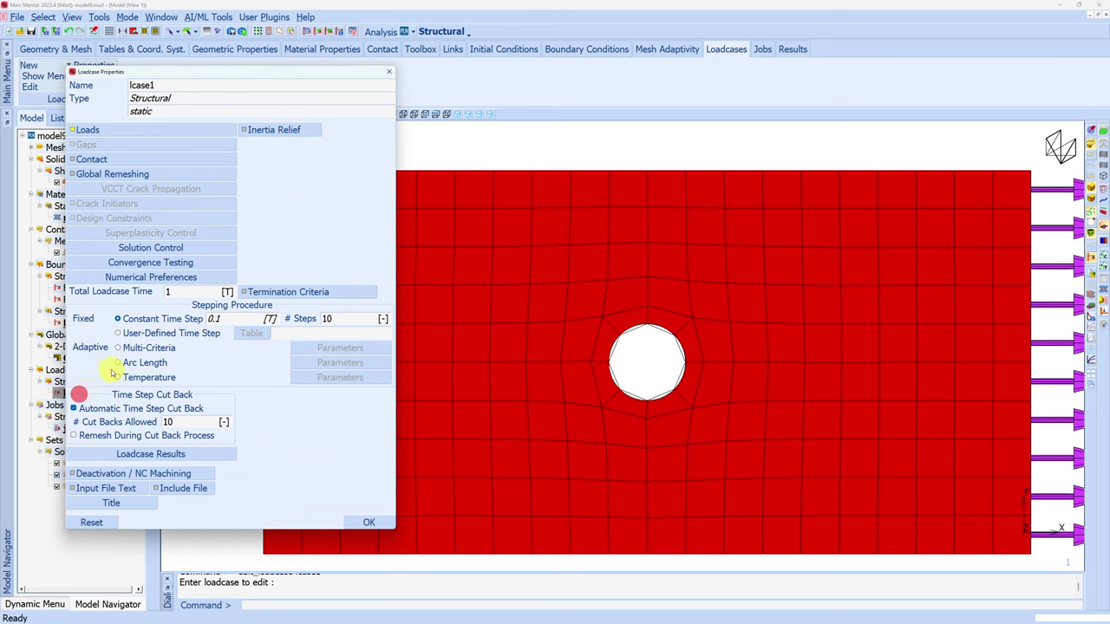
pyautogui.click(110, 175)
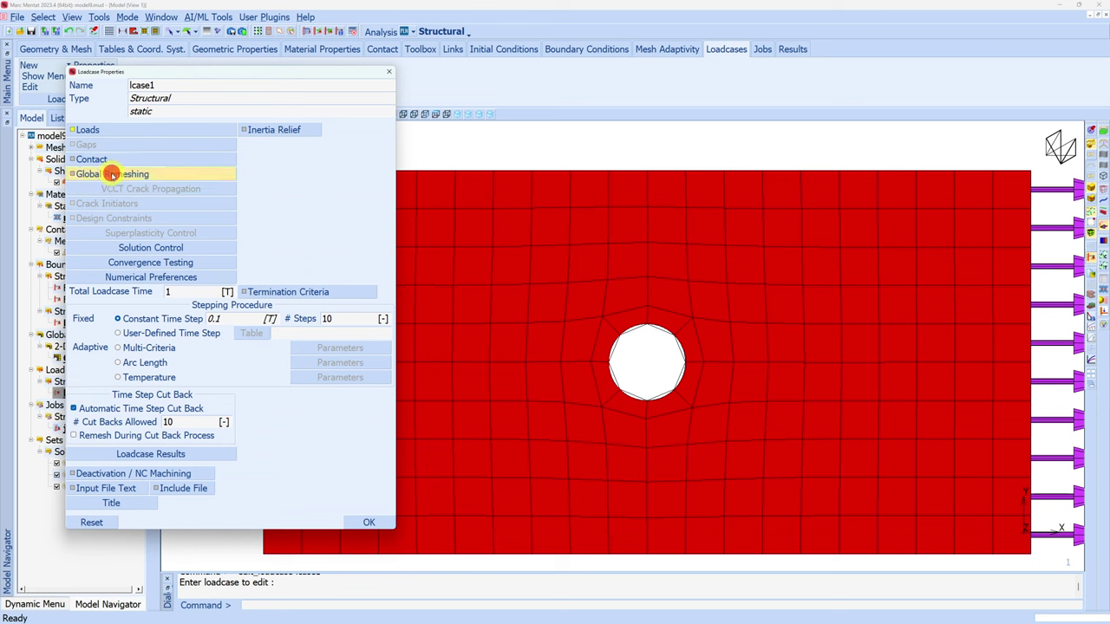
pyautogui.click(124, 145)
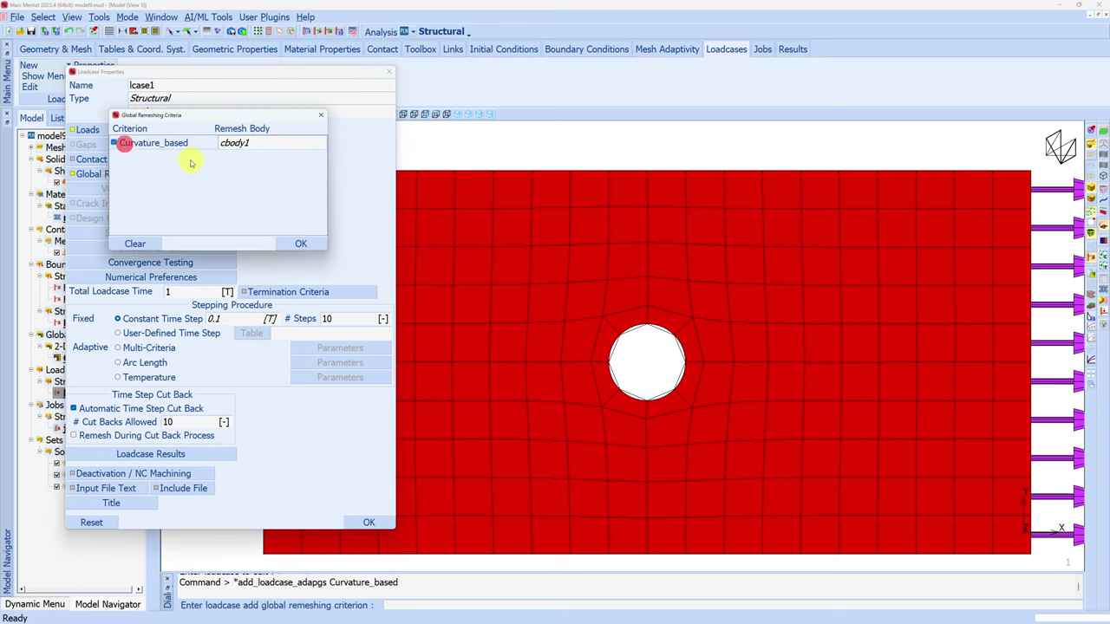
pyautogui.click(298, 241)
pyautogui.click(388, 520)
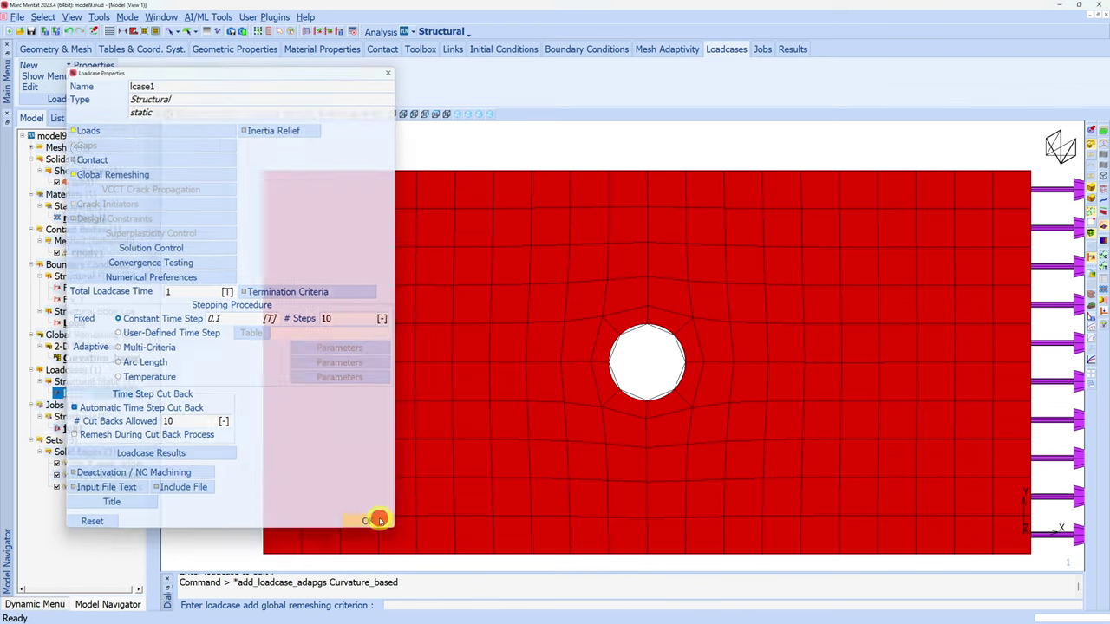
# Submit job1 for analysis and open its binary post file.
pyautogui.doubleClick(72, 428)
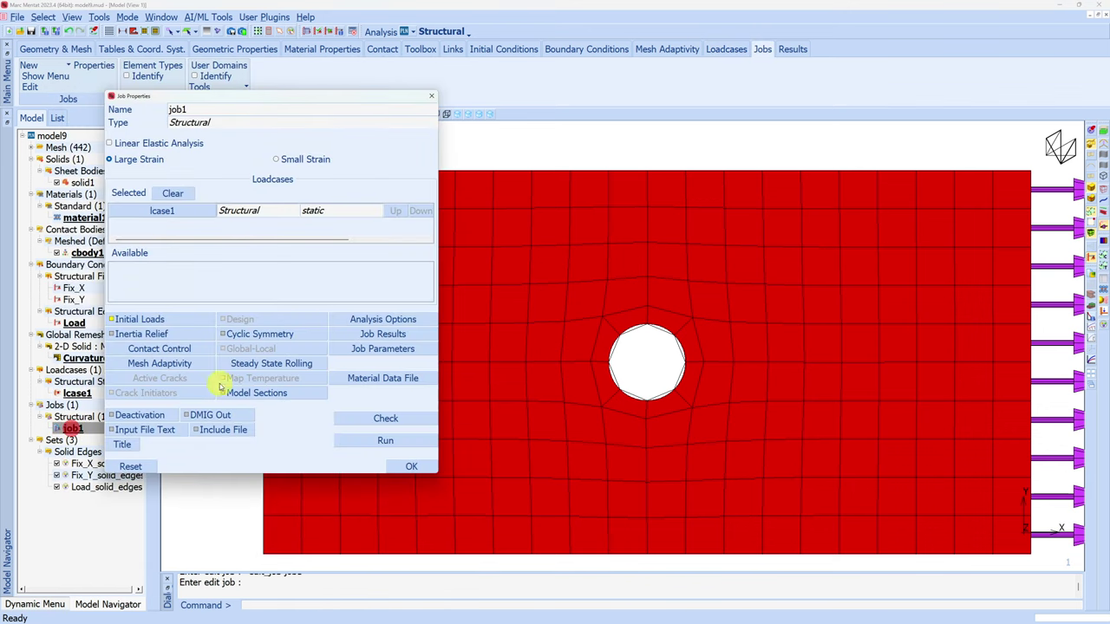
pyautogui.click(385, 440)
pyautogui.click(98, 205)
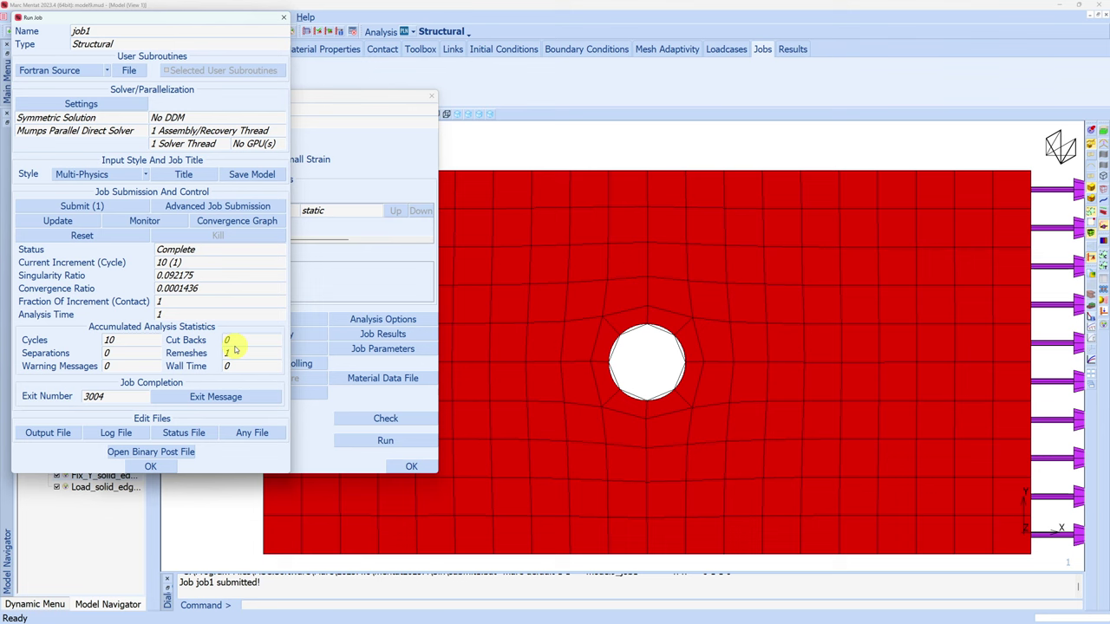
pyautogui.click(184, 451)
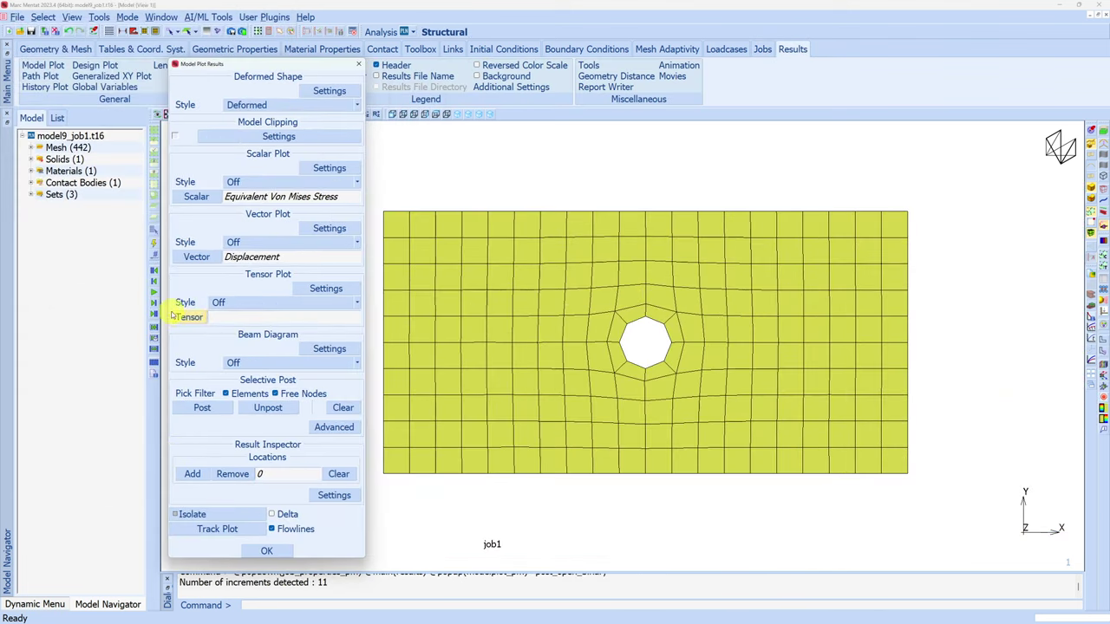
# Inspect the remeshed plate, show Equivalent Von Mises Stress as contour bands at the last increment, and close the results file.
pyautogui.click(155, 306)
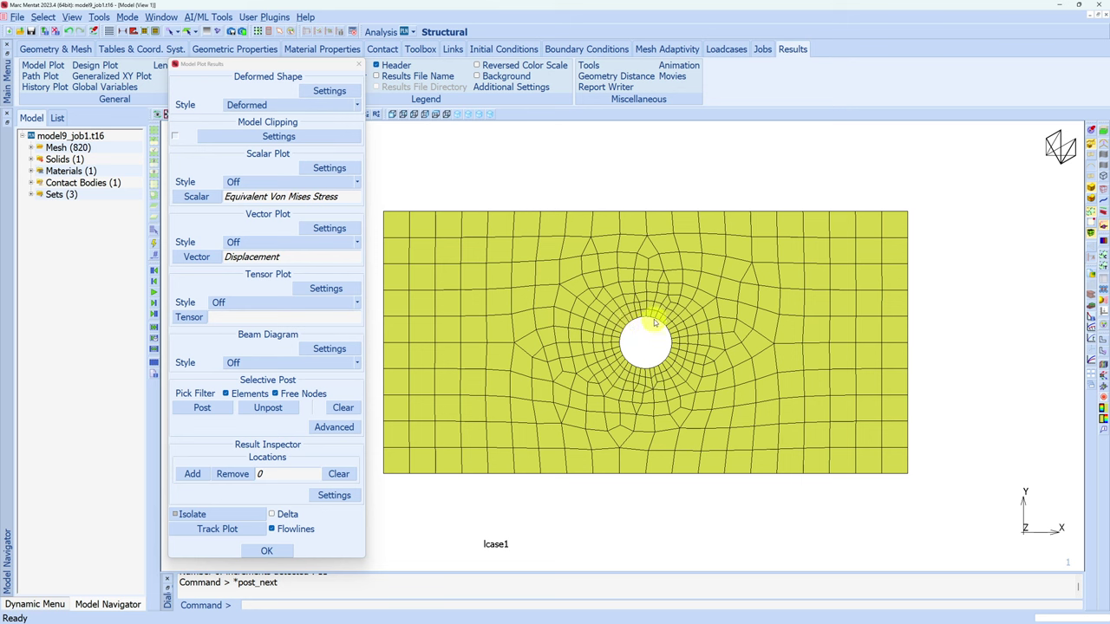
pyautogui.click(154, 313)
pyautogui.click(260, 182)
pyautogui.click(260, 205)
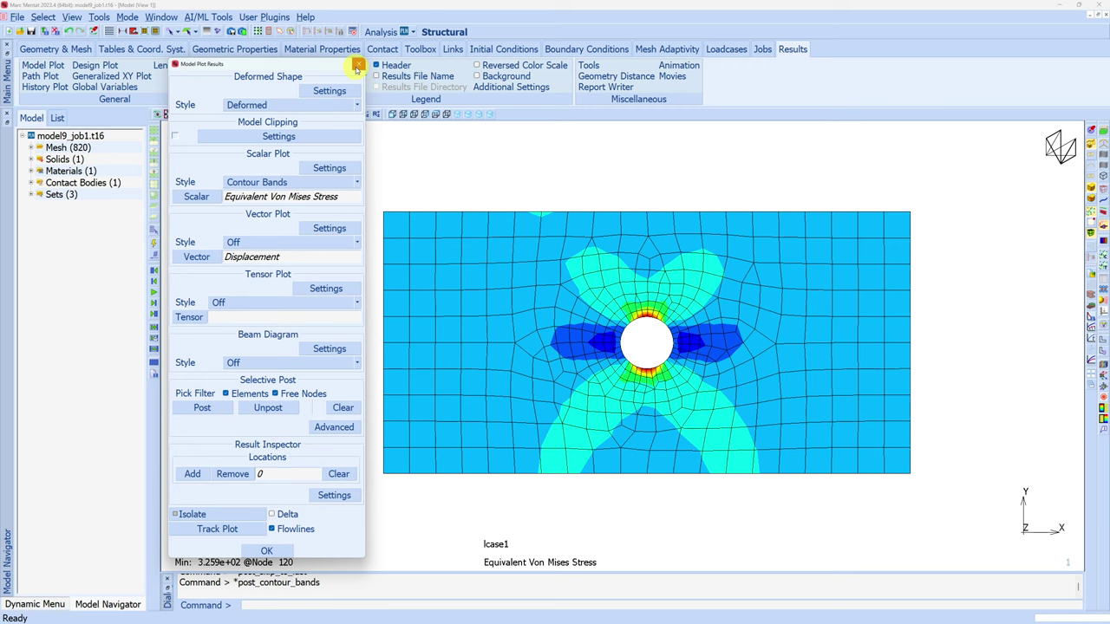
pyautogui.click(464, 182)
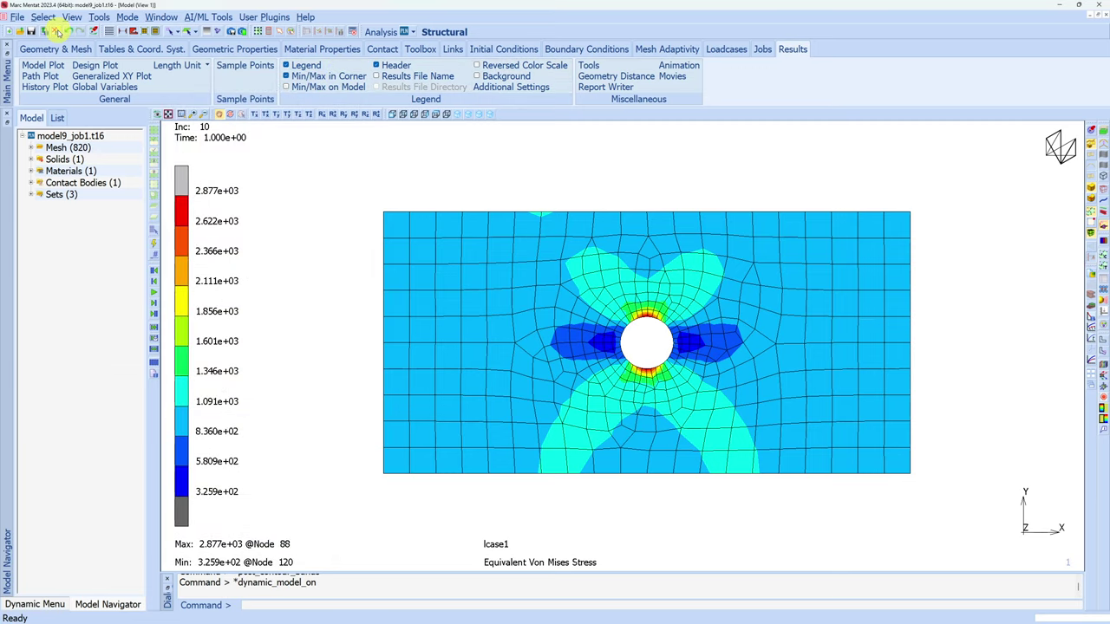
pyautogui.click(56, 30)
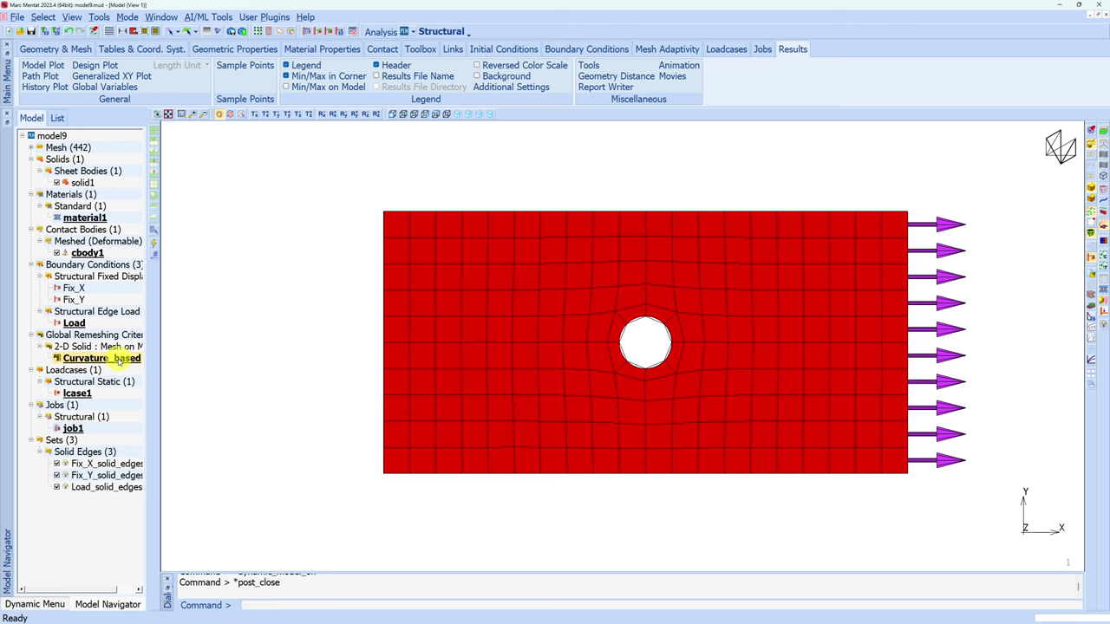
# Create a second 2-D Mesh on Mesh Quad global remeshing criterion and assign cbody1 as its remesh body.
pyautogui.click(665, 49)
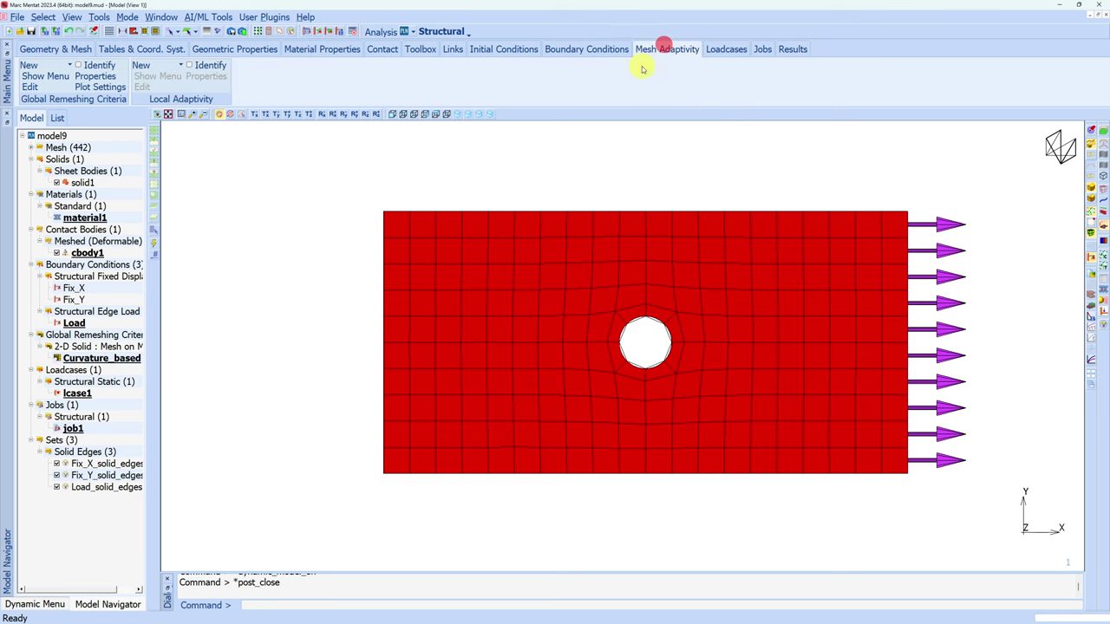
pyautogui.click(69, 65)
pyautogui.click(68, 89)
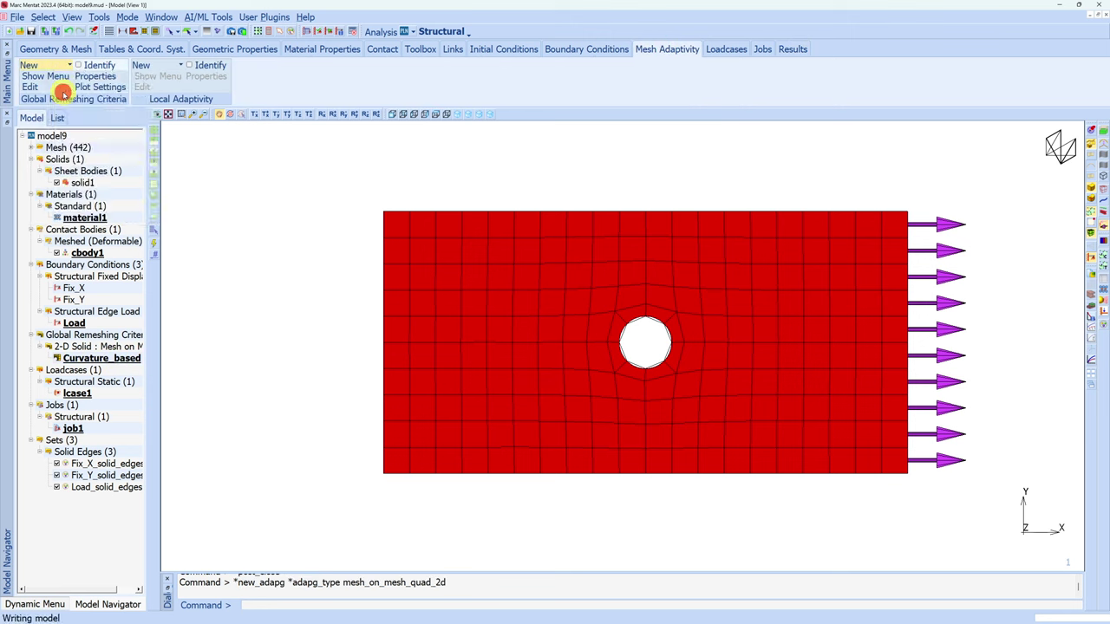
pyautogui.click(107, 135)
pyautogui.doubleClick(132, 98)
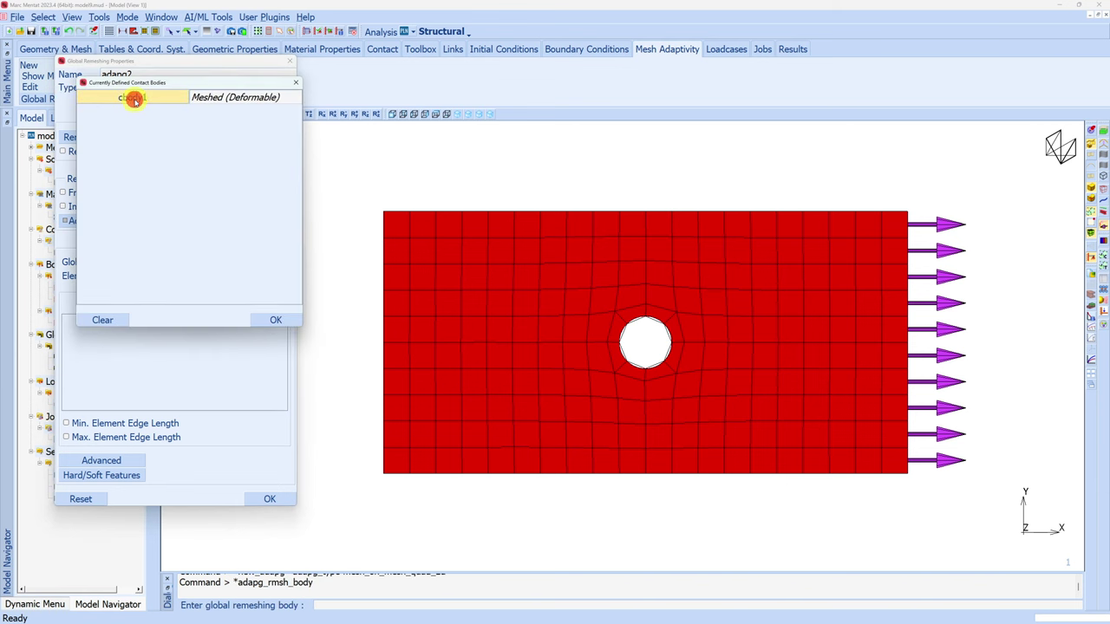
# Name the new criterion Region_based, enable Immediate remeshing and set its element edge length to 5.
pyautogui.click(122, 75)
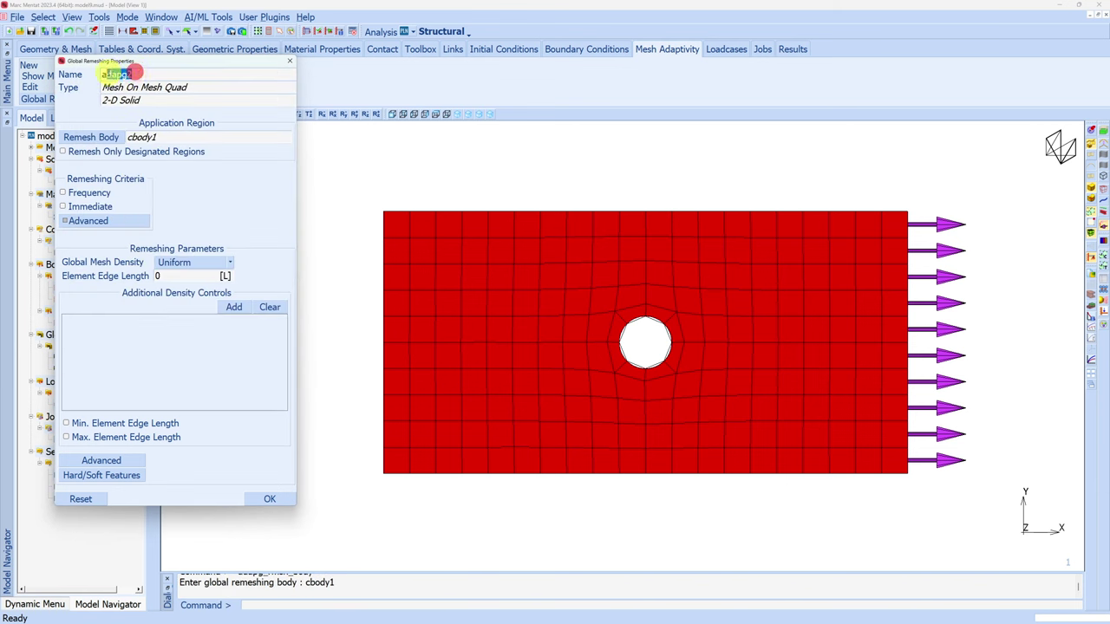
pyautogui.write('Region_based')
pyautogui.click(65, 207)
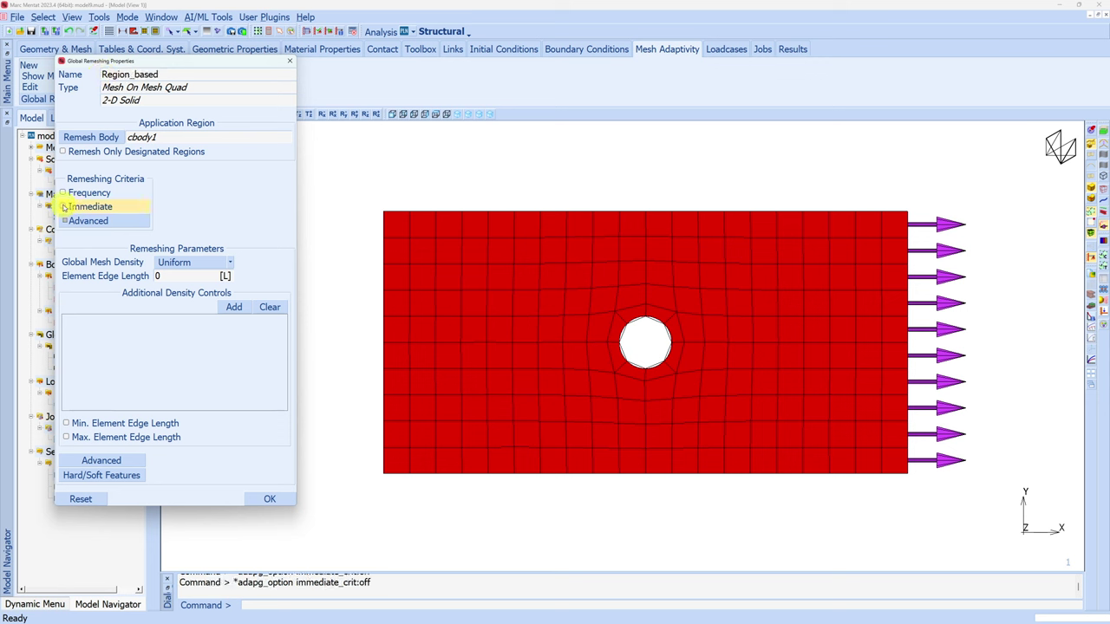
pyautogui.click(64, 206)
# Add a rectangular Region density control to Region_based with corner 1 at 0, 0 and corner 2 at 50, 50.
pyautogui.click(234, 308)
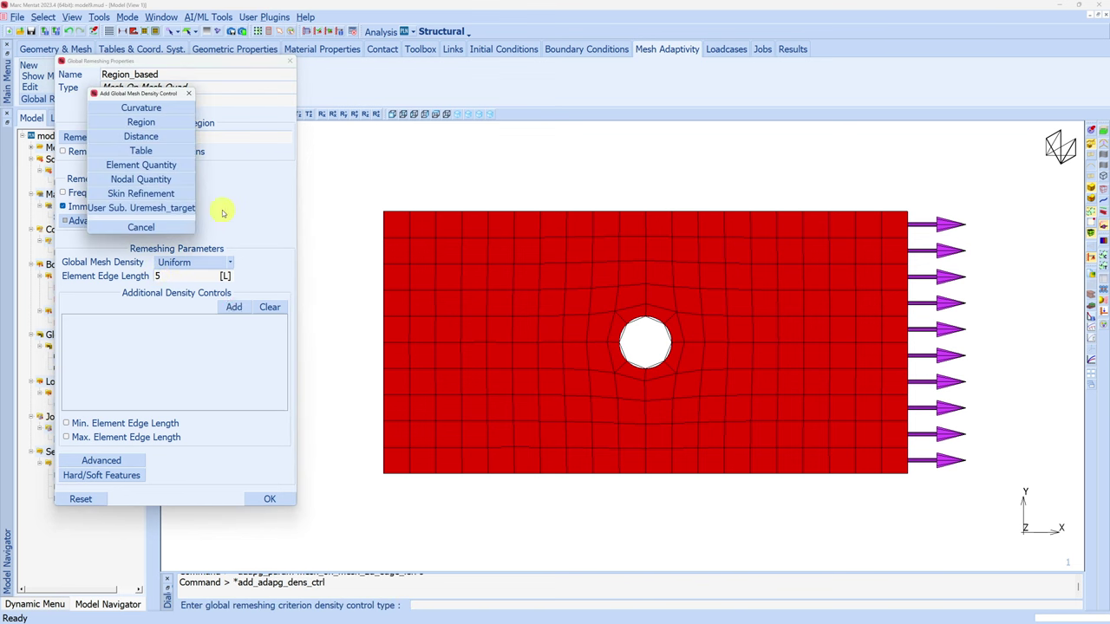
pyautogui.click(134, 124)
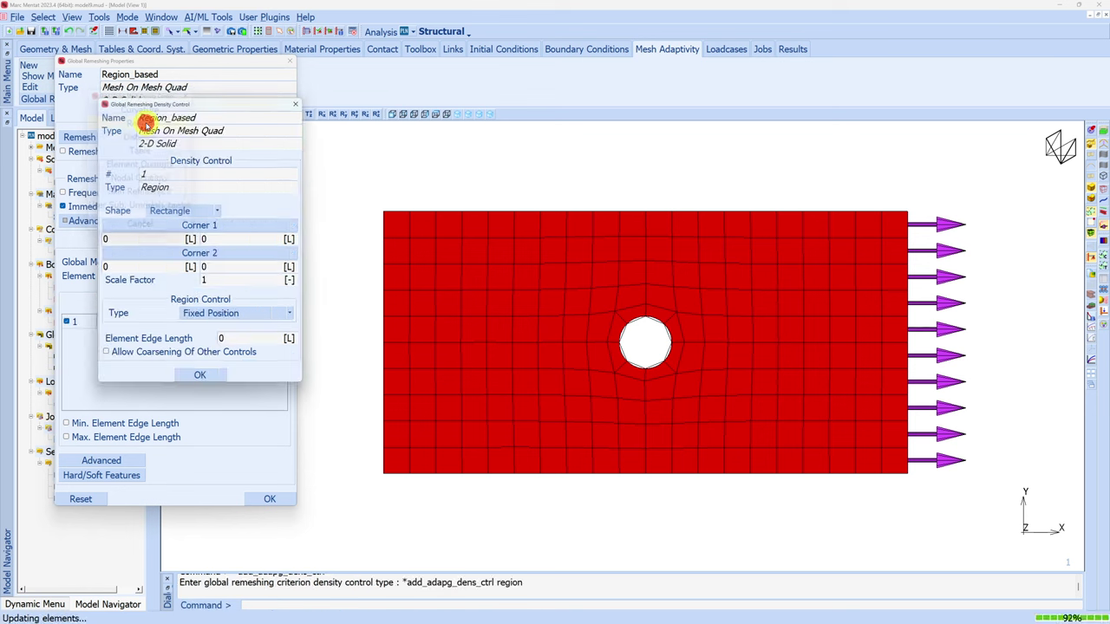
pyautogui.click(219, 212)
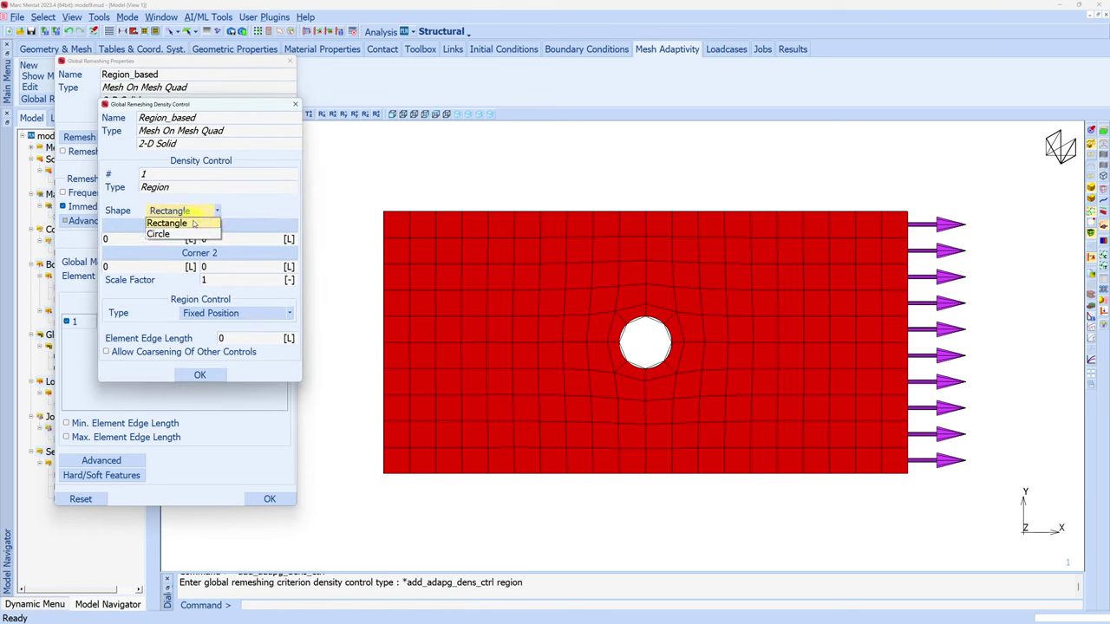
pyautogui.click(260, 211)
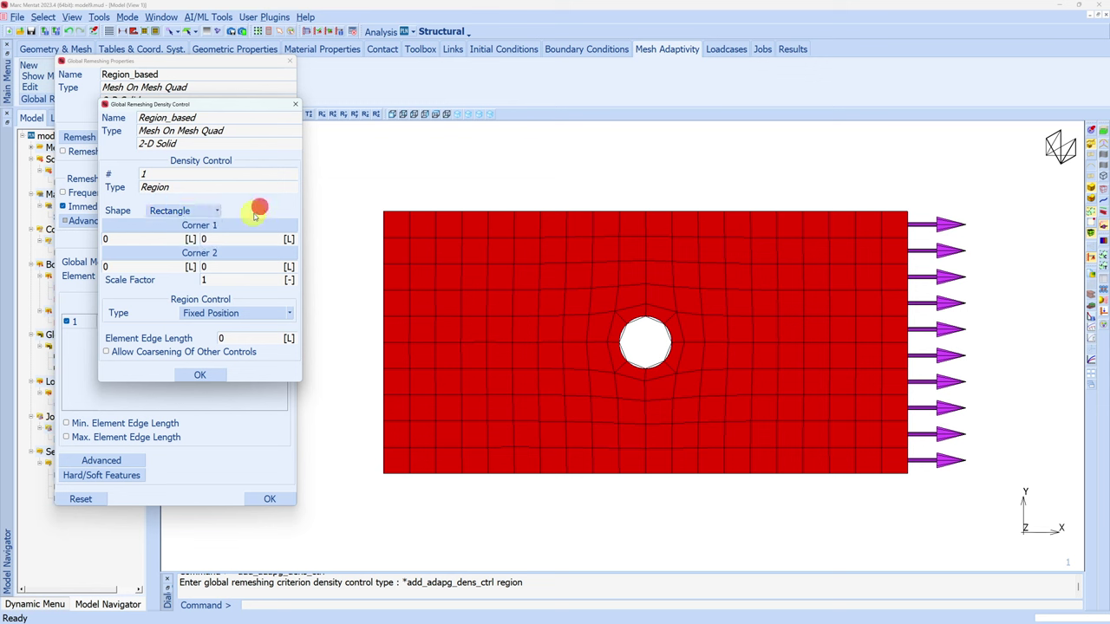
pyautogui.click(124, 241)
pyautogui.click(108, 269)
pyautogui.click(204, 266)
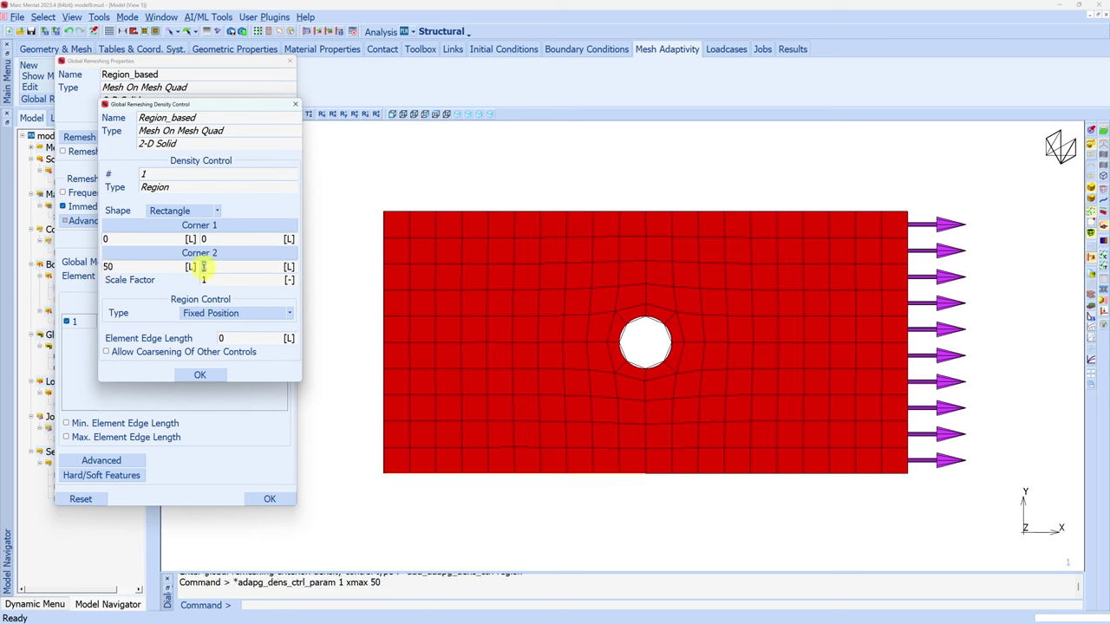
pyautogui.write('50')
pyautogui.press('Return')
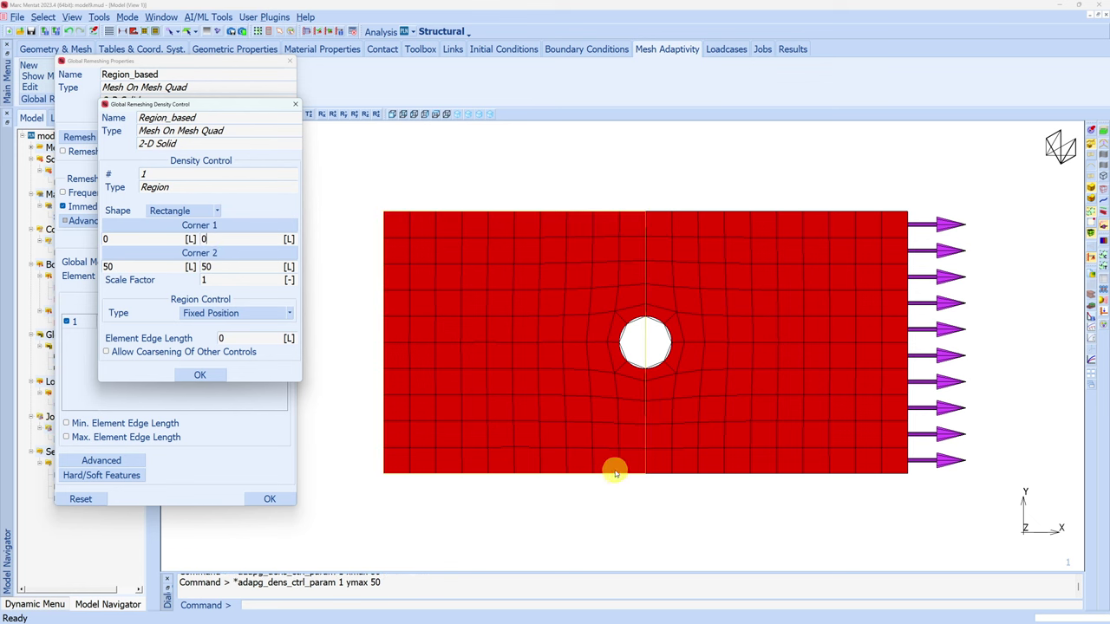
# Set the region's element edge length to 1, keep the Fixed Position control type, and accept the Region_based criterion.
pyautogui.click(223, 337)
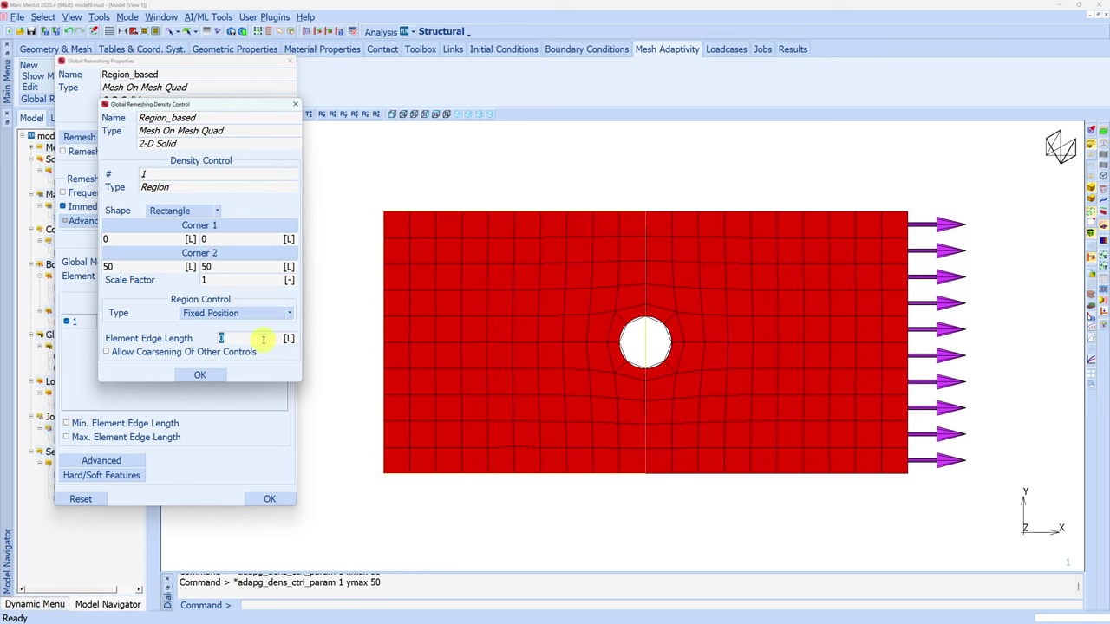
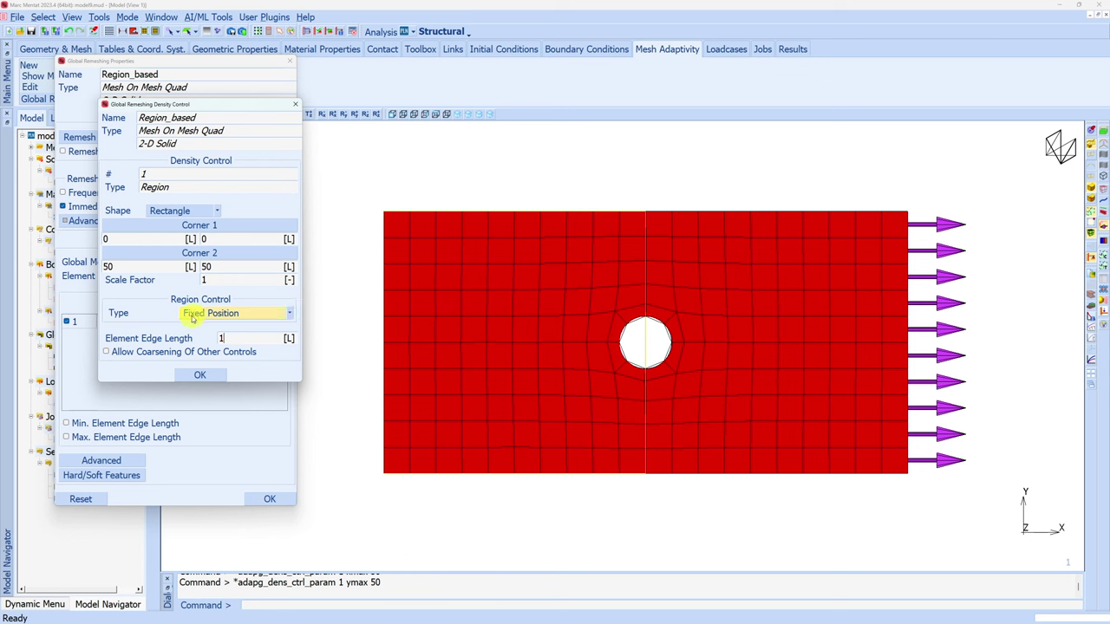
pyautogui.click(291, 314)
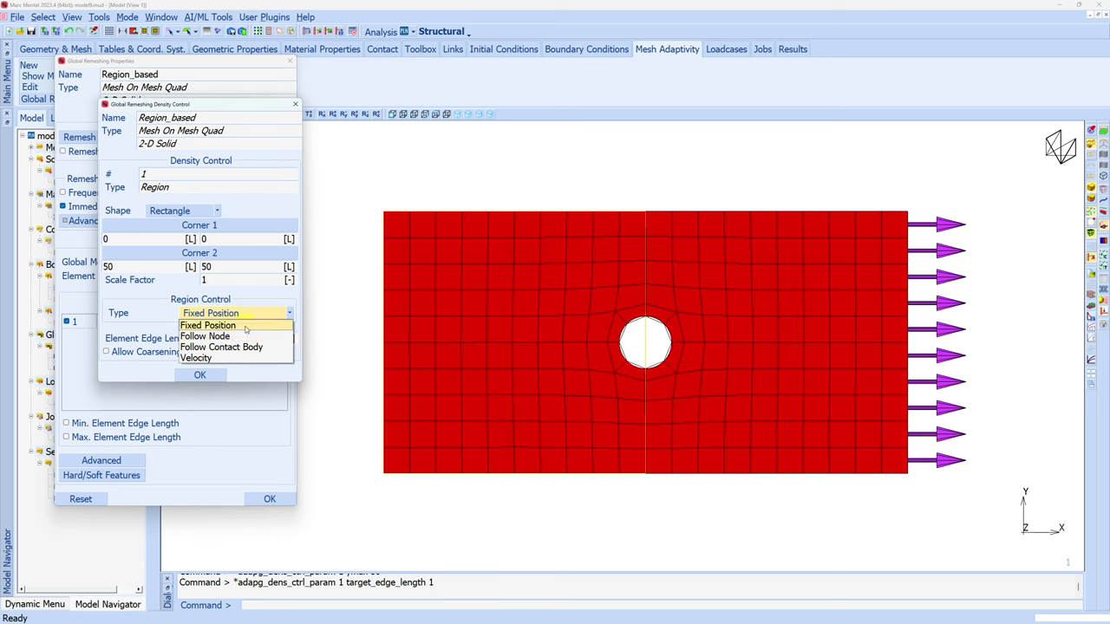
pyautogui.click(246, 327)
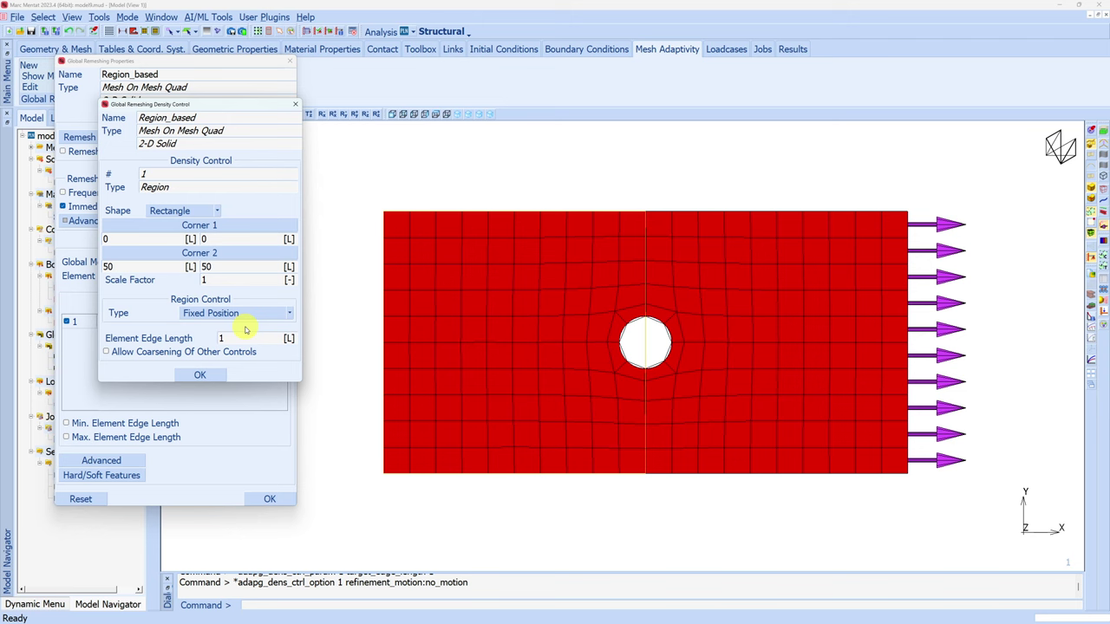
pyautogui.click(206, 375)
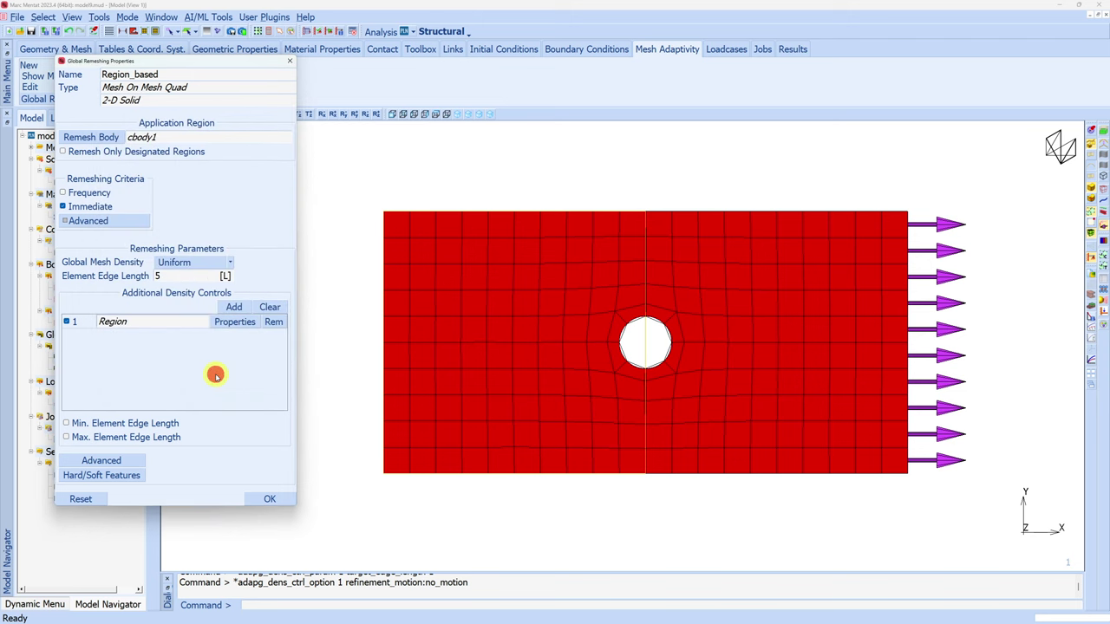
pyautogui.click(270, 499)
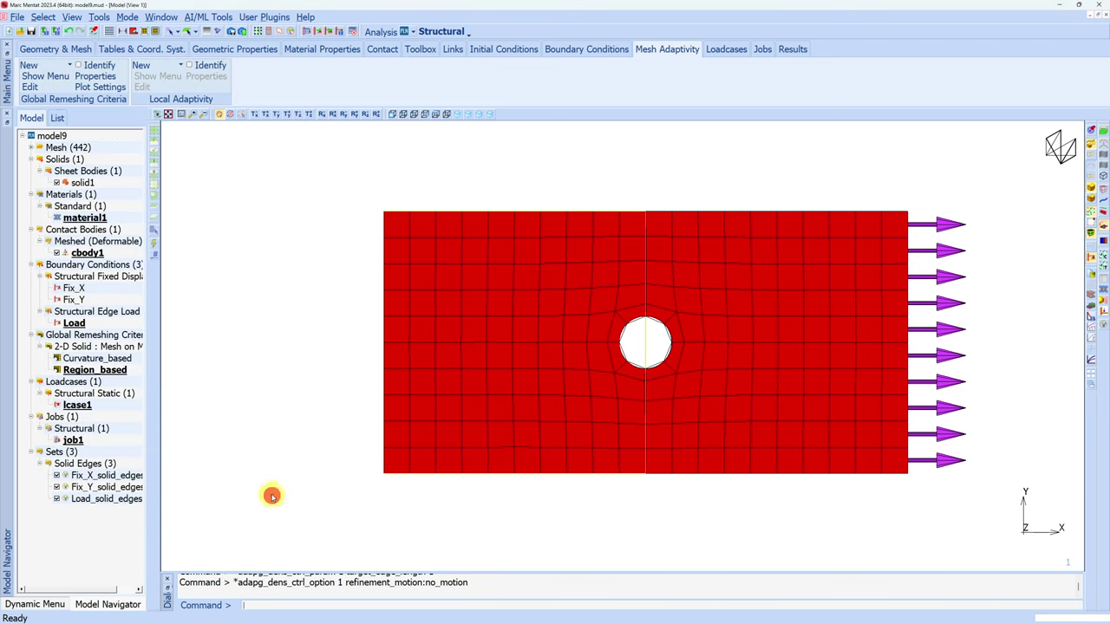
# Activate the Region_based global remeshing criterion in loadcase lcase1 and accept the loadcase properties.
pyautogui.doubleClick(77, 406)
pyautogui.click(124, 174)
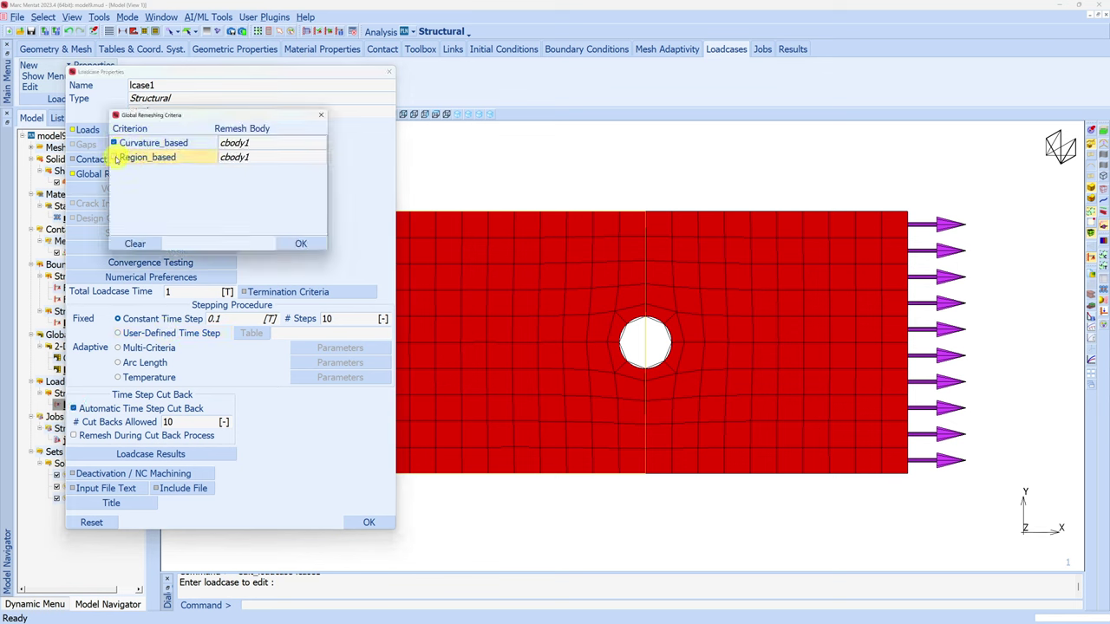
pyautogui.click(116, 160)
pyautogui.click(295, 242)
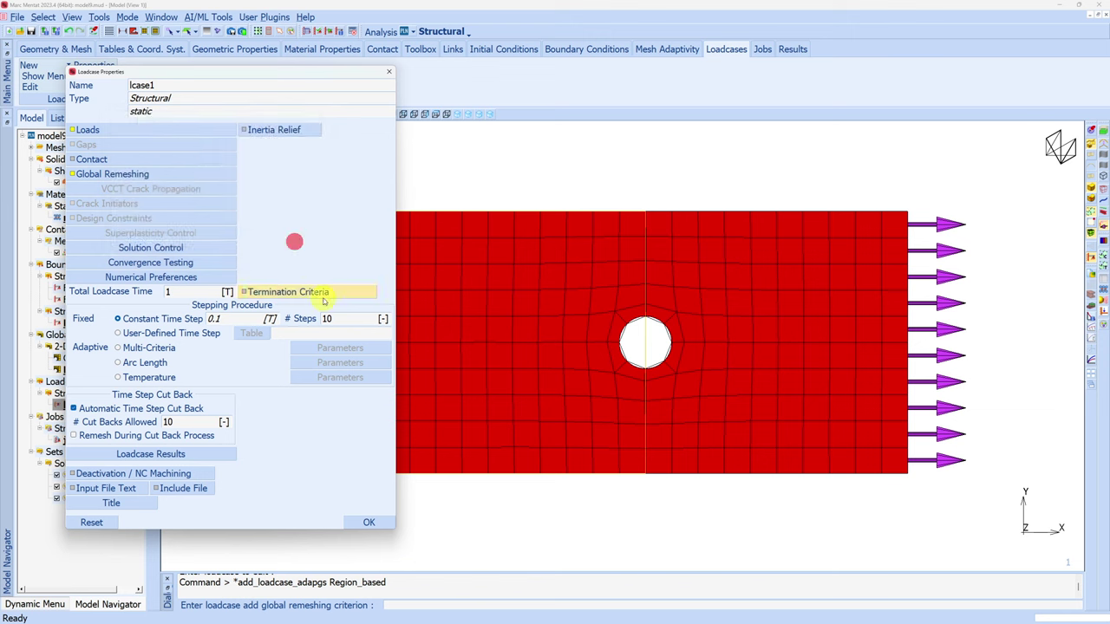
pyautogui.click(368, 522)
# Submit job1 with the region-based remeshing criterion and open its binary post file.
pyautogui.doubleClick(74, 441)
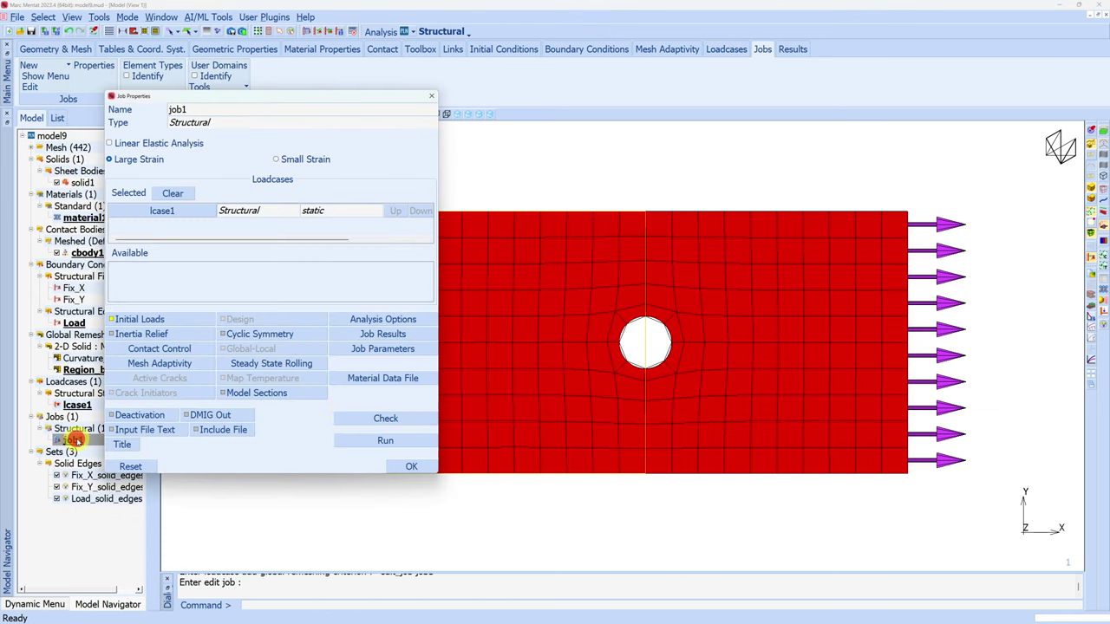
pyautogui.click(385, 441)
pyautogui.click(109, 206)
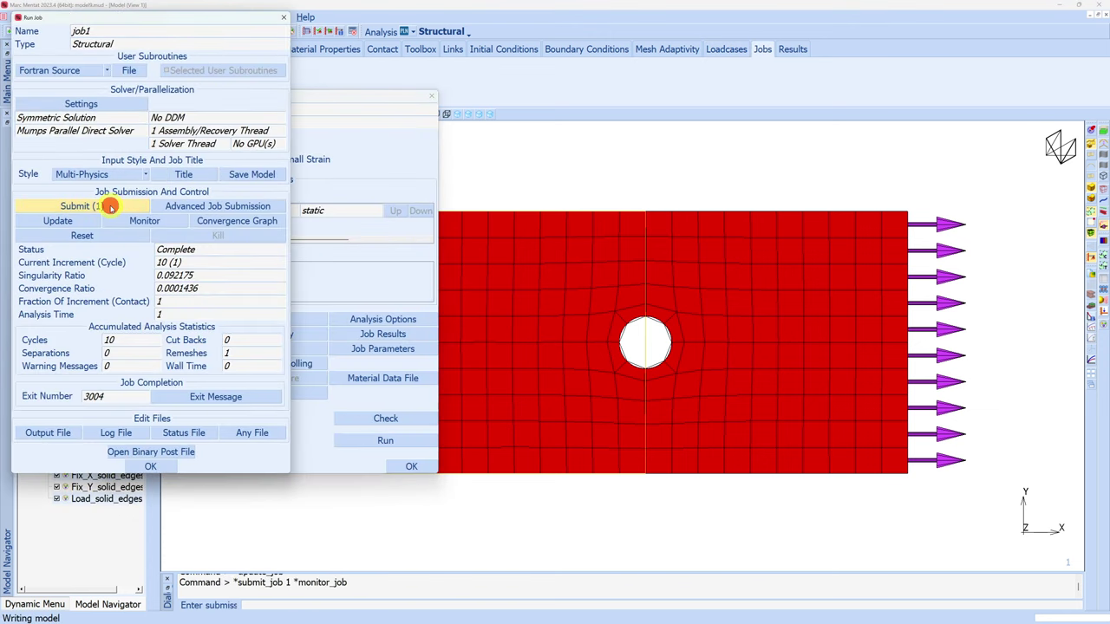
pyautogui.click(184, 452)
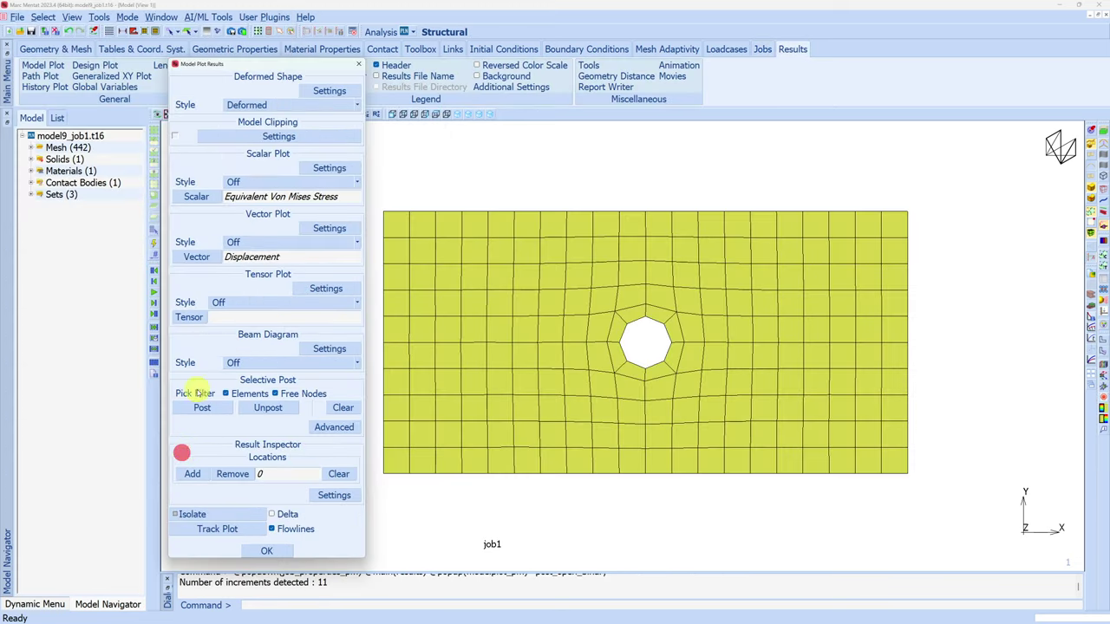
# Compare the plate's mesh at the initial and first increments, and consult the remeshing options table in the PowerPoint slides.
pyautogui.click(152, 305)
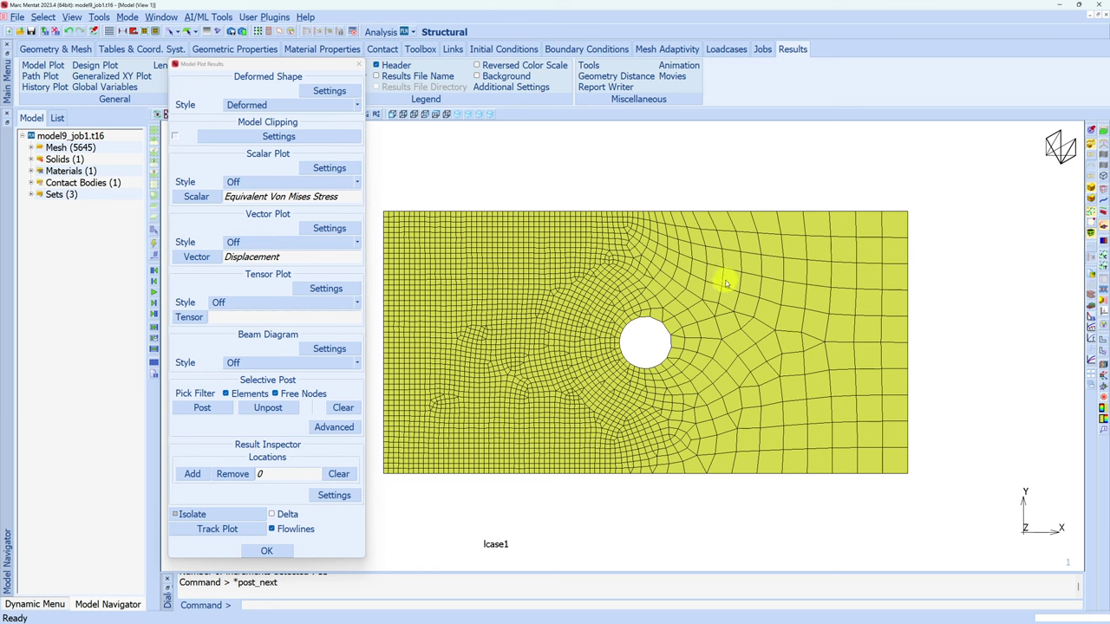
pyautogui.click(154, 281)
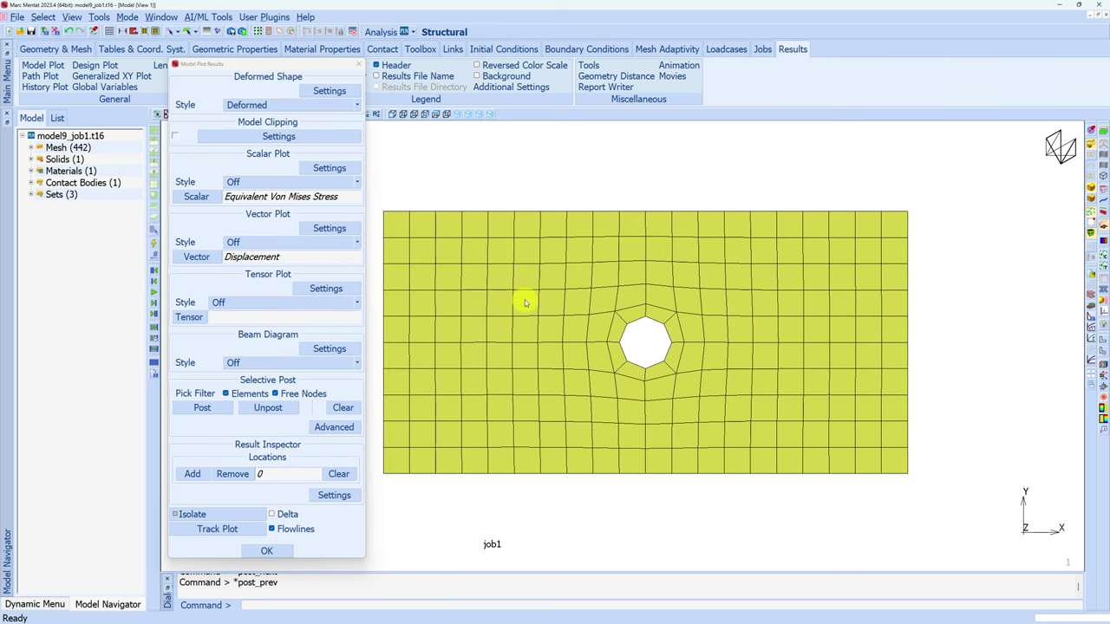
pyautogui.click(153, 305)
pyautogui.click(155, 282)
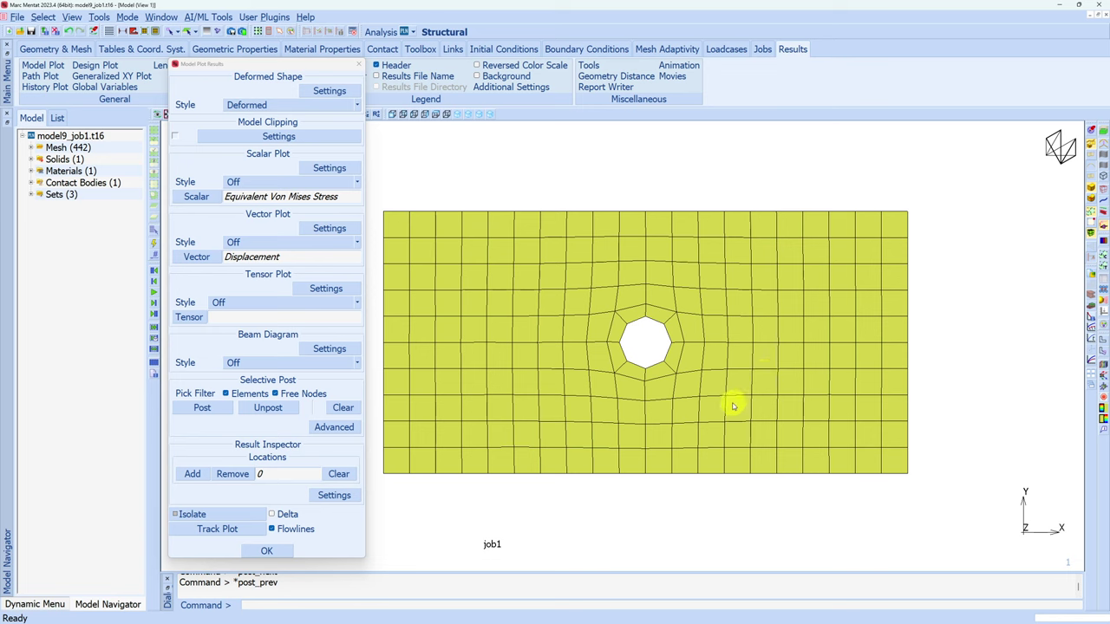
pyautogui.hotkey('alt', 'Tab')
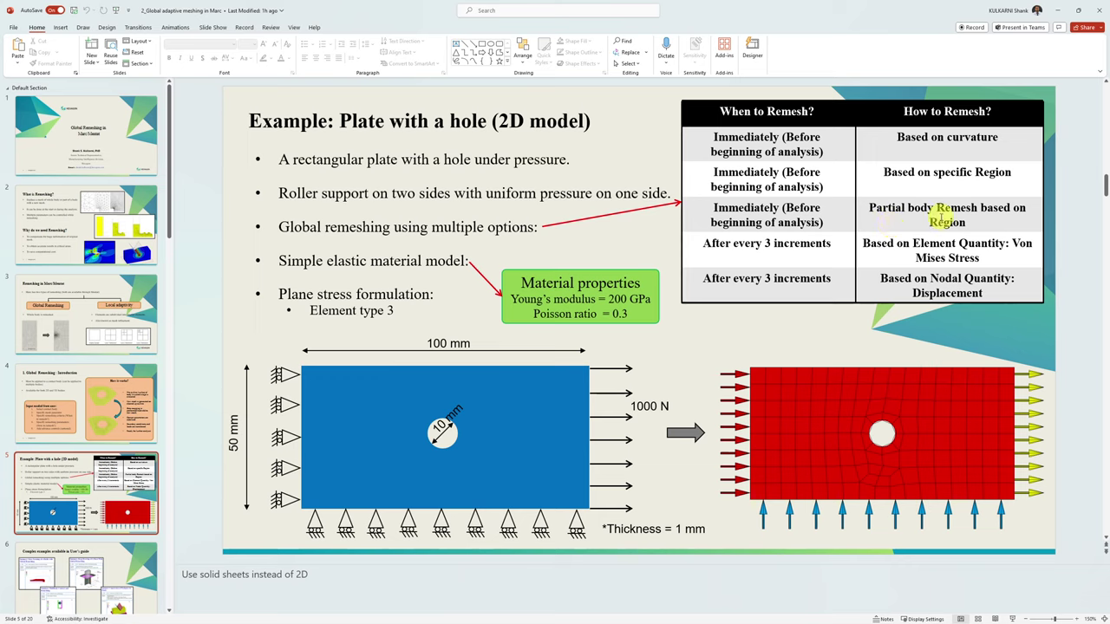
pyautogui.hotkey('alt', 'Tab')
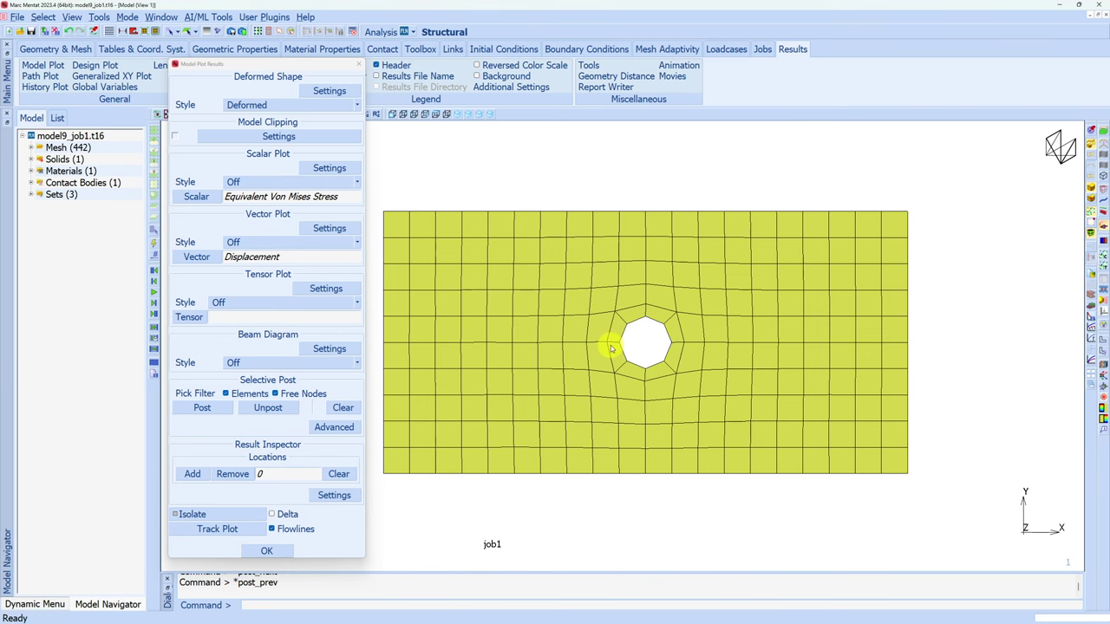
pyautogui.click(152, 305)
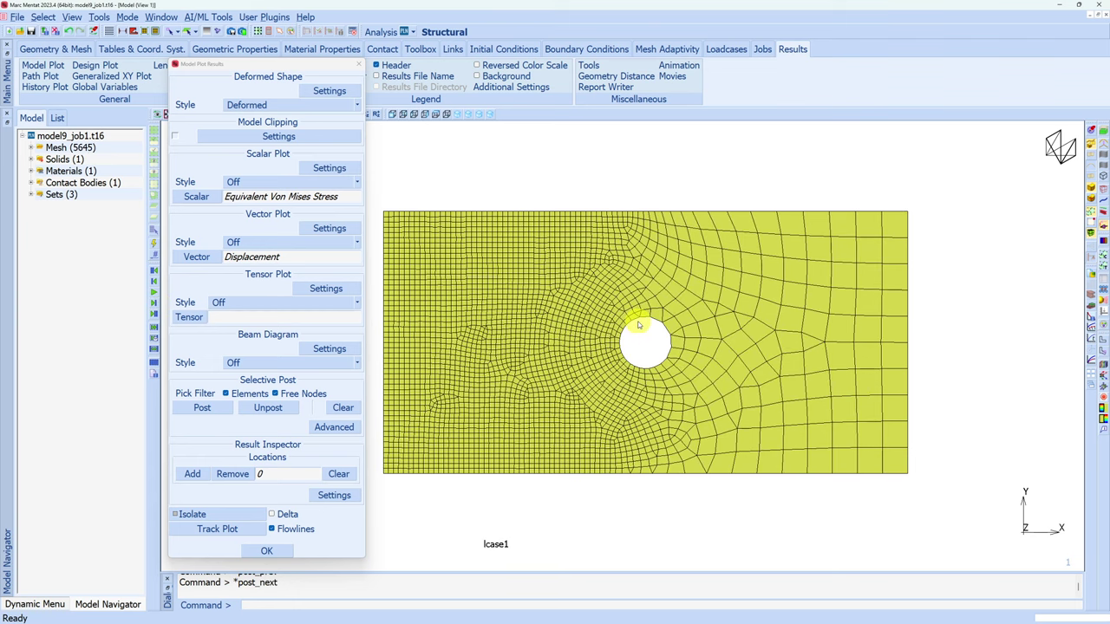
# Close the results, enable Remesh Only Designated Regions in the Region_based criterion and remove its Region density control.
pyautogui.click(357, 65)
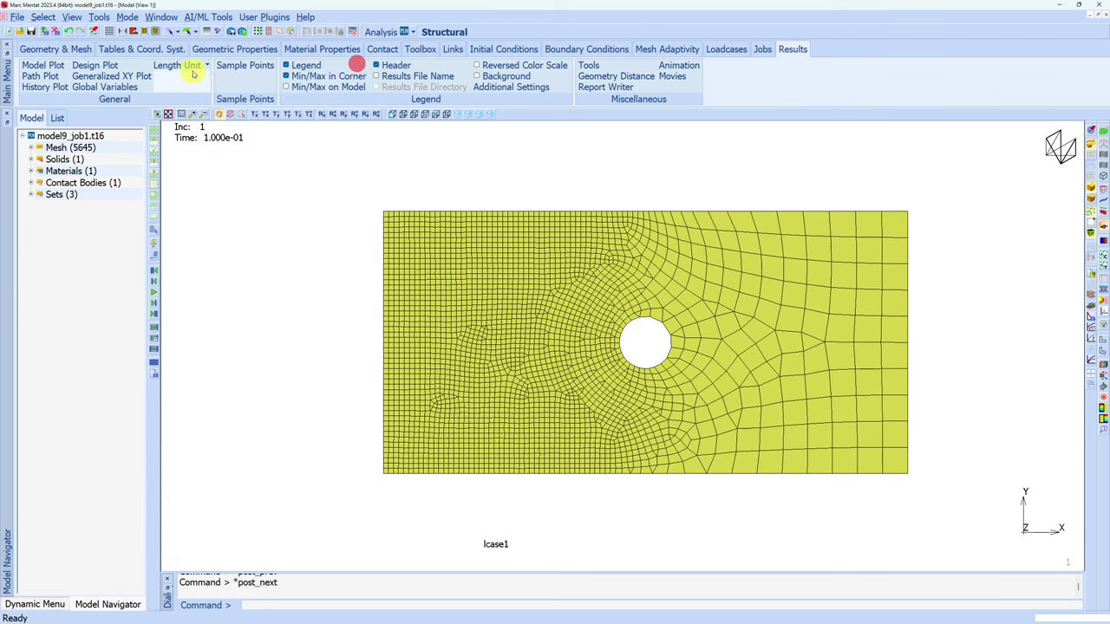
pyautogui.click(54, 32)
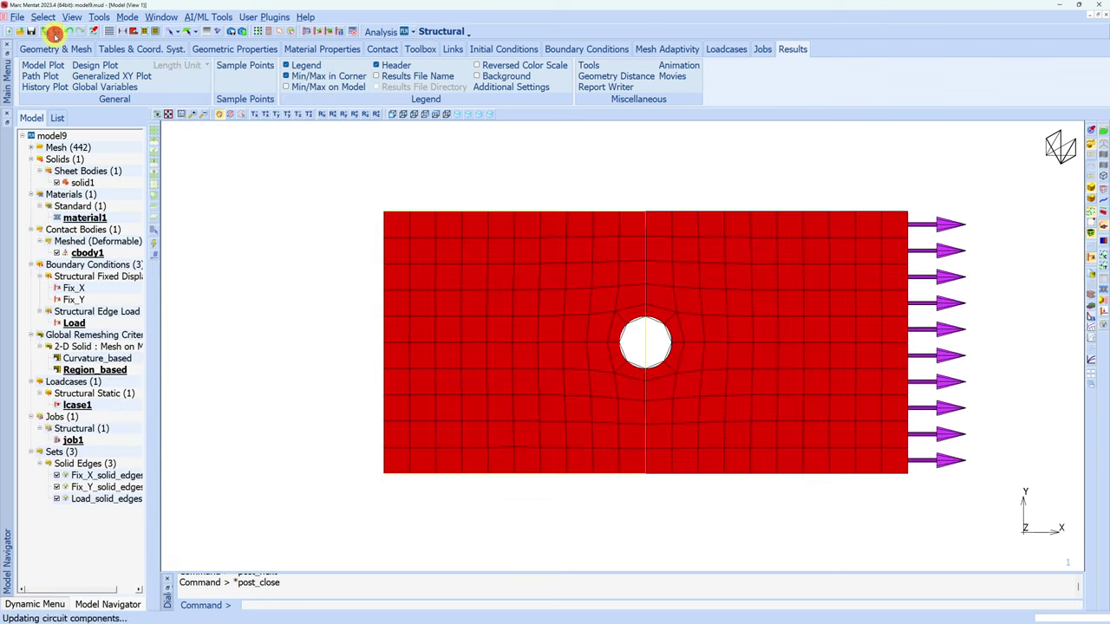
pyautogui.doubleClick(90, 373)
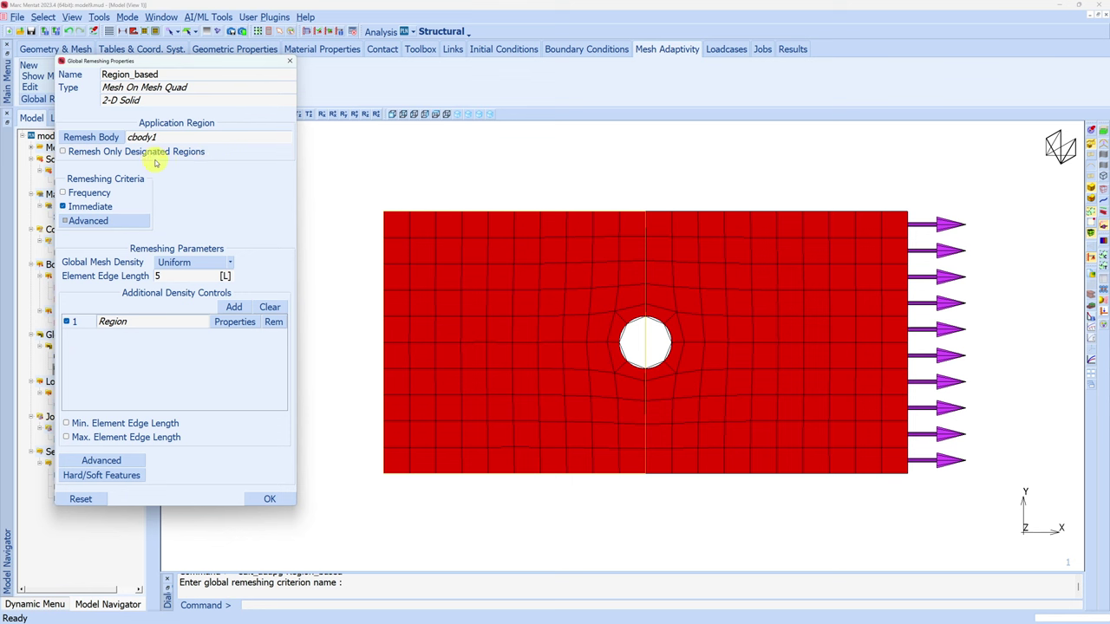
pyautogui.click(63, 152)
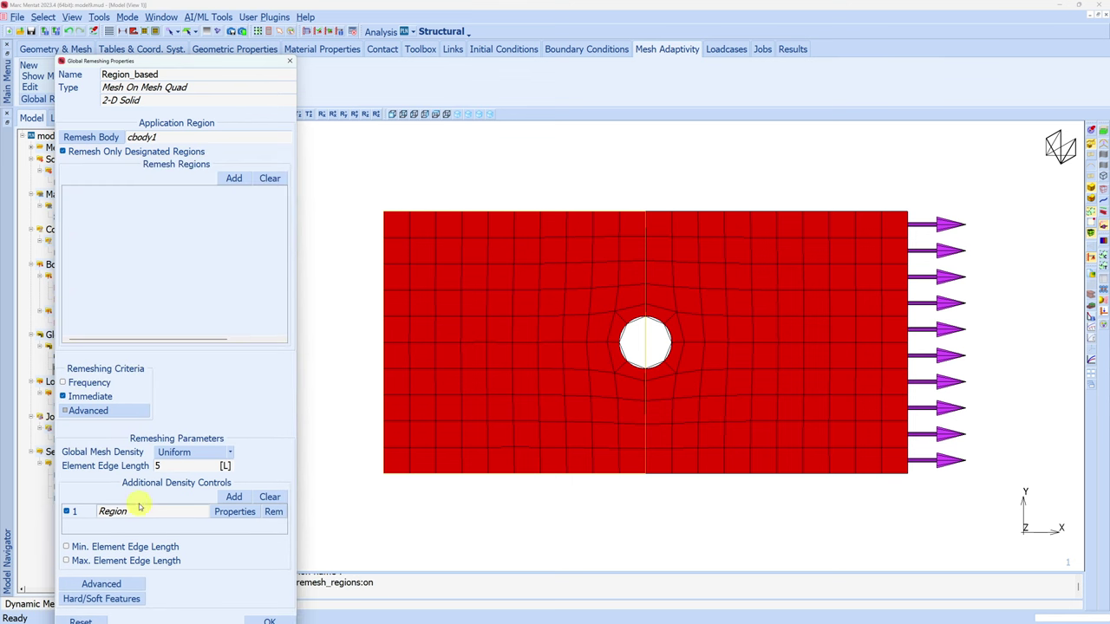
pyautogui.click(273, 513)
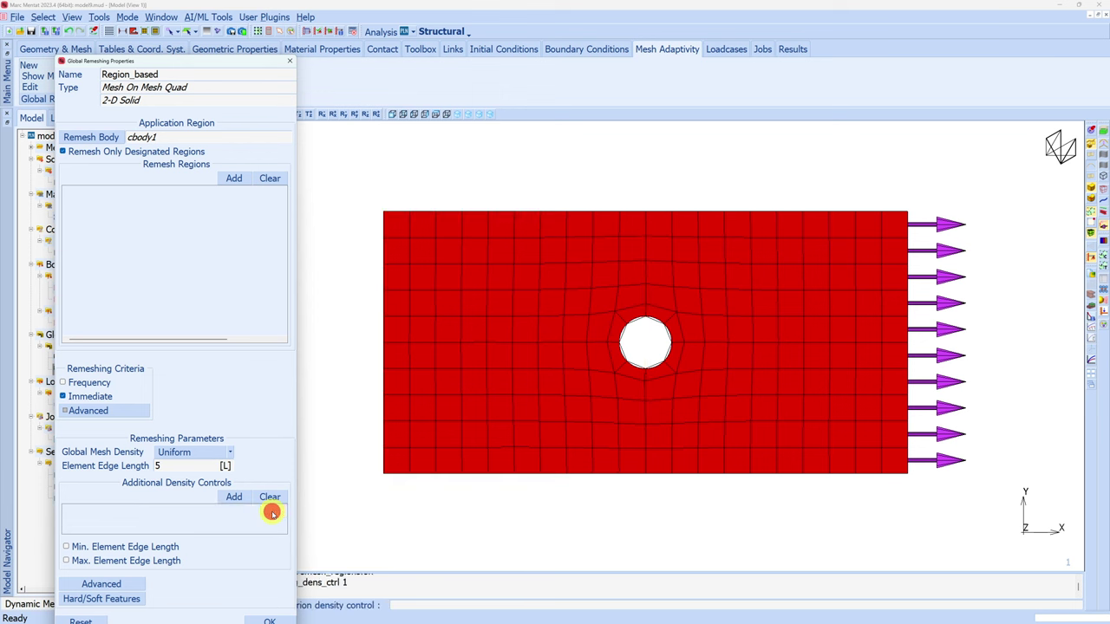
# Add an Elements remesh region to Region_based containing the elements of the plate's left half.
pyautogui.click(232, 178)
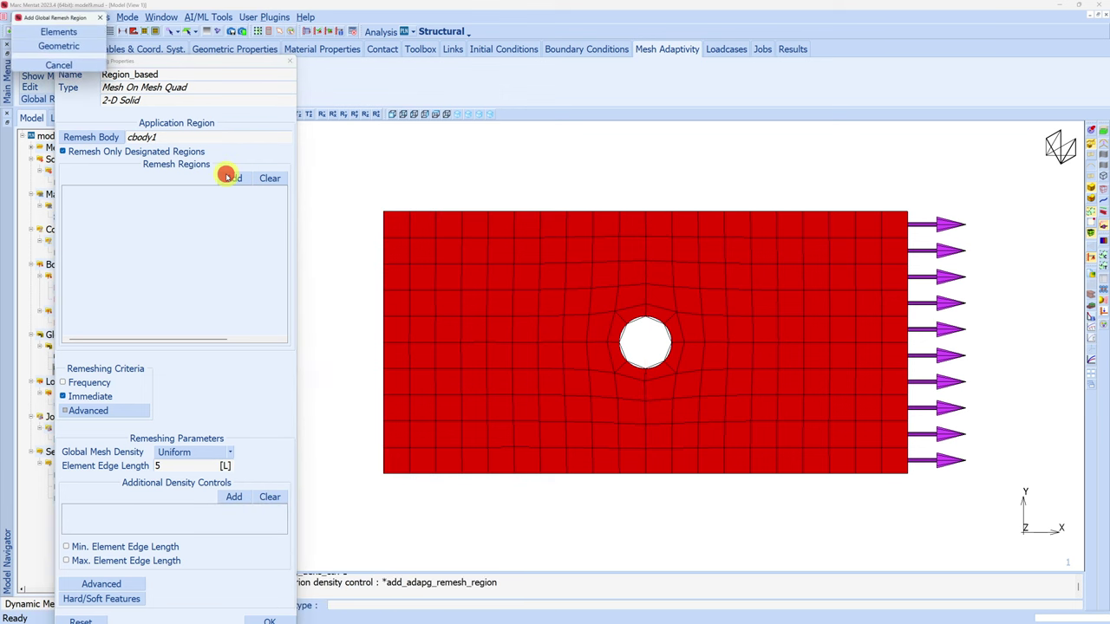
pyautogui.moveTo(78, 22); pyautogui.dragTo(181, 198)
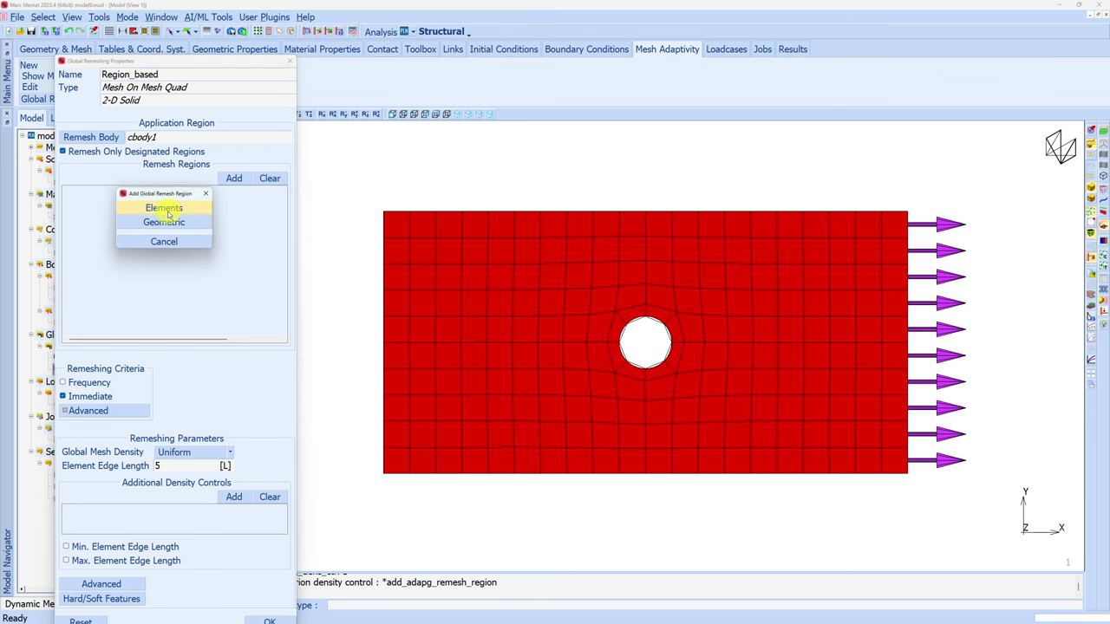
pyautogui.click(165, 208)
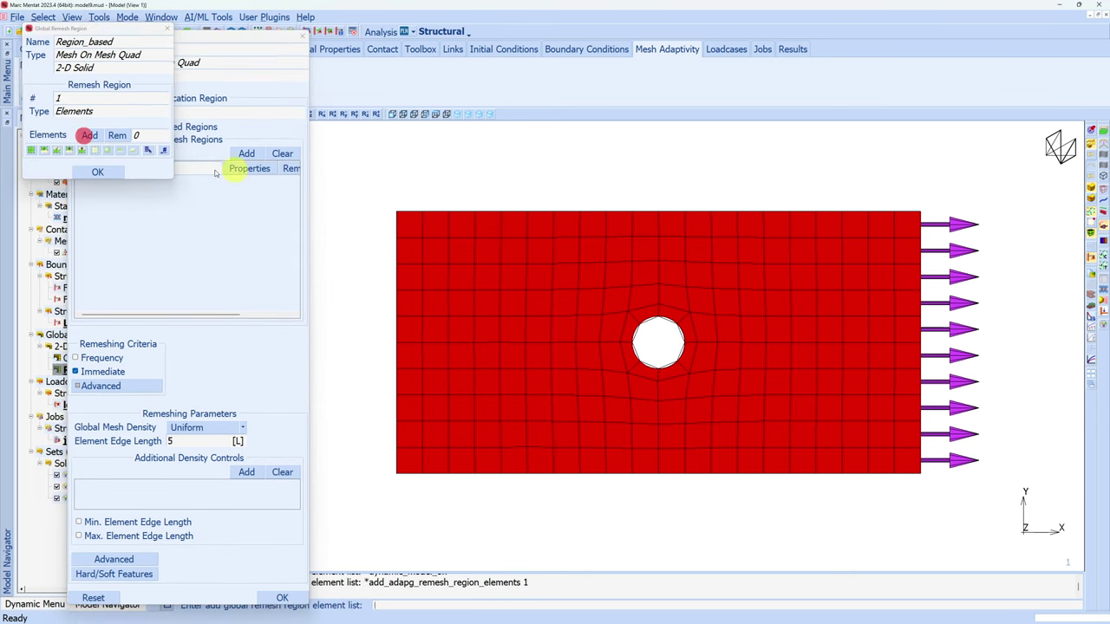
pyautogui.moveTo(360, 183); pyautogui.dragTo(673, 507)
pyautogui.rightClick(401, 188)
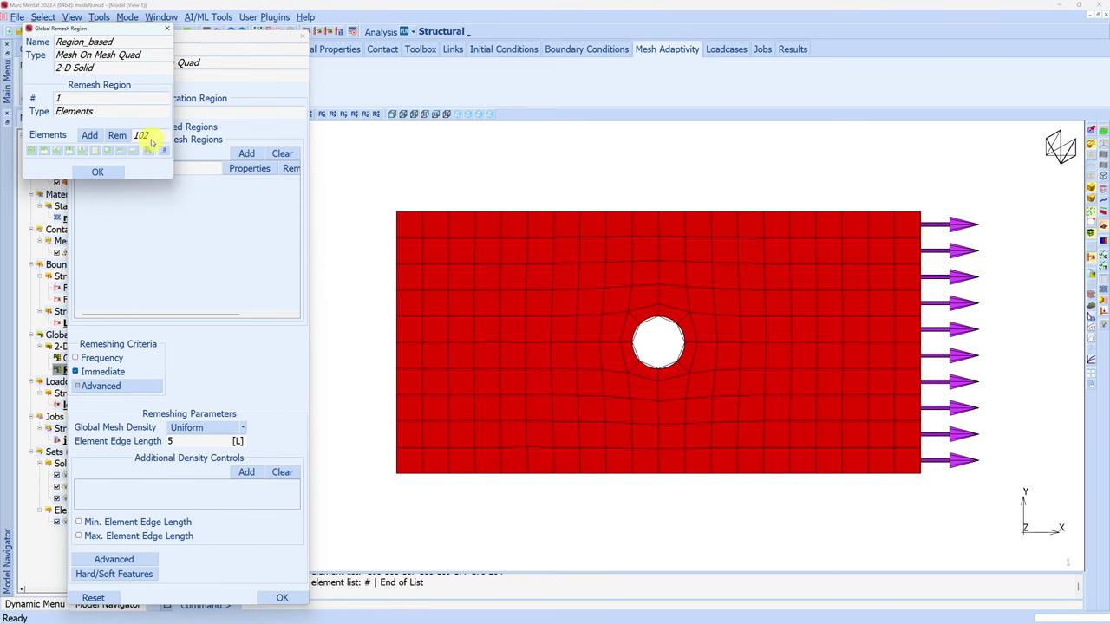
pyautogui.click(98, 172)
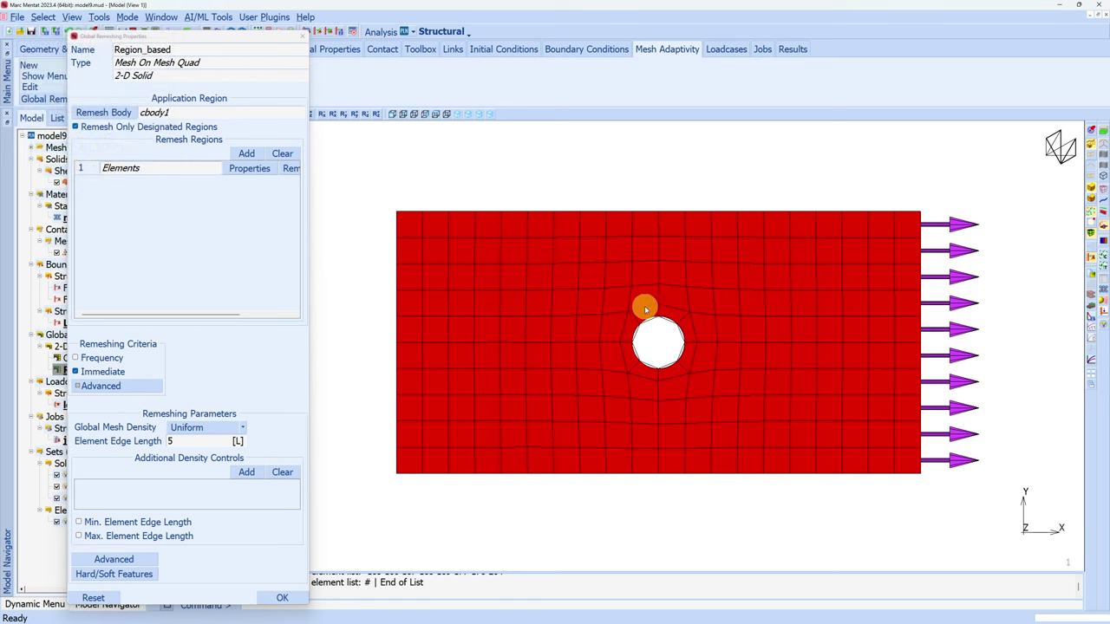
# Set the element edge length of Region_based to 1 and accept the criterion.
pyautogui.click(174, 441)
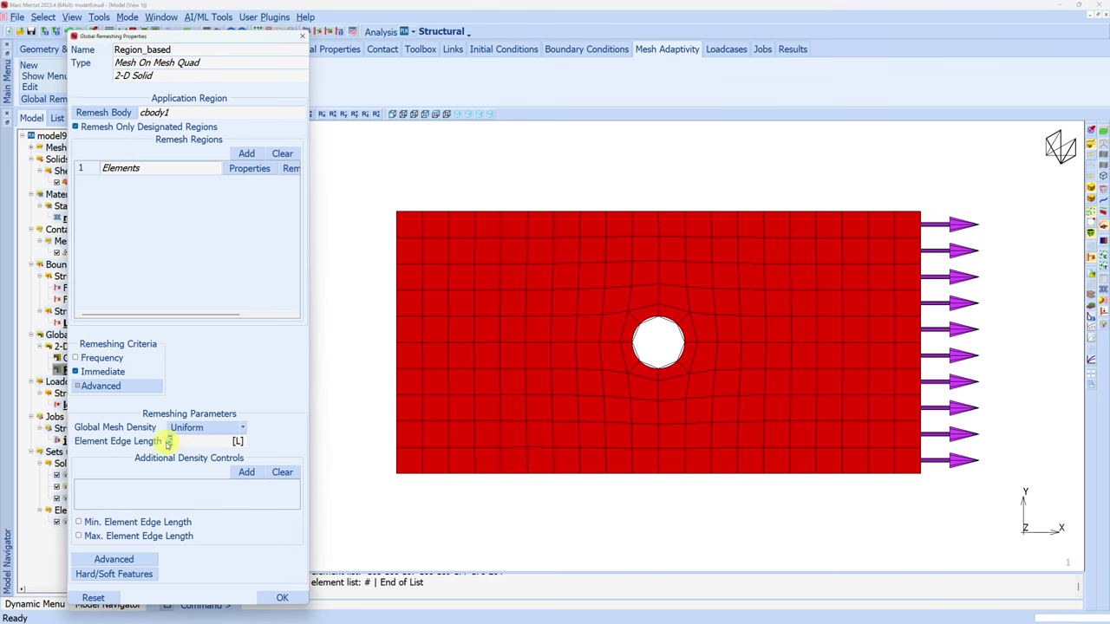
pyautogui.write('1')
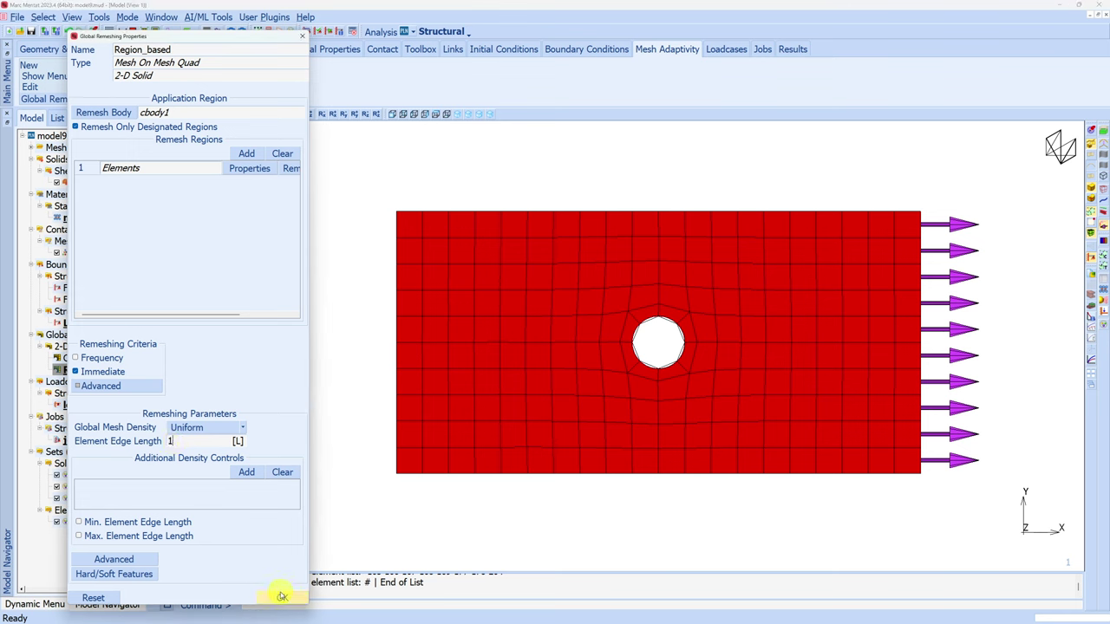
pyautogui.click(281, 597)
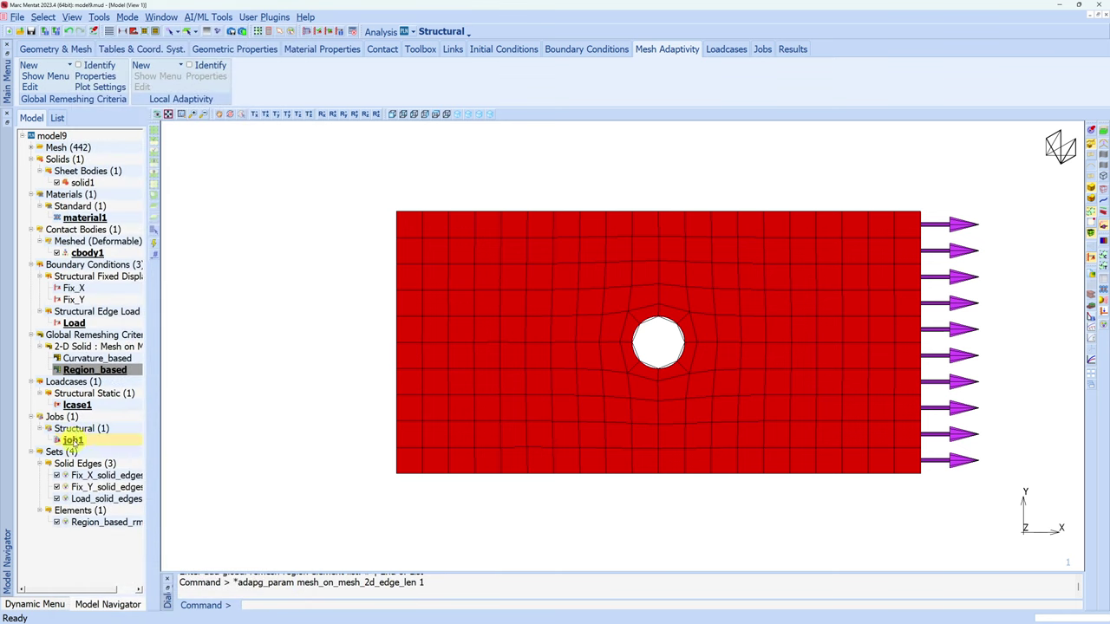
# Submit job1 with the partial-body remeshing settings and open its binary post file.
pyautogui.doubleClick(74, 442)
pyautogui.click(385, 440)
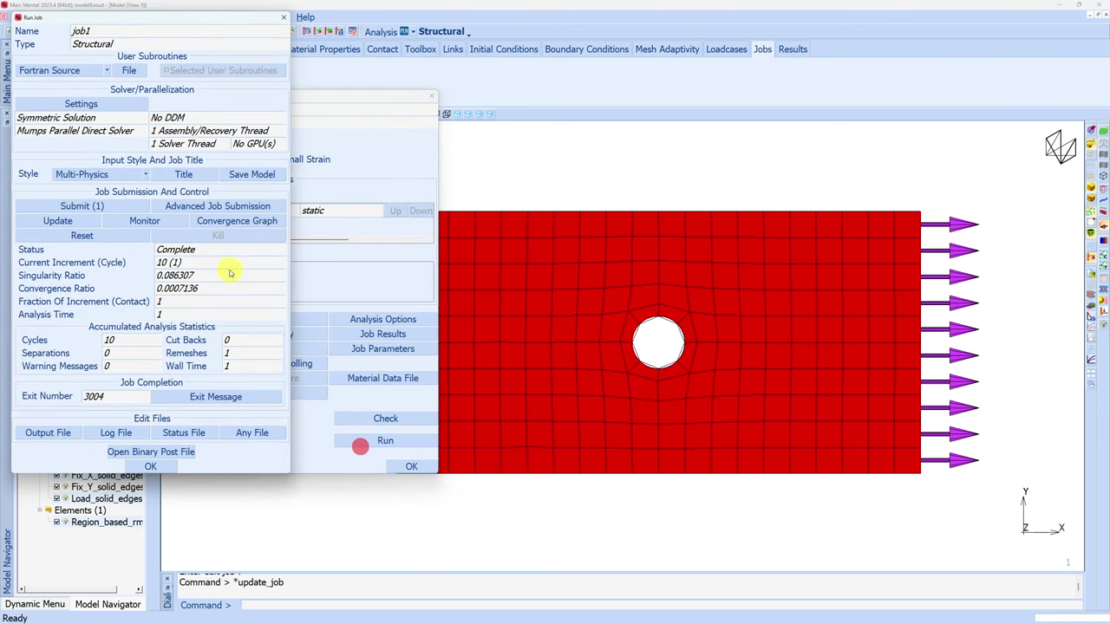
pyautogui.click(87, 206)
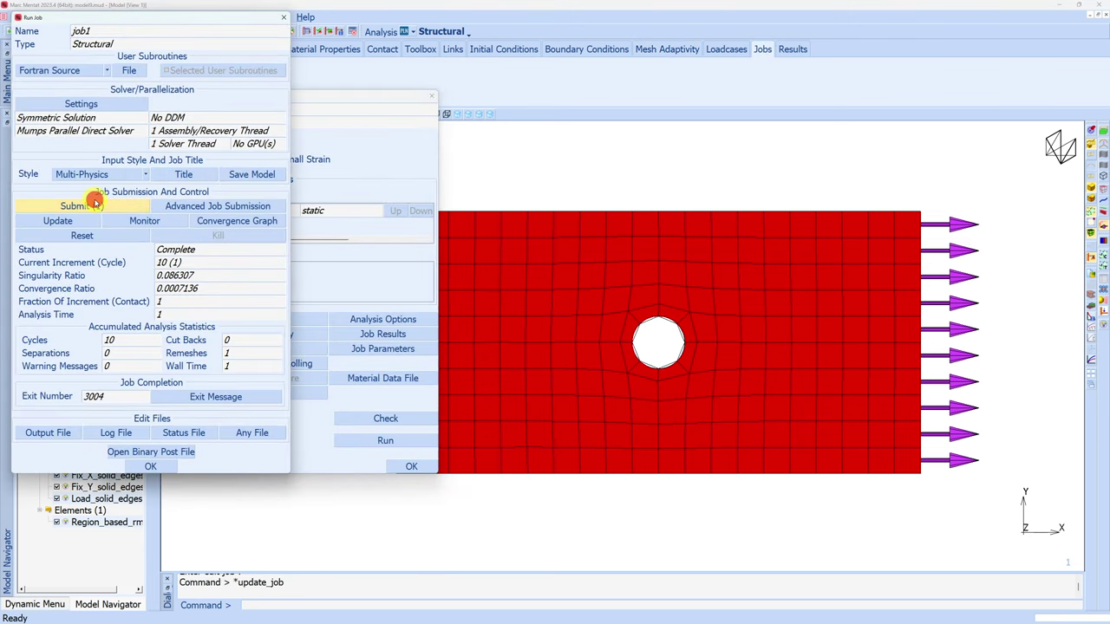
pyautogui.click(181, 452)
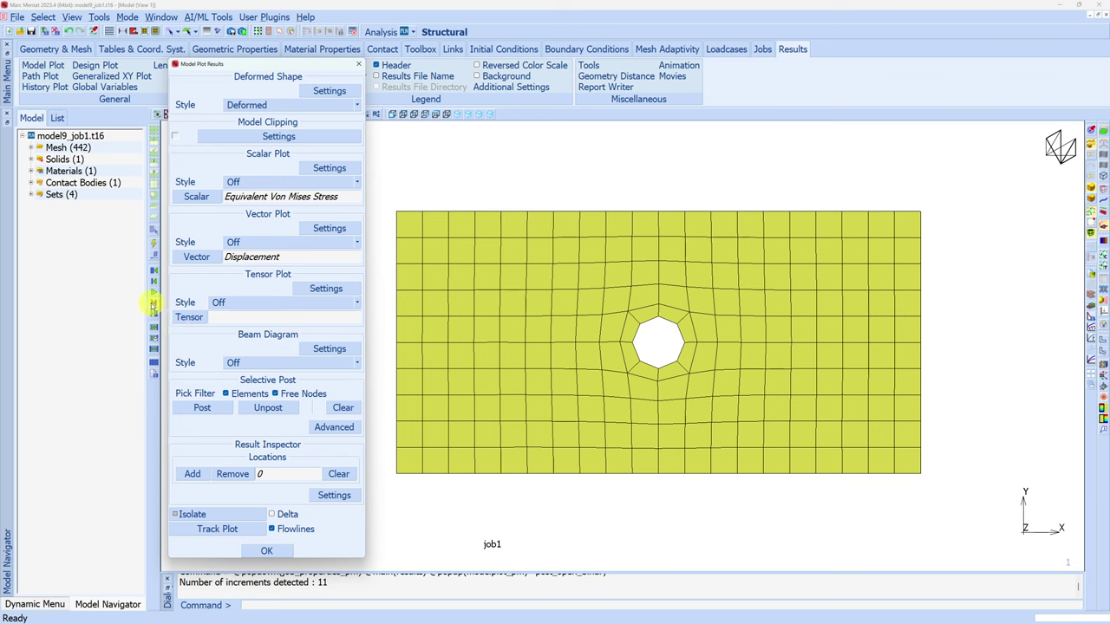
# Examine the partially remeshed plate at the first increment and check the next remeshing case in the PowerPoint slides.
pyautogui.click(153, 304)
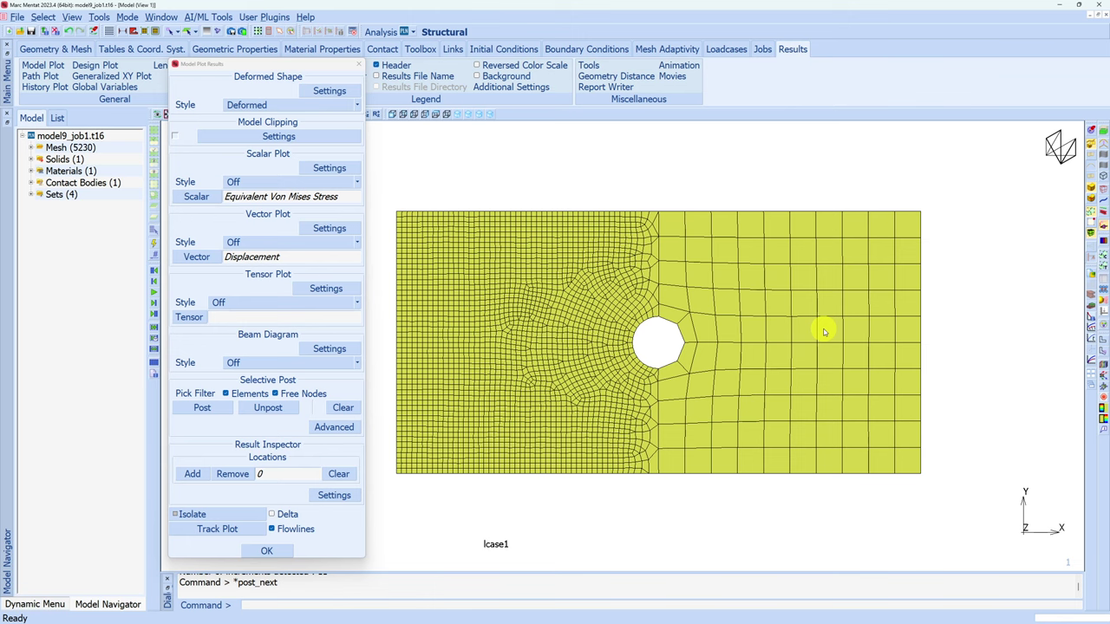
pyautogui.hotkey('alt', 'Tab')
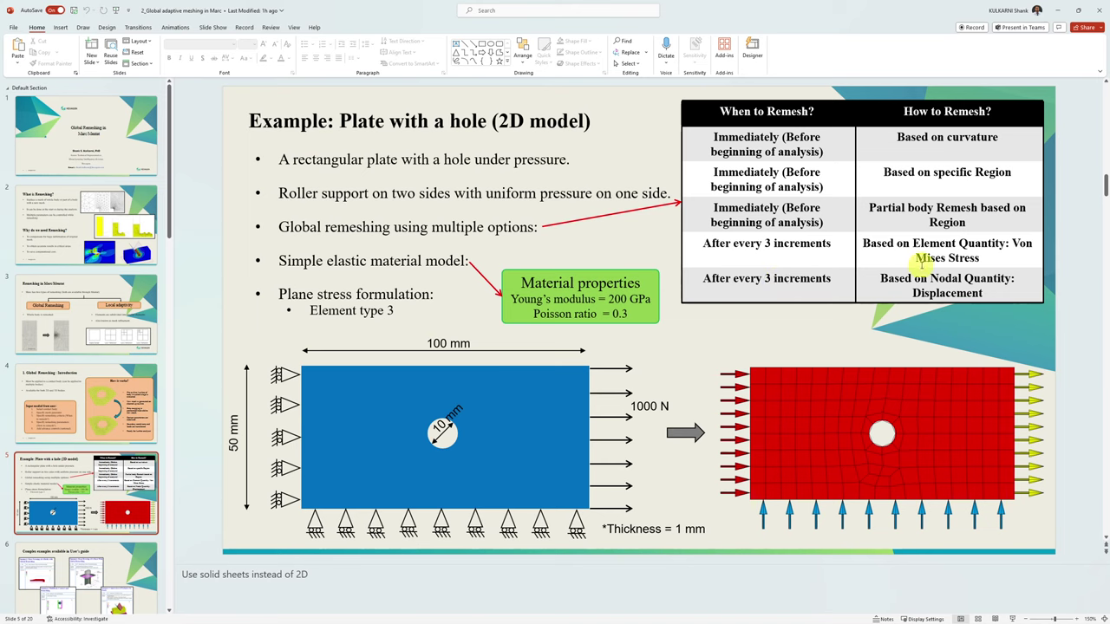
pyautogui.hotkey('alt', 'Tab')
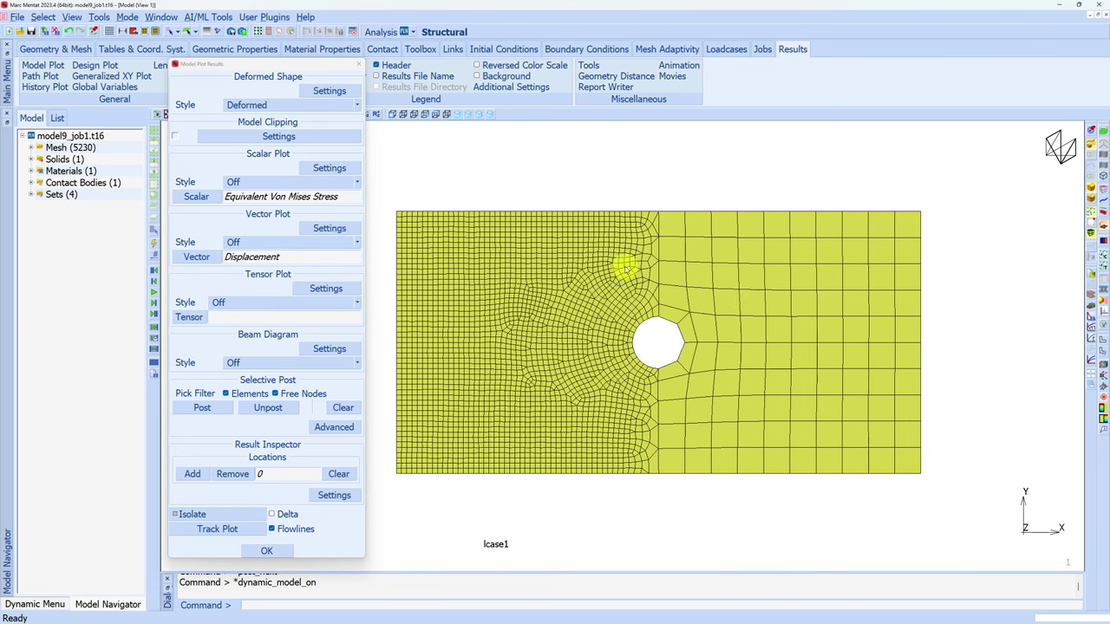
# Close the results and create a third 2-D Mesh on Mesh Quad global remeshing criterion named Stress_based.
pyautogui.click(57, 31)
pyautogui.click(57, 31)
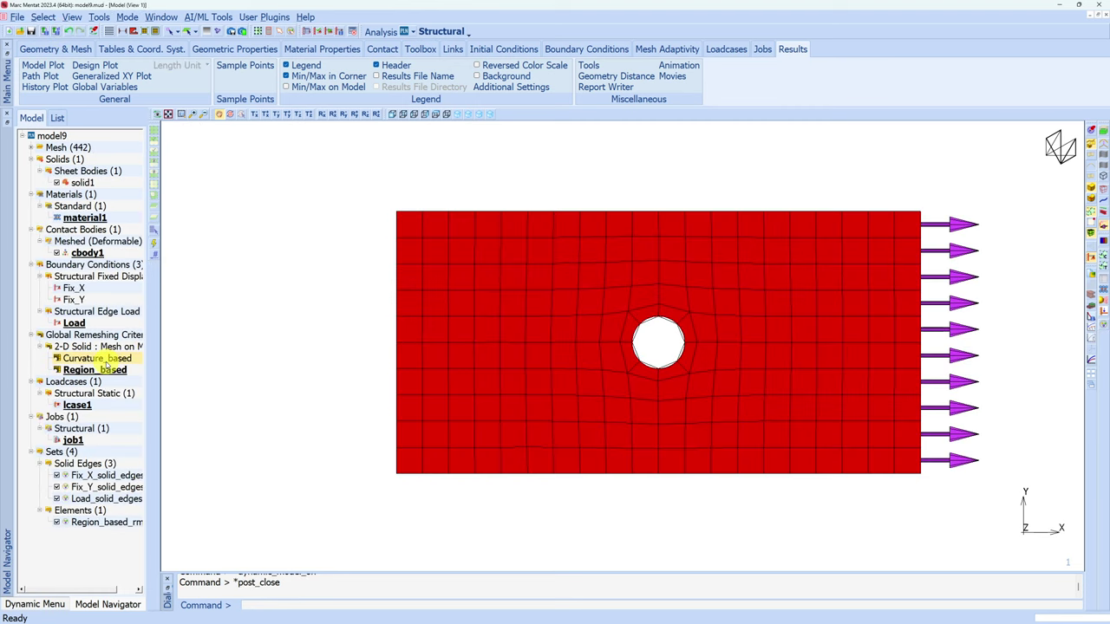
pyautogui.click(666, 50)
pyautogui.click(61, 68)
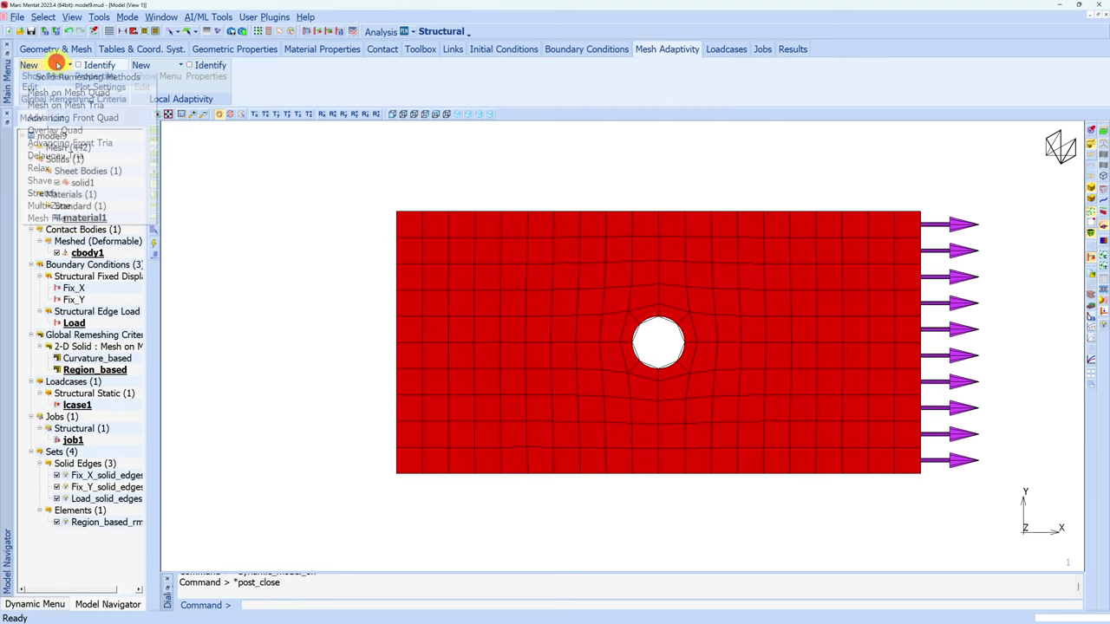
pyautogui.click(64, 90)
pyautogui.click(121, 112)
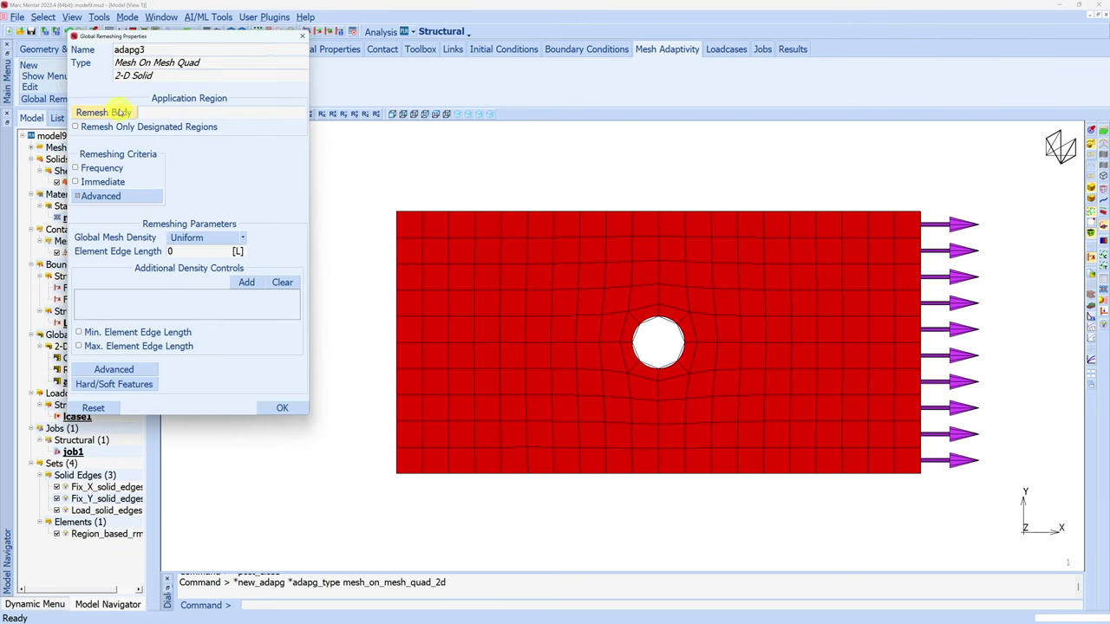
pyautogui.click(105, 51)
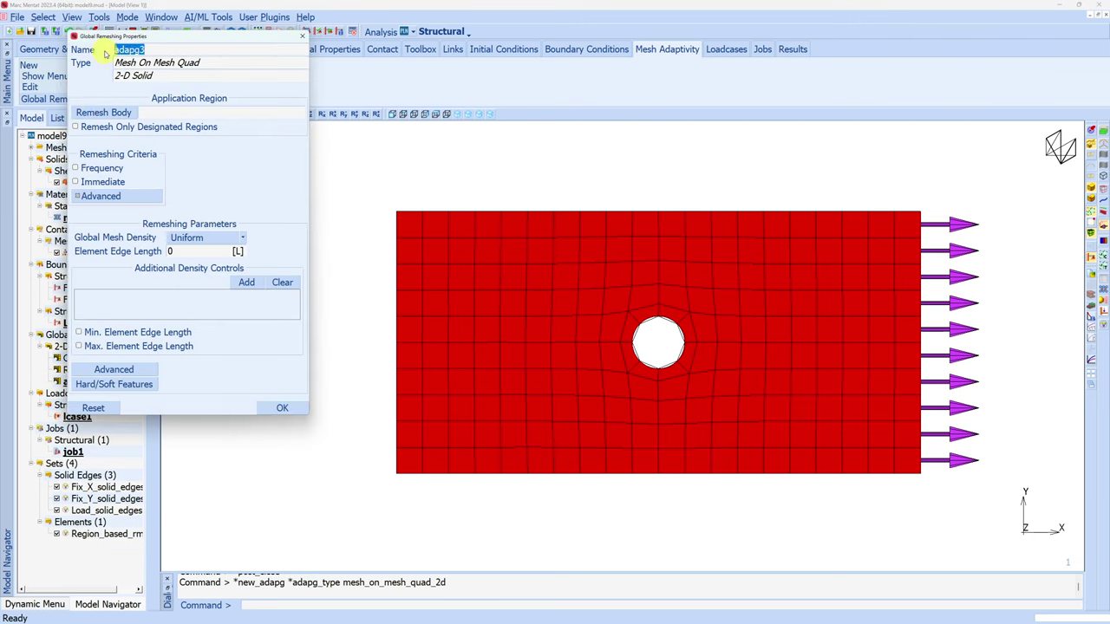
pyautogui.write('Stress_based')
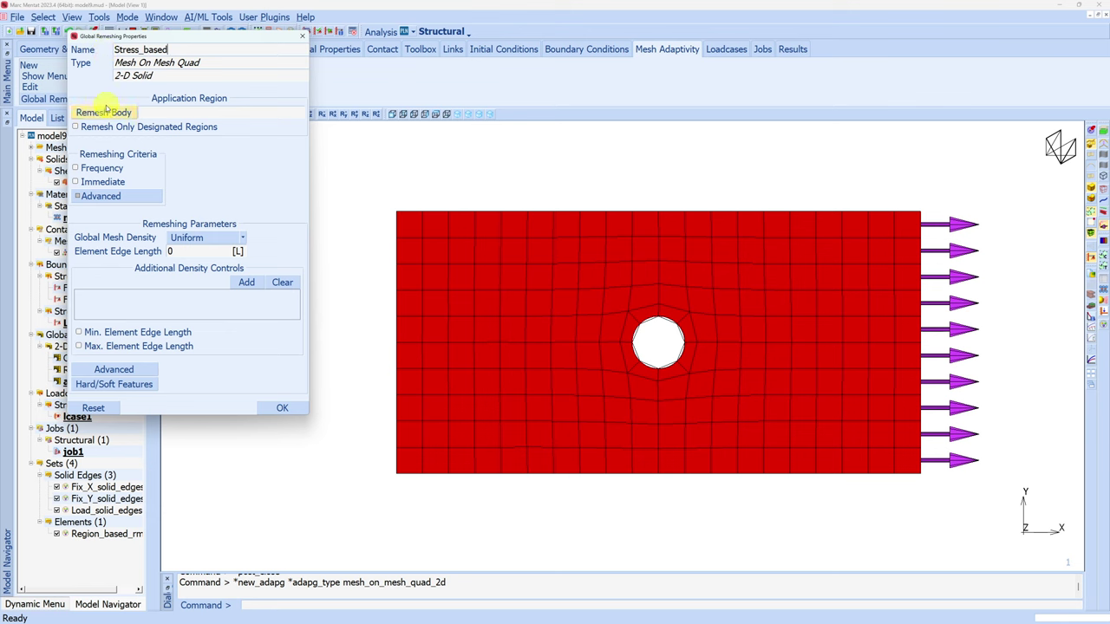
# Apply the Stress_based criterion to cbody1 with a remeshing frequency of 3 increments and an element edge length of 5.
pyautogui.click(104, 112)
pyautogui.click(102, 101)
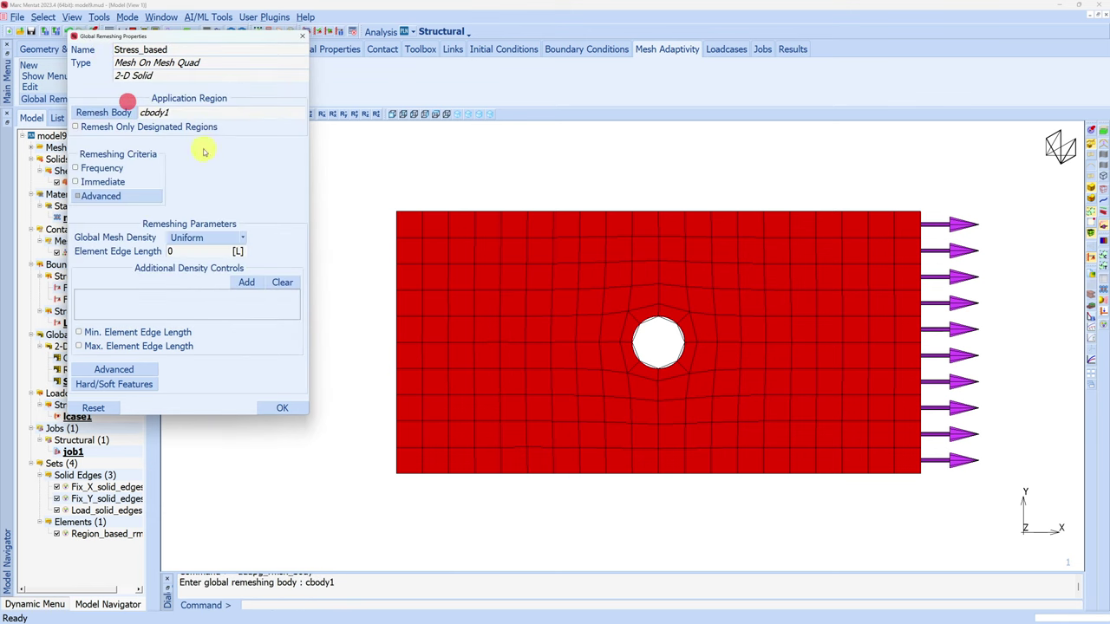
pyautogui.click(75, 169)
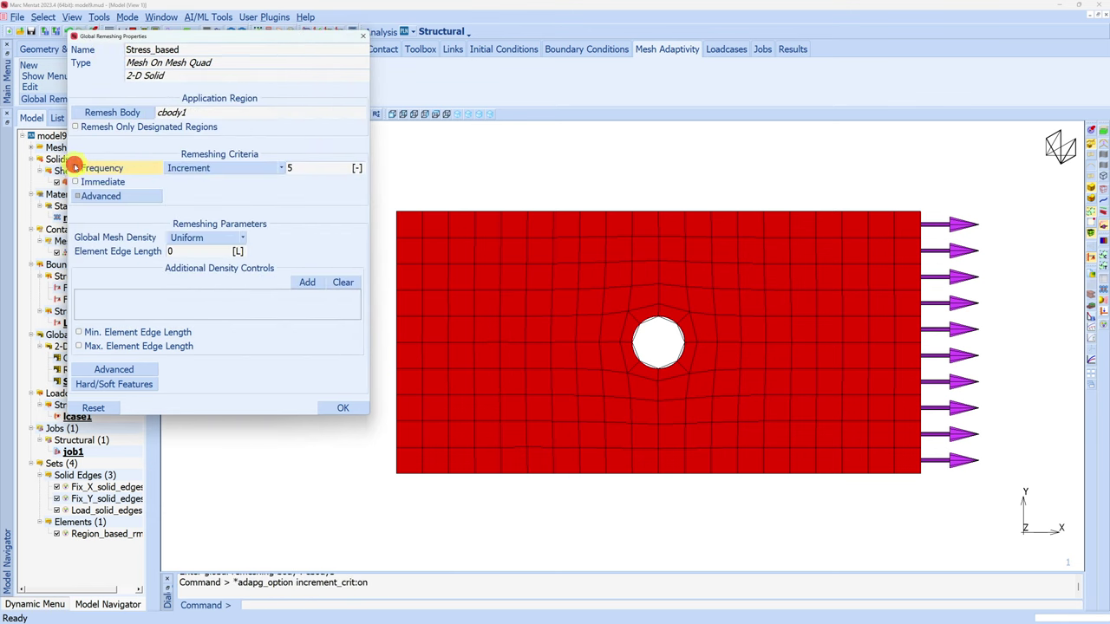
pyautogui.click(292, 168)
pyautogui.click(170, 250)
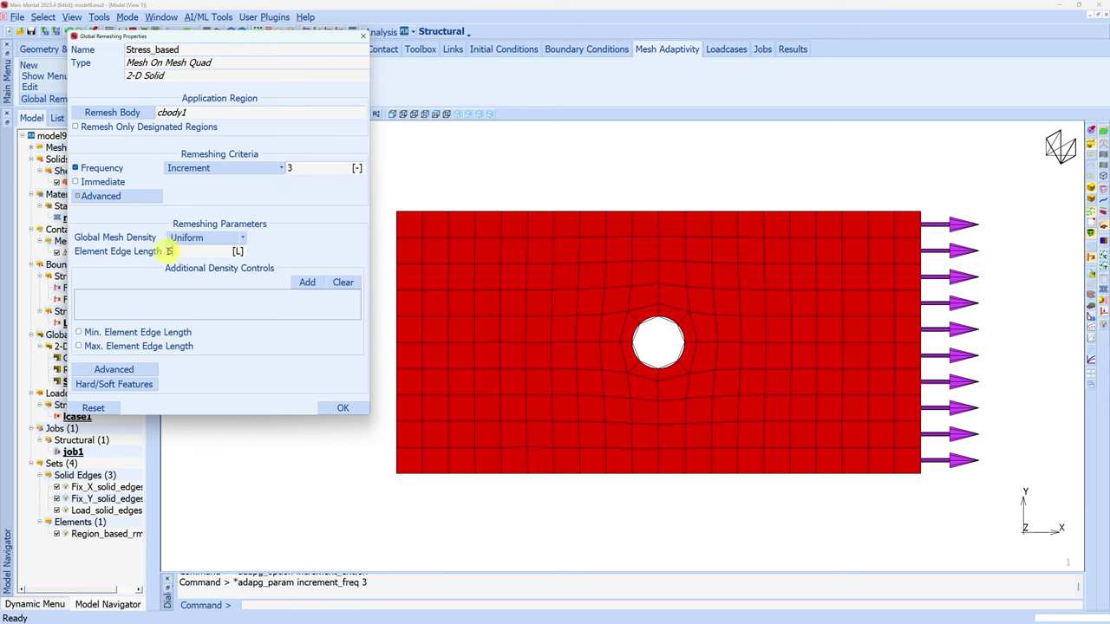
# Add an Element Quantity density control to Stress_based that uses Equivalent Von Mises Stress.
pyautogui.click(307, 282)
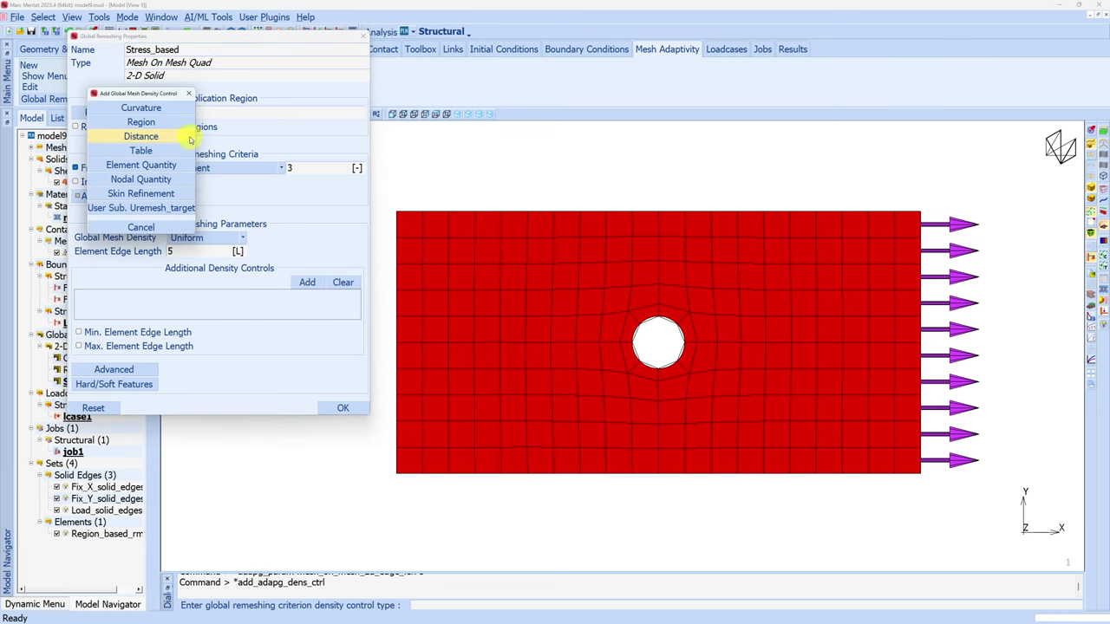
pyautogui.click(151, 165)
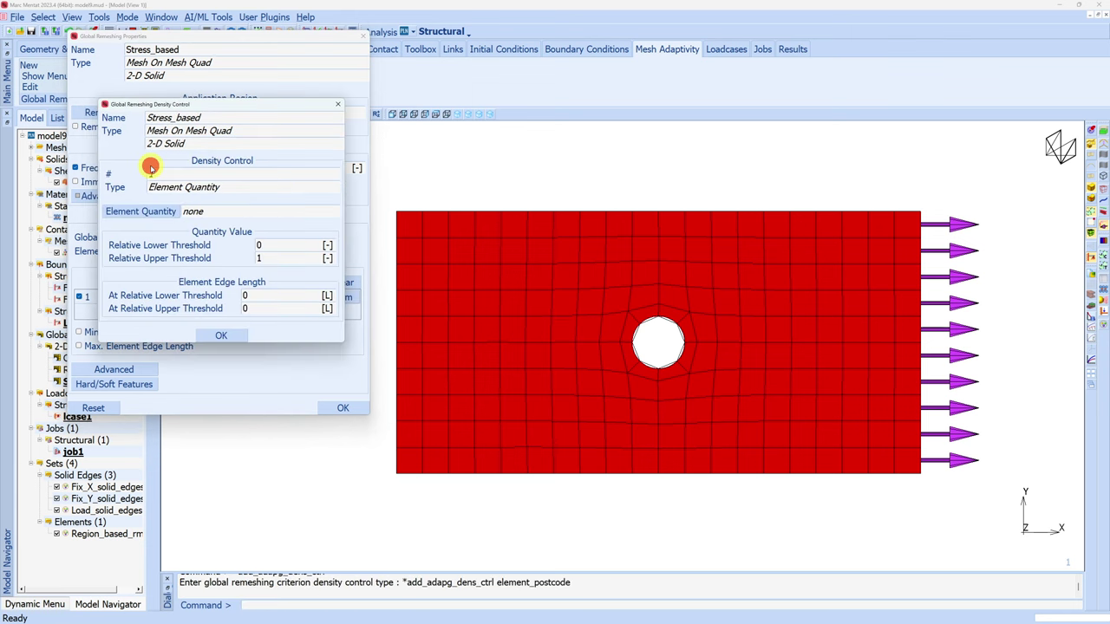
pyautogui.click(150, 214)
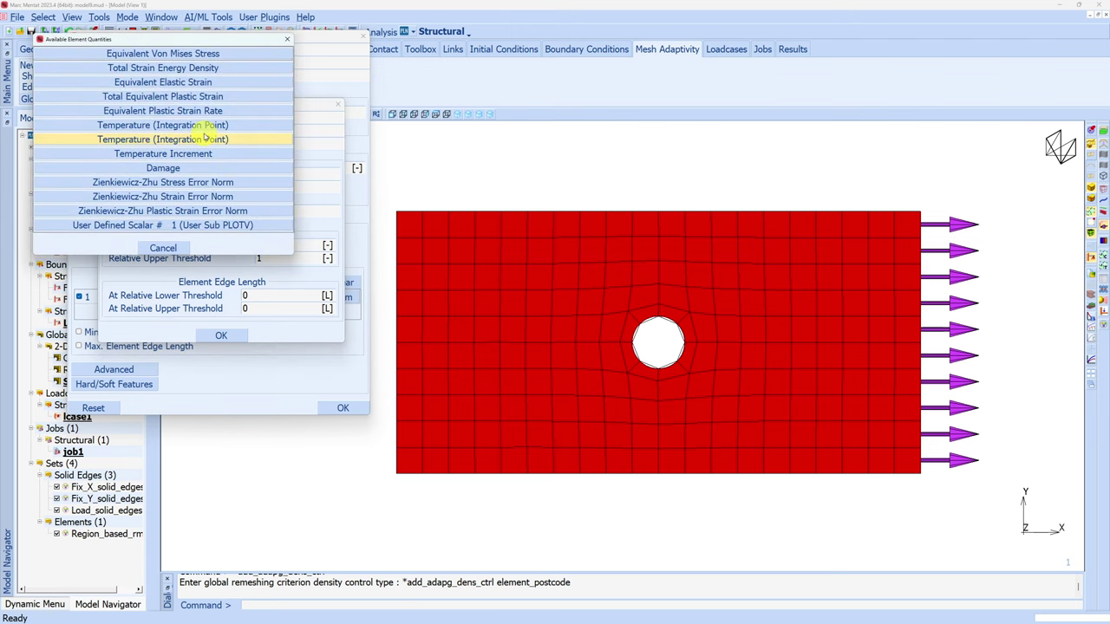
pyautogui.click(218, 54)
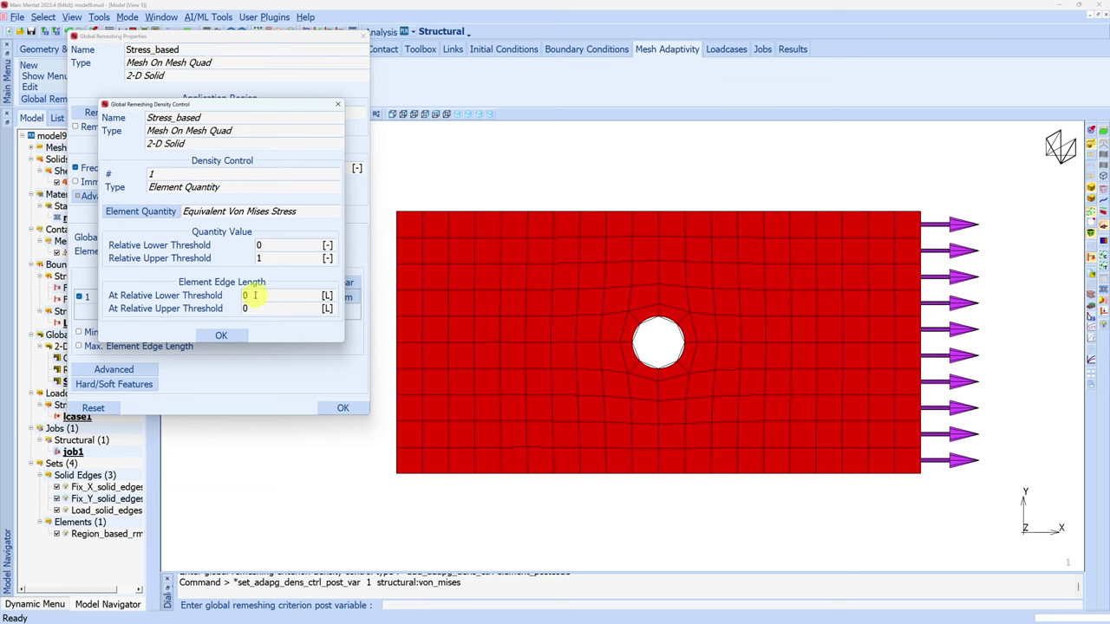
# Set edge lengths of 5 at the lower and 0.5 at the upper threshold, with a relative lower threshold of 0.5, and accept the criterion.
pyautogui.click(251, 294)
pyautogui.click(247, 308)
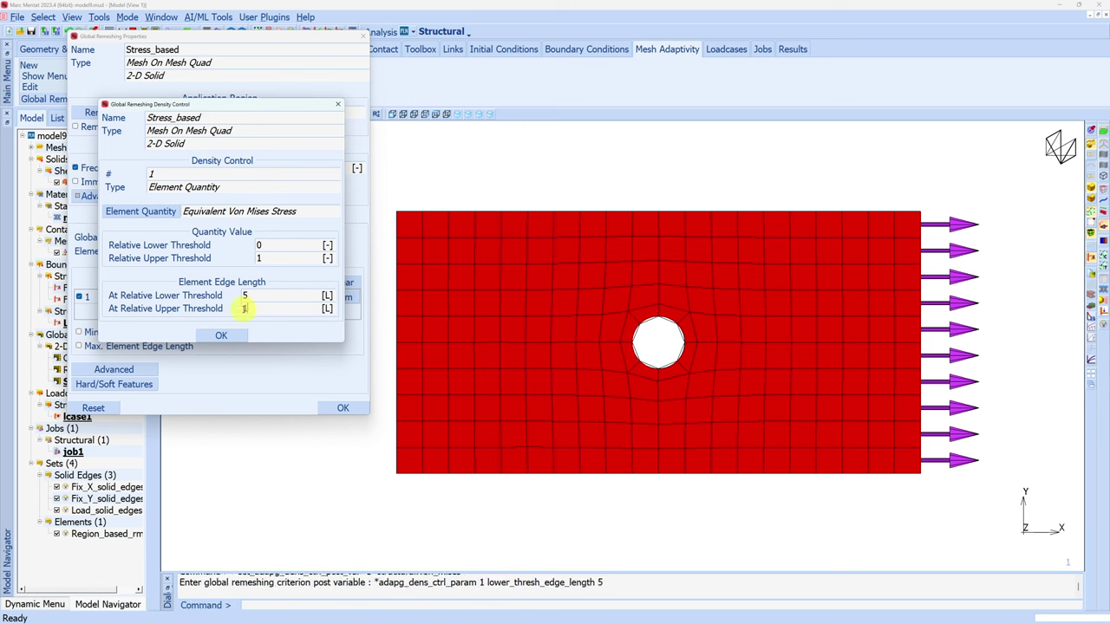
pyautogui.click(247, 309)
pyautogui.click(260, 245)
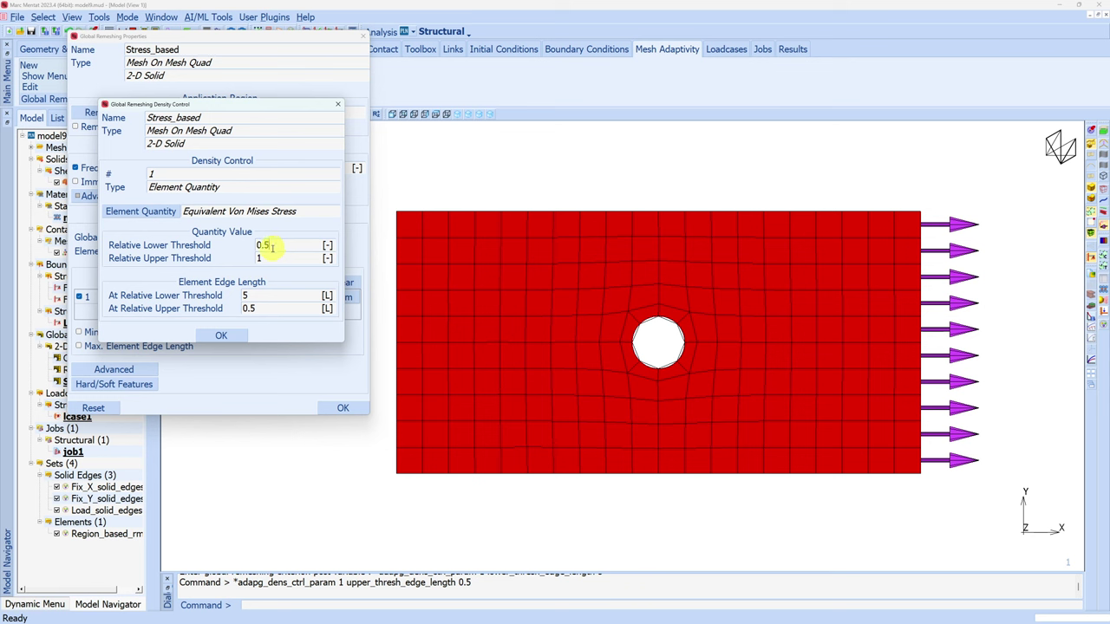
pyautogui.click(221, 335)
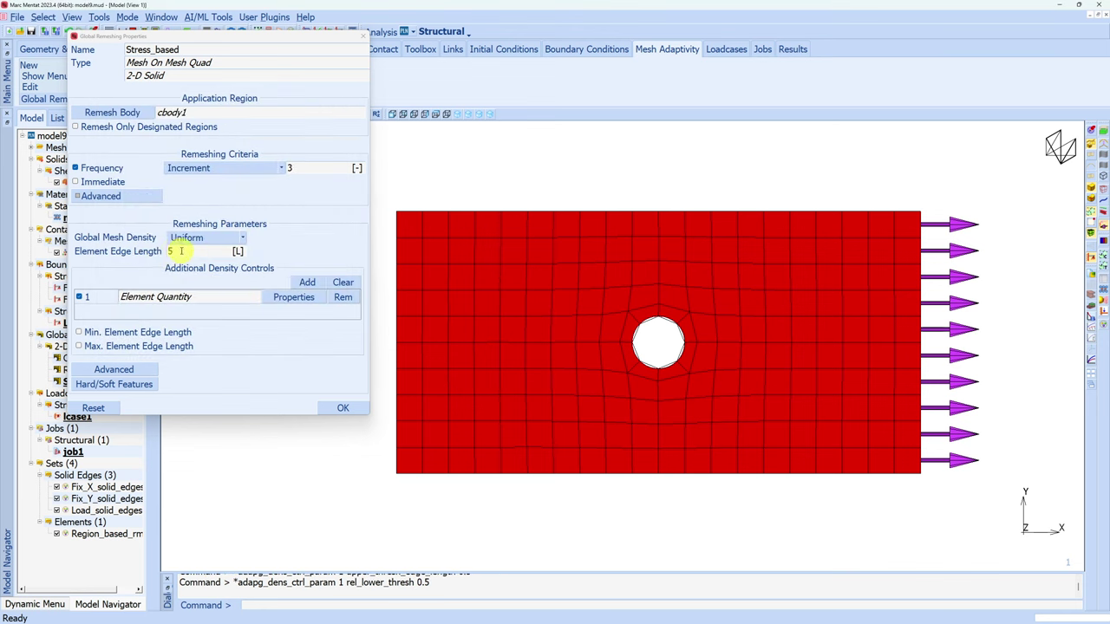
pyautogui.click(334, 407)
# Switch the global remeshing of lcase1 from Region_based to the Stress_based criterion and accept the loadcase.
pyautogui.click(76, 417)
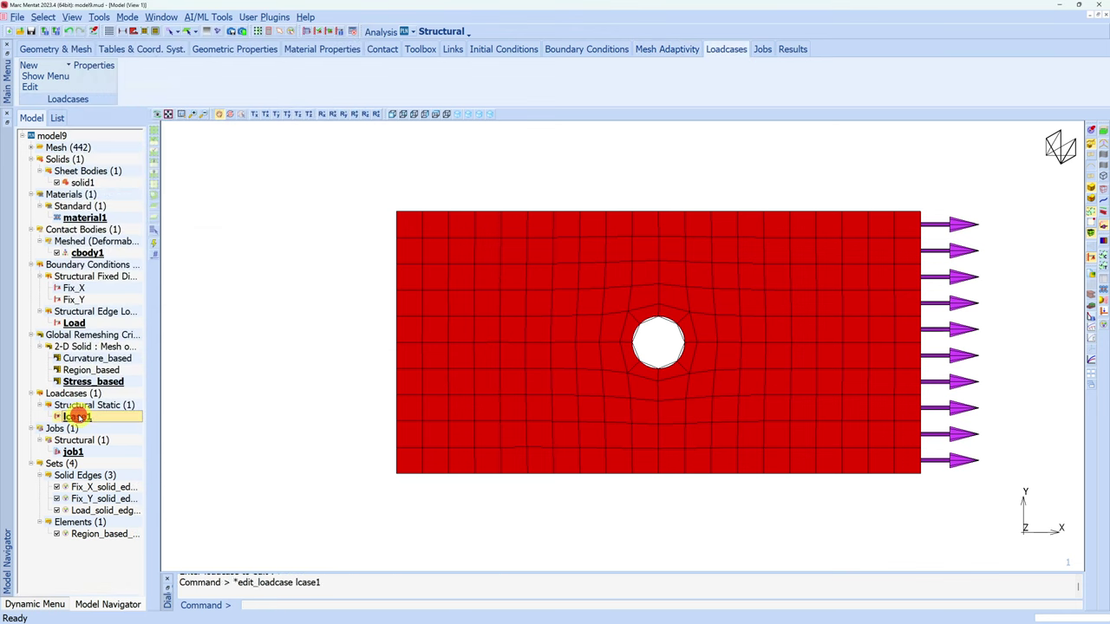
pyautogui.click(139, 173)
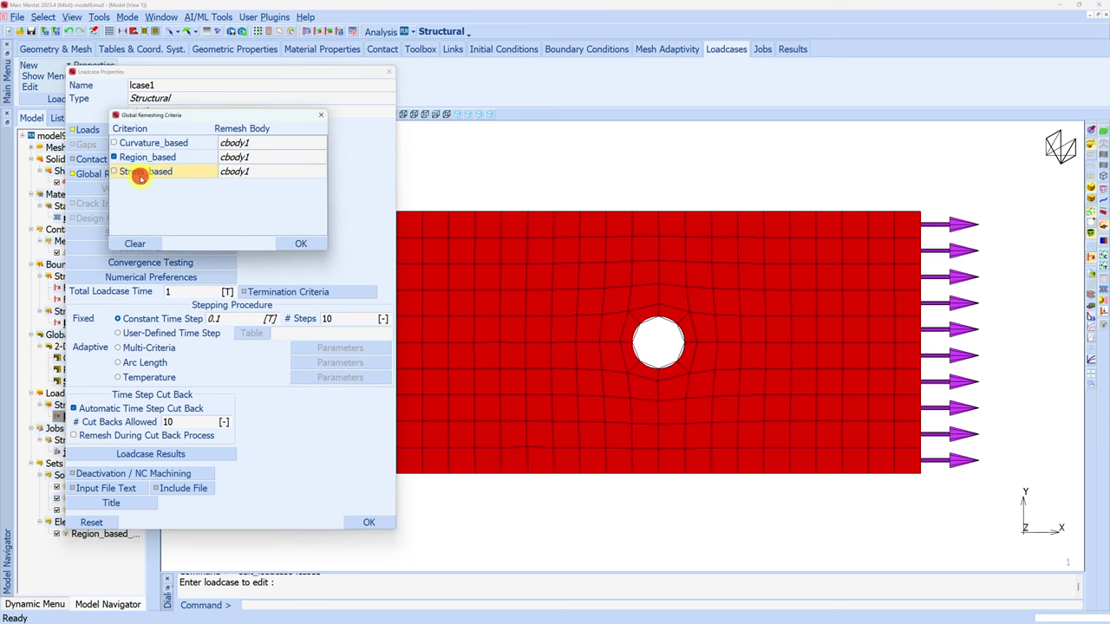
pyautogui.click(113, 171)
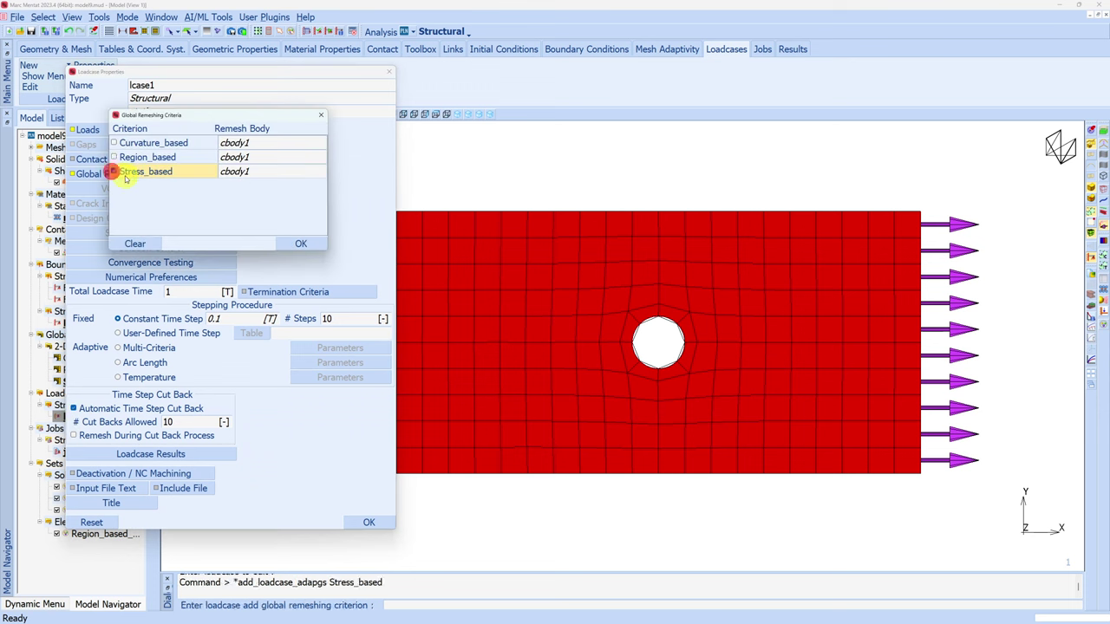
pyautogui.click(280, 244)
pyautogui.click(365, 524)
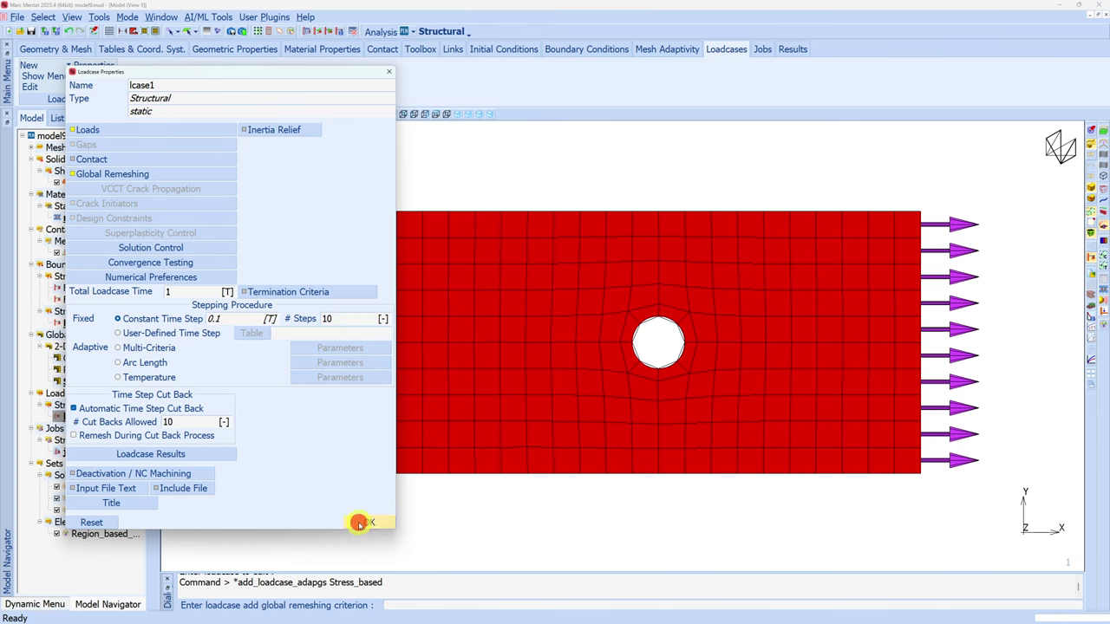
# Submit job1 with the stress-based remeshing and open its binary post file.
pyautogui.doubleClick(71, 457)
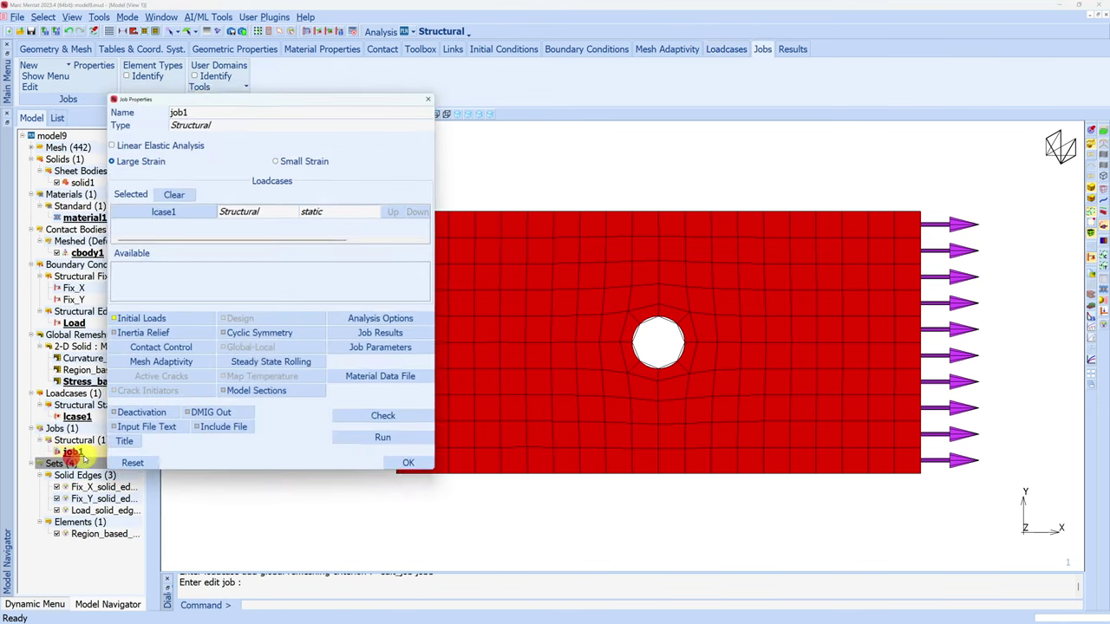
pyautogui.click(367, 441)
pyautogui.click(126, 207)
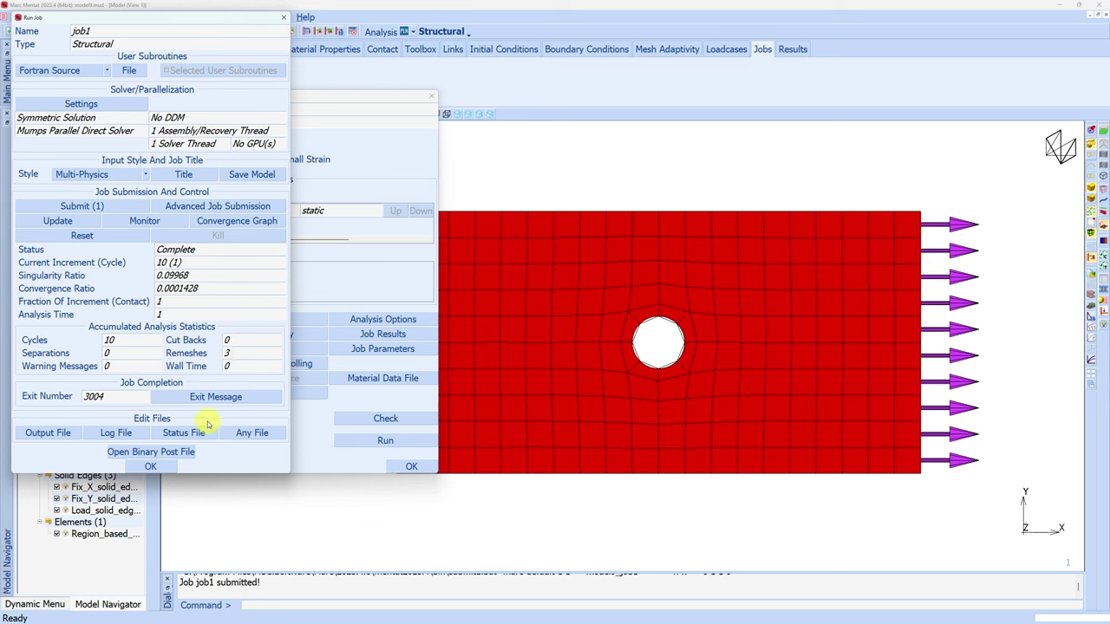
pyautogui.click(180, 452)
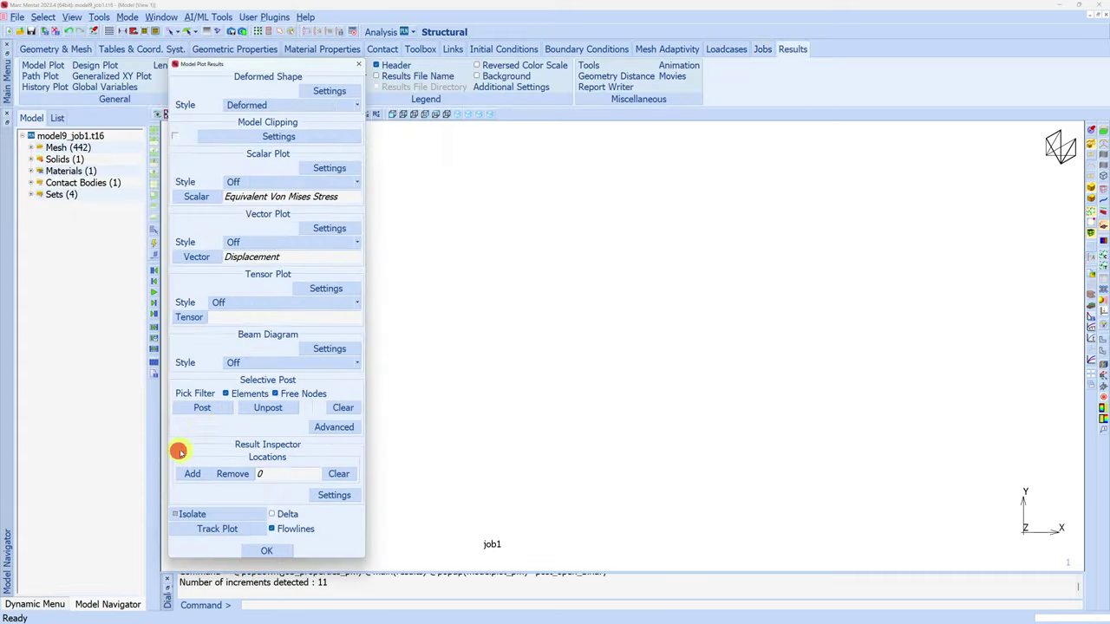
# Show Equivalent Von Mises Stress as contour bands and step through the results to increment 4.
pyautogui.click(265, 182)
pyautogui.click(266, 204)
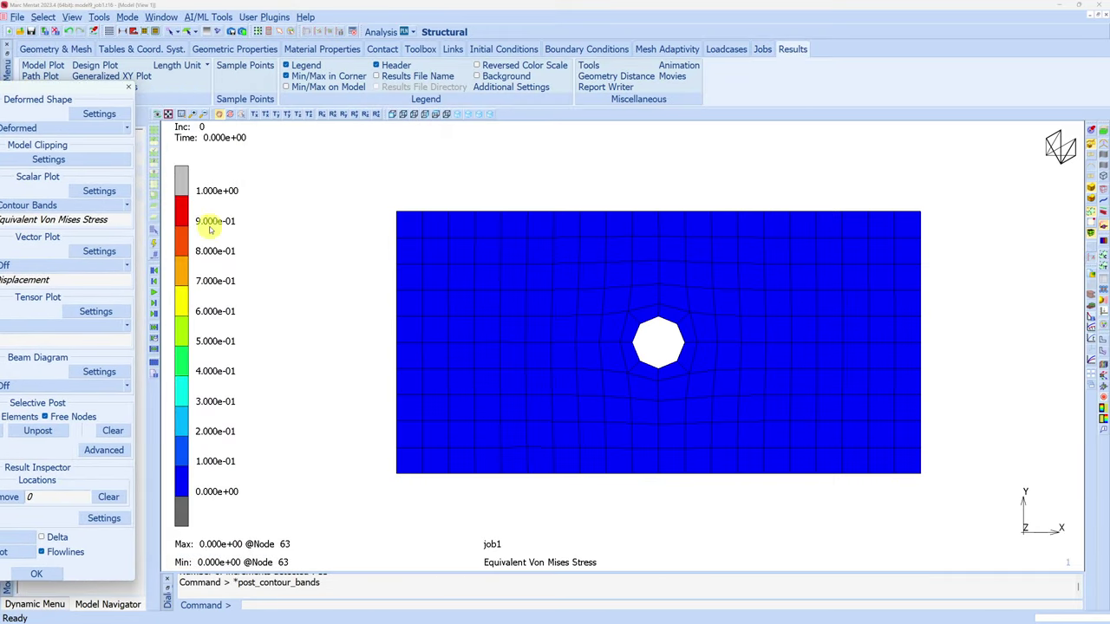
pyautogui.click(154, 305)
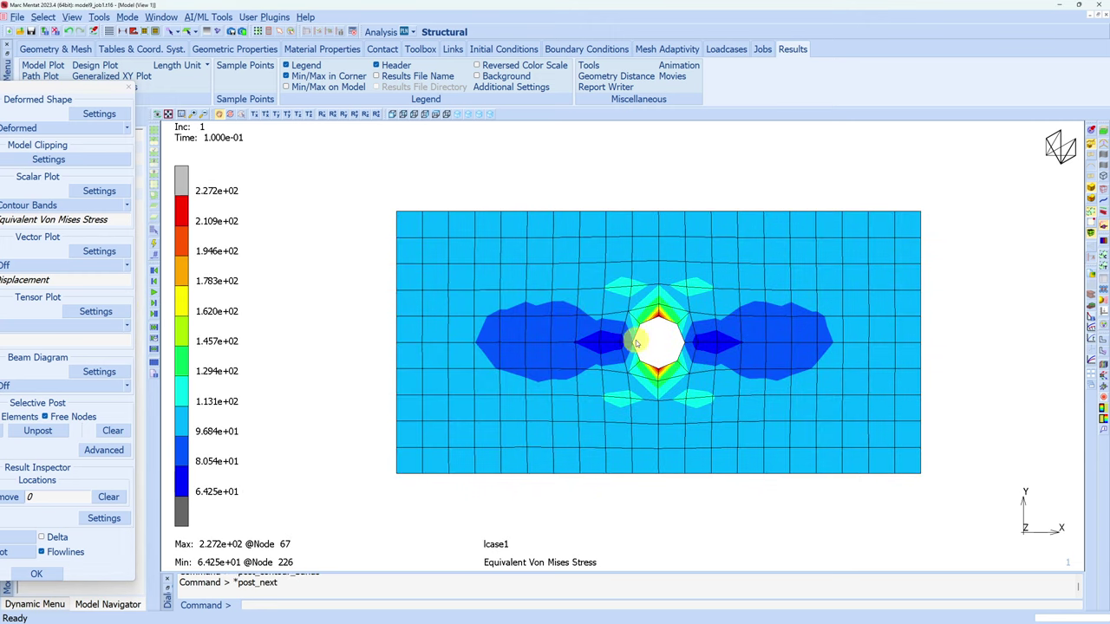
pyautogui.click(152, 305)
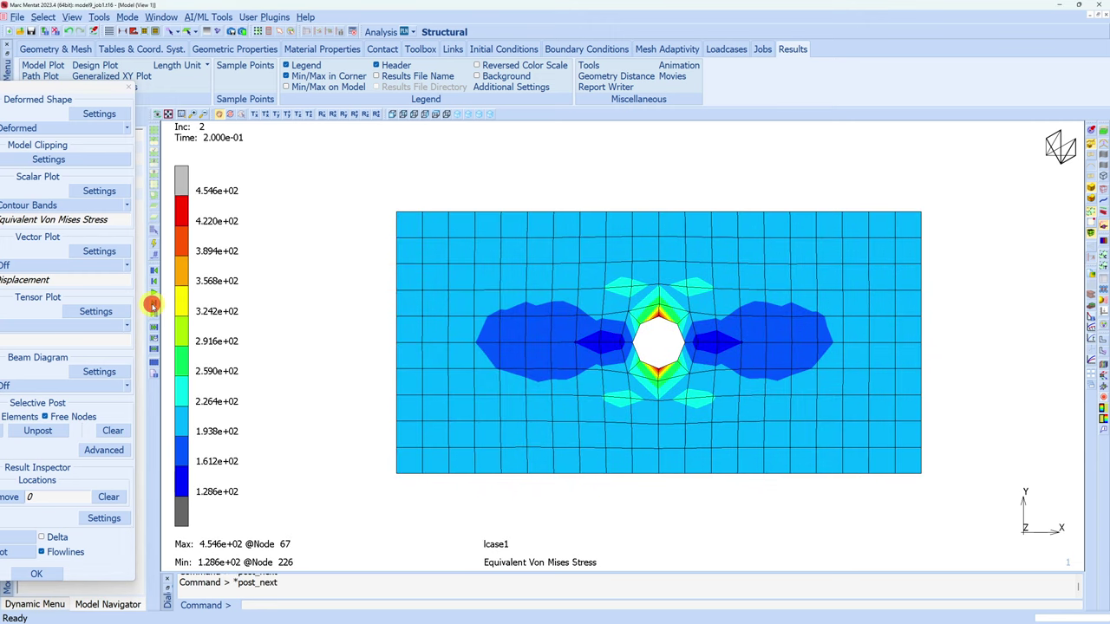
pyautogui.click(152, 305)
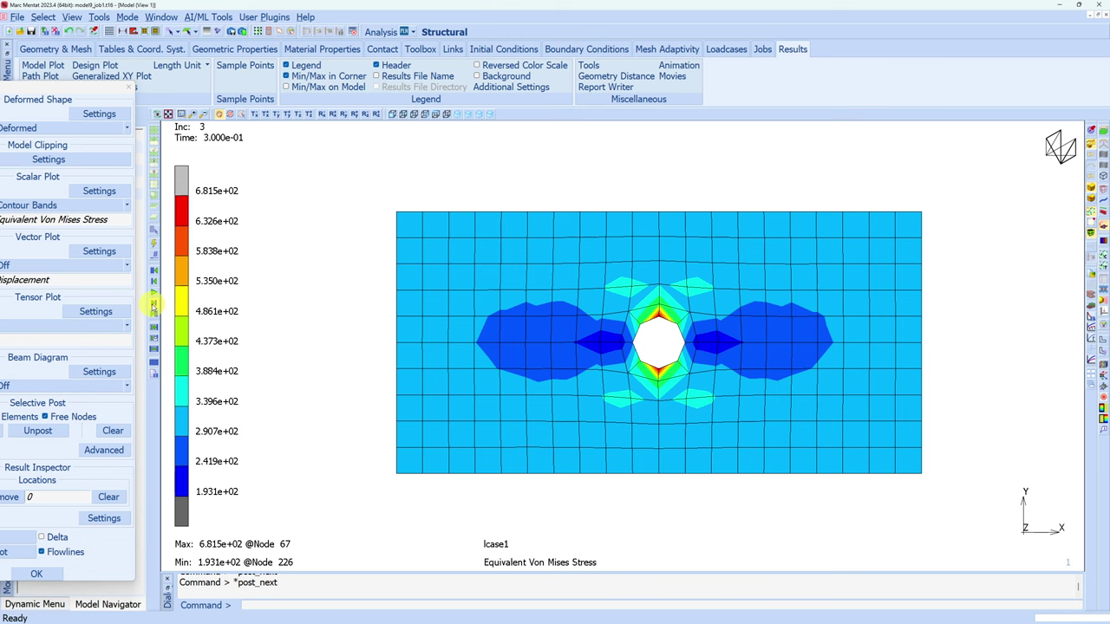
pyautogui.click(152, 305)
pyautogui.click(153, 301)
pyautogui.click(153, 305)
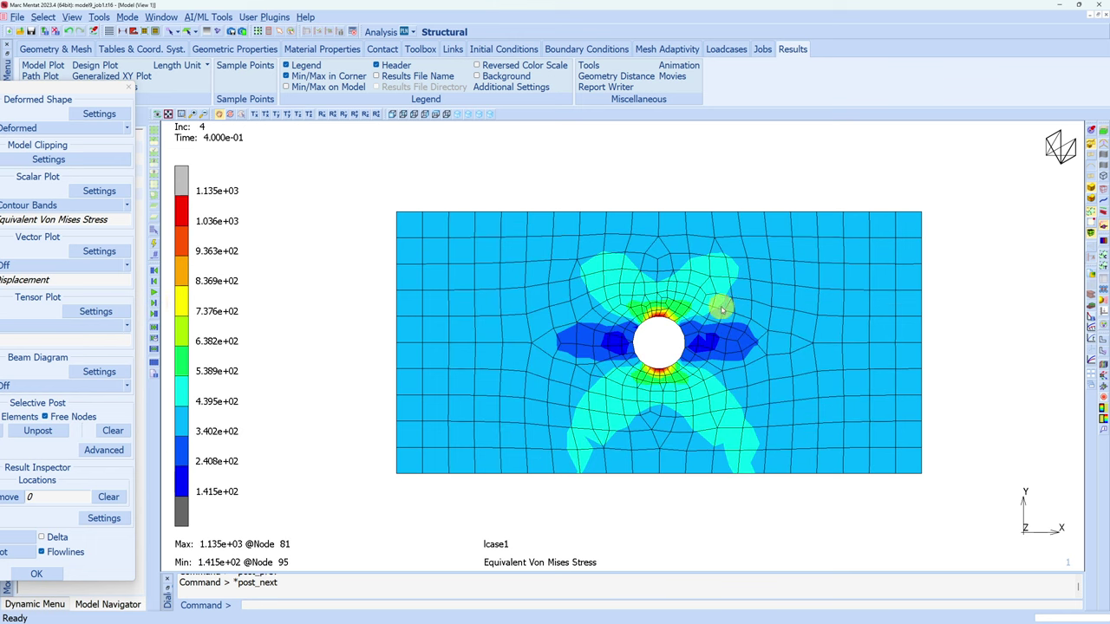
# Examine the refined mesh around the hole at increment 4 and advance through the results to increment 10.
pyautogui.scroll(5, 668, 342)
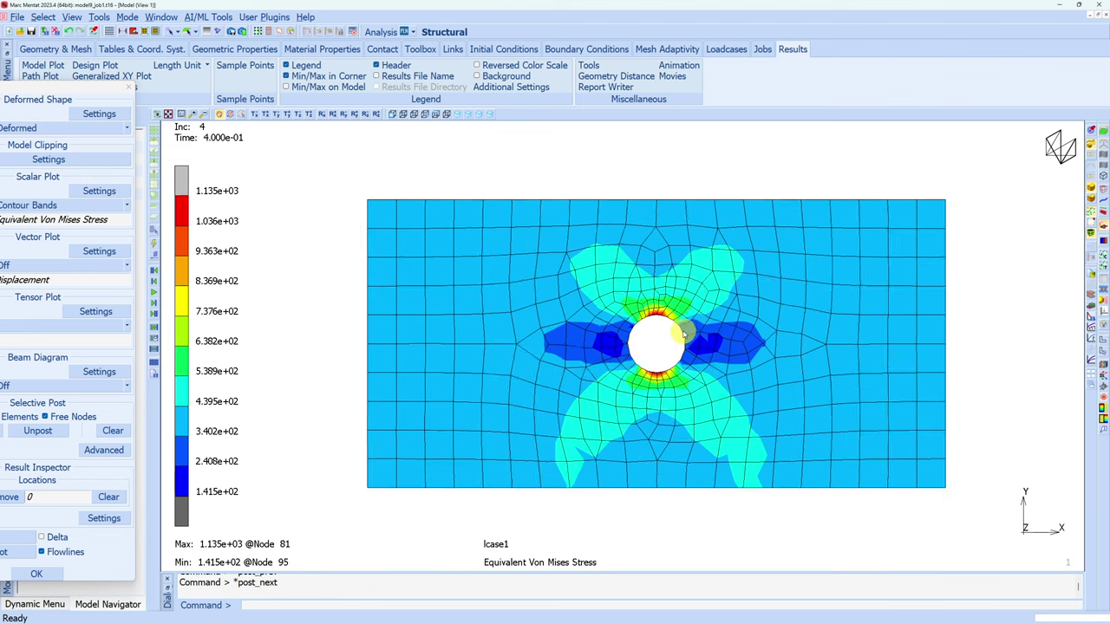
pyautogui.scroll(1, 682, 335)
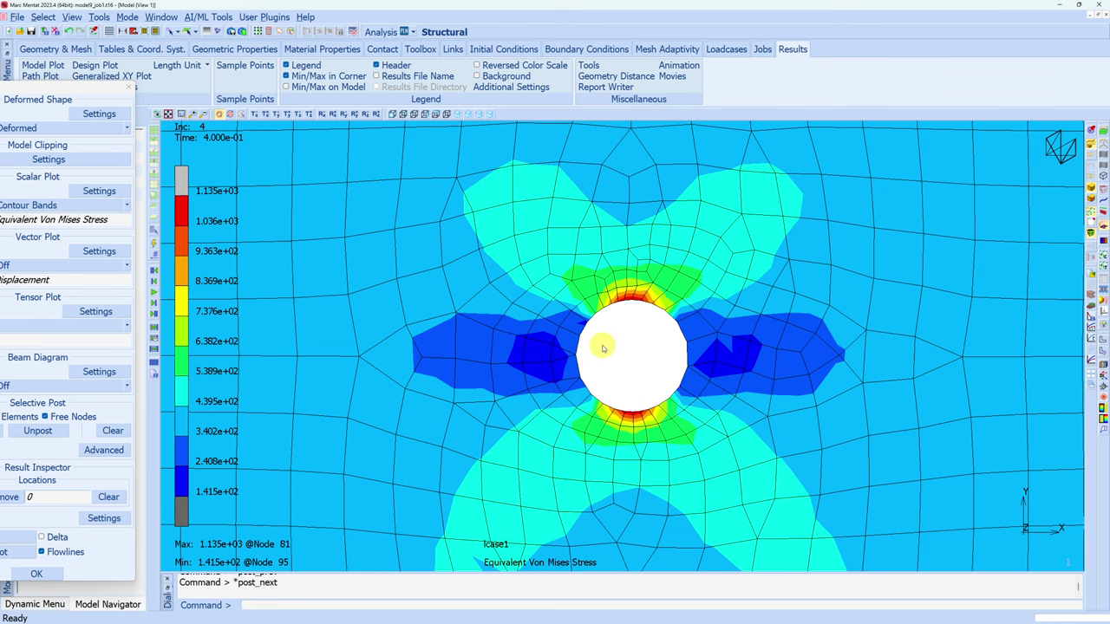
pyautogui.scroll(-5, 603, 349)
pyautogui.click(154, 305)
pyautogui.click(153, 305)
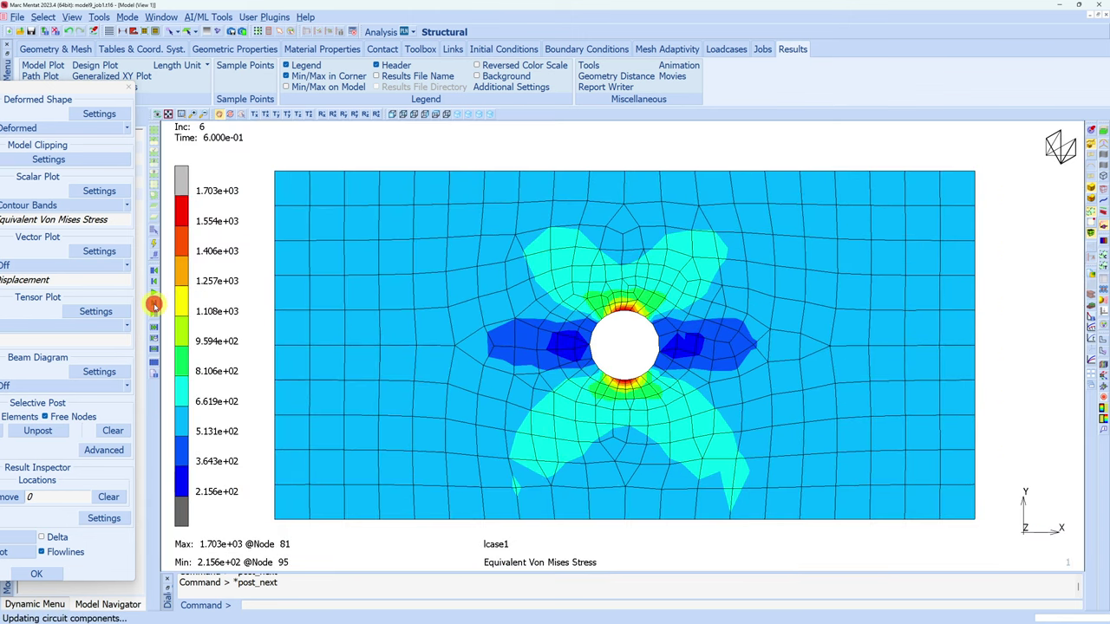
pyautogui.click(153, 306)
pyautogui.click(154, 305)
pyautogui.click(154, 305)
pyautogui.click(153, 305)
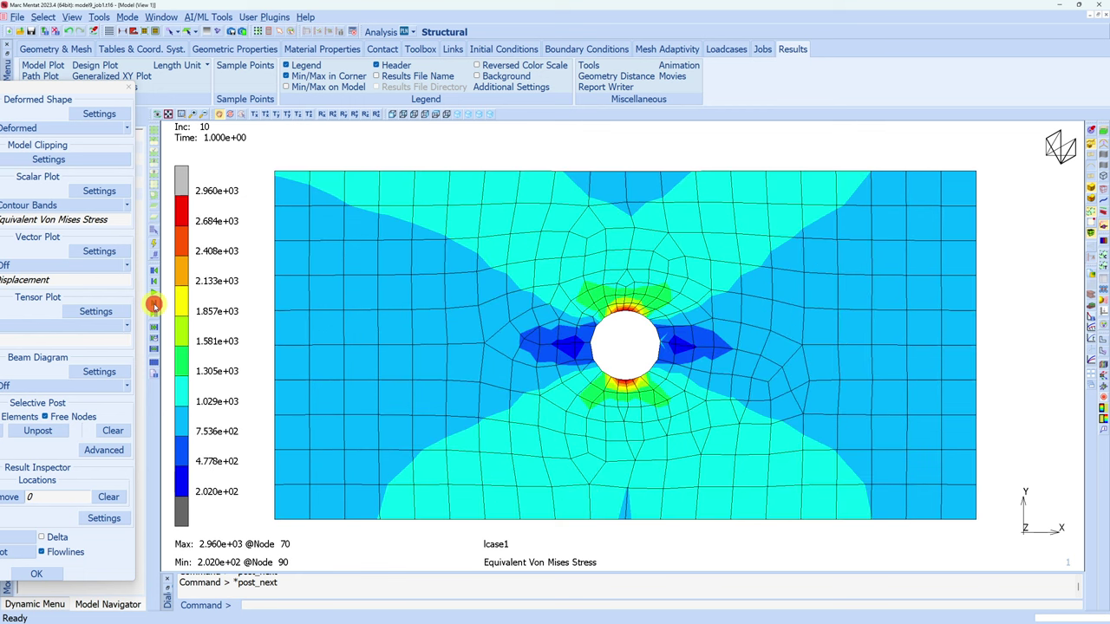
pyautogui.click(153, 305)
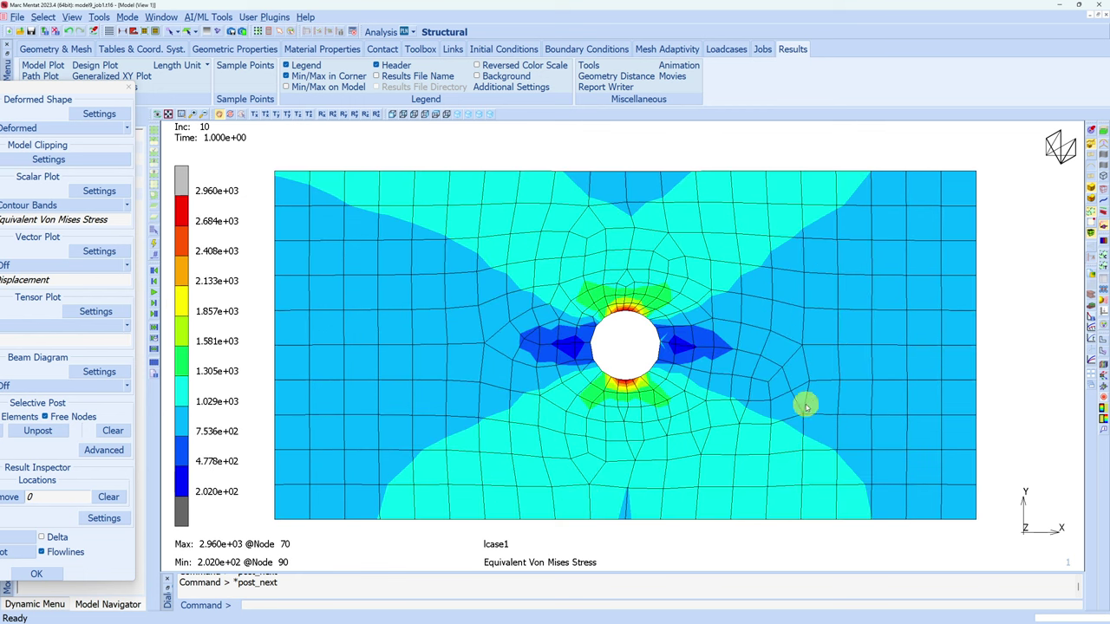
# Close the results and remove the Element Quantity density control from the Stress_based criterion.
pyautogui.click(129, 87)
pyautogui.click(54, 31)
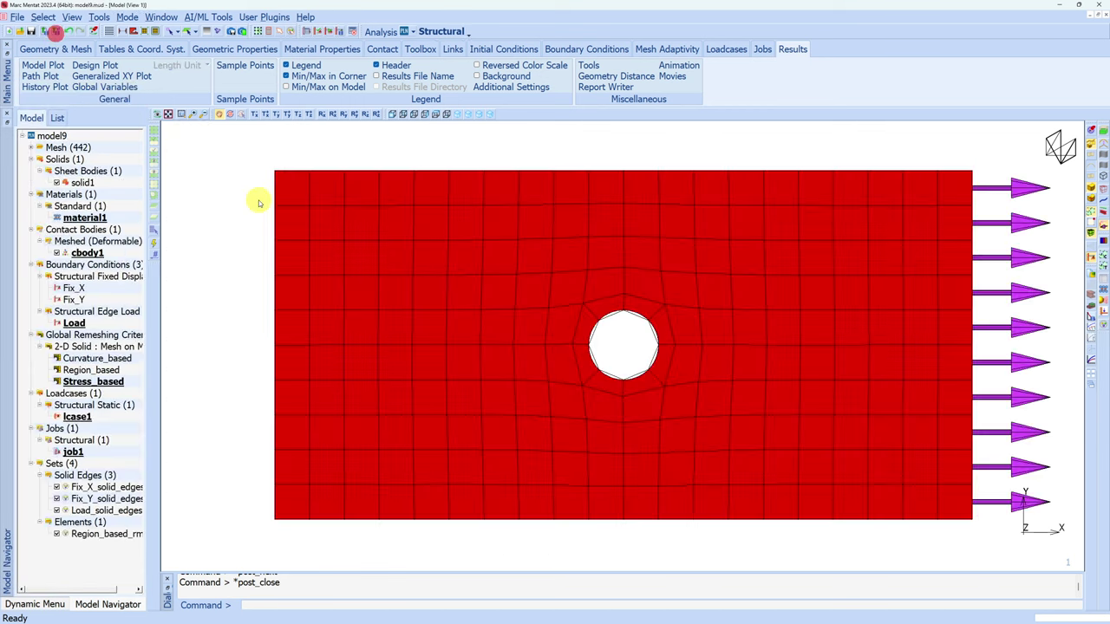
pyautogui.click(650, 388)
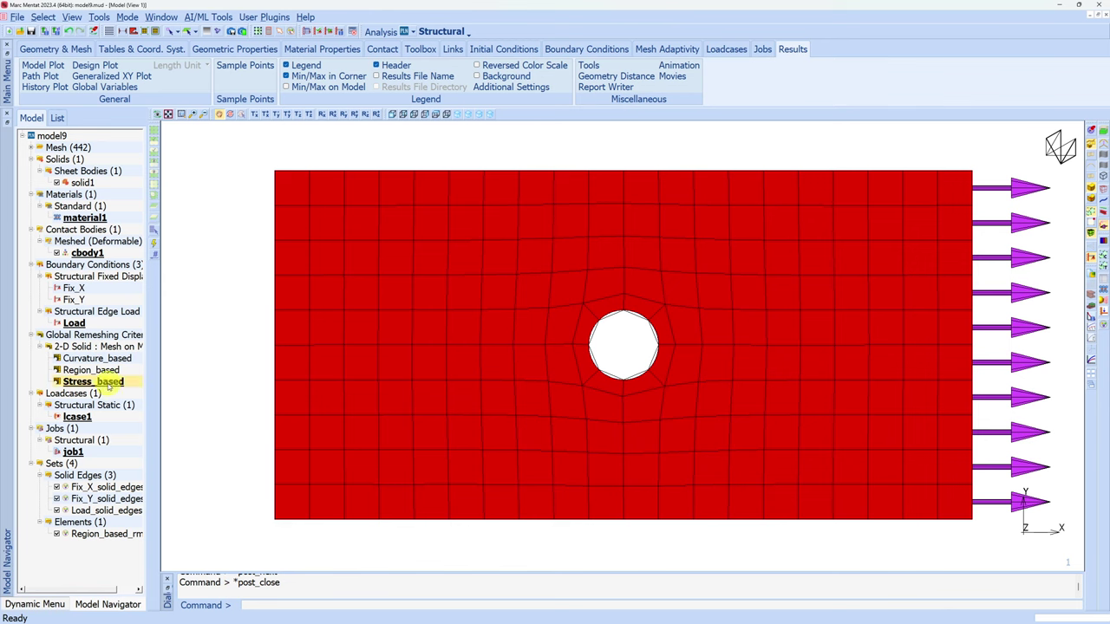
pyautogui.doubleClick(111, 382)
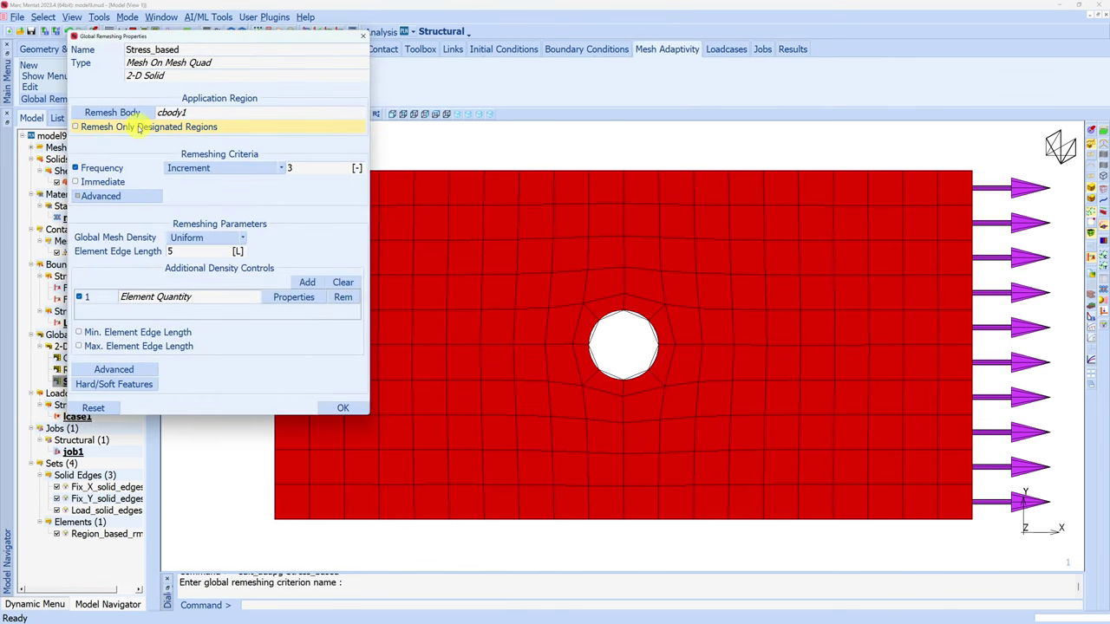
pyautogui.click(344, 298)
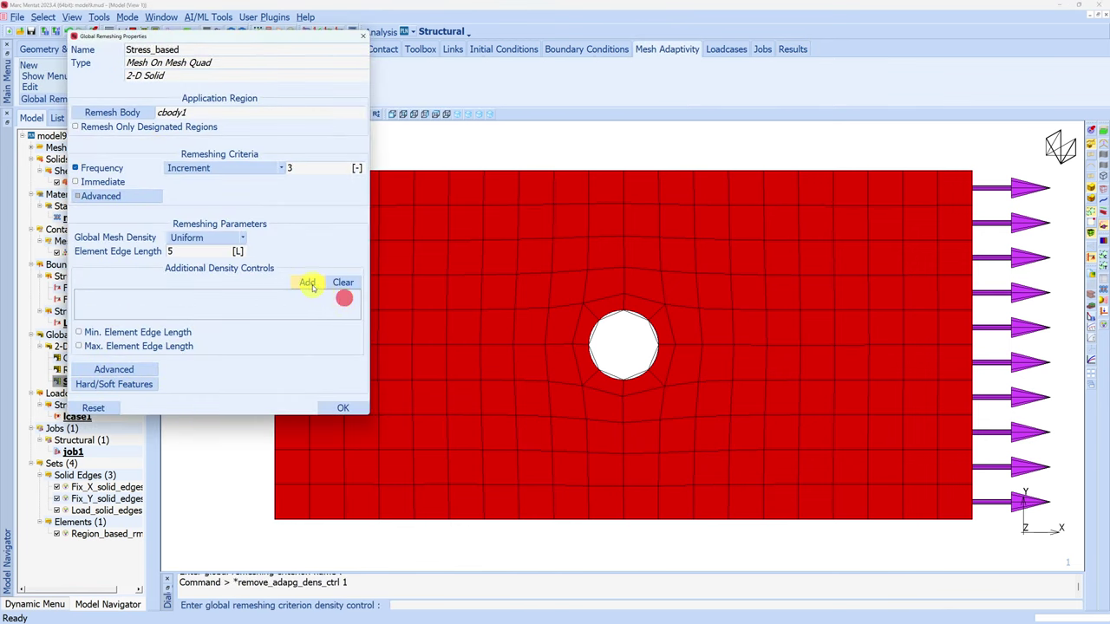
# Add a Nodal Quantity density control to Stress_based that uses Total Displacement.
pyautogui.click(308, 282)
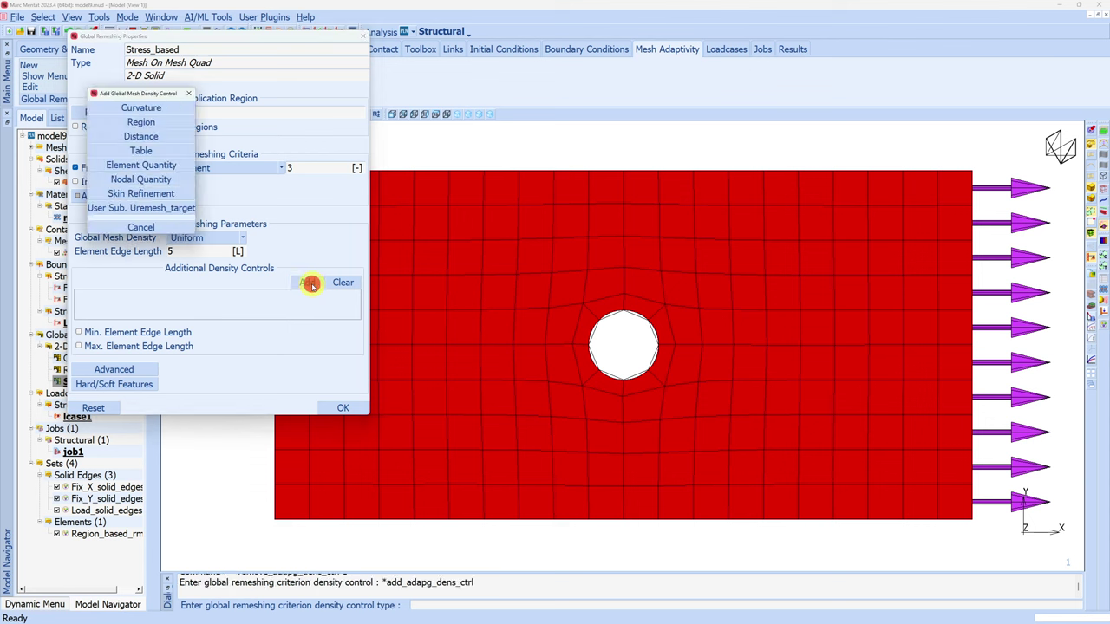
pyautogui.click(147, 180)
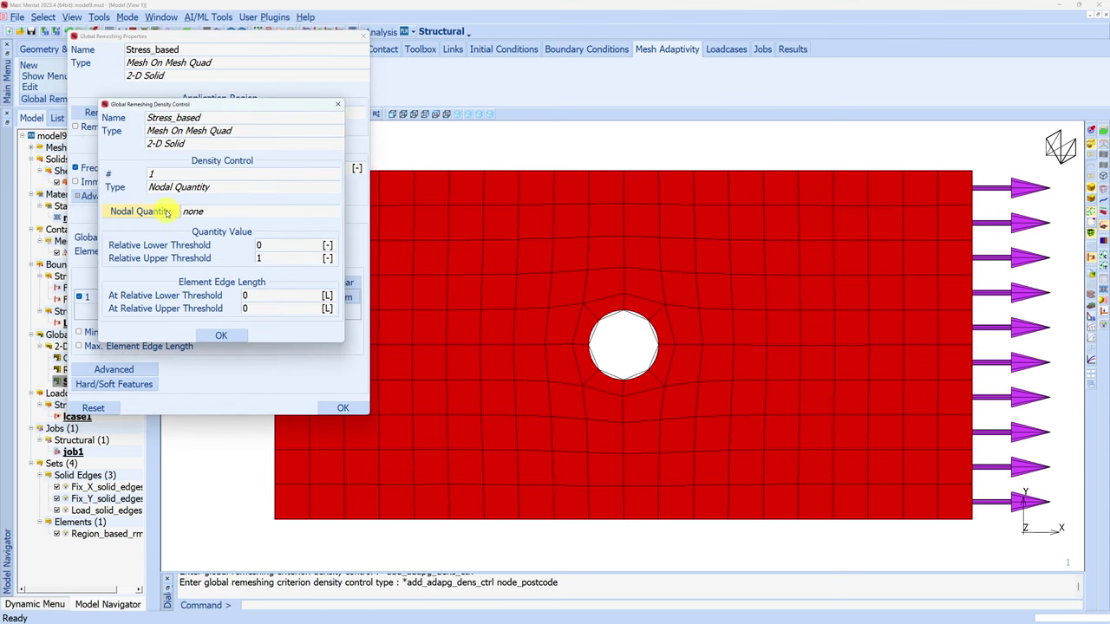
pyautogui.click(165, 210)
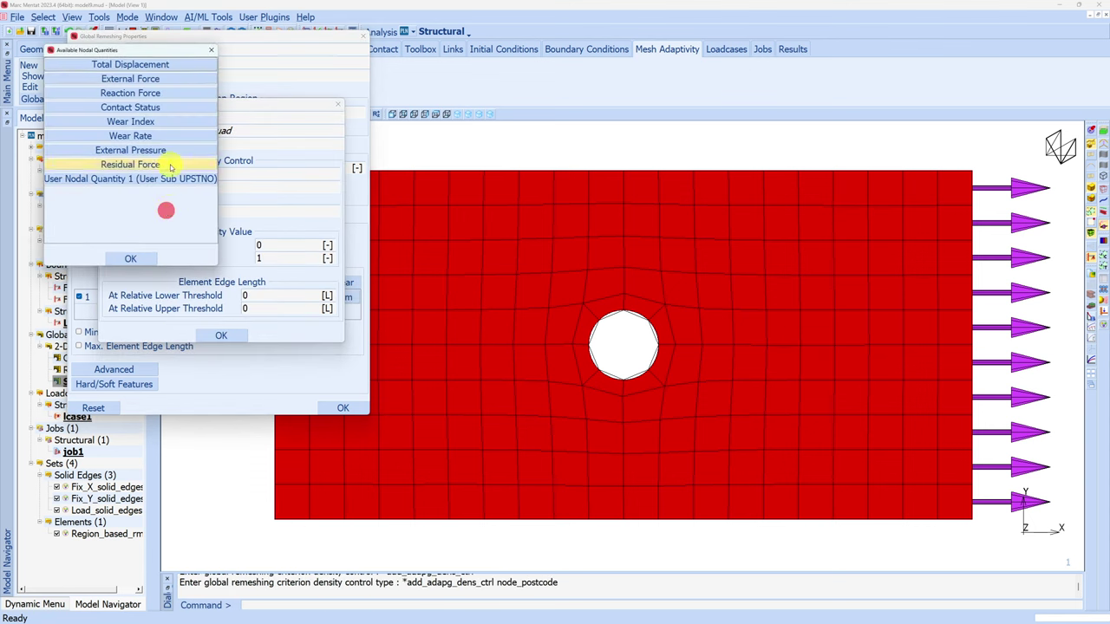
pyautogui.click(185, 65)
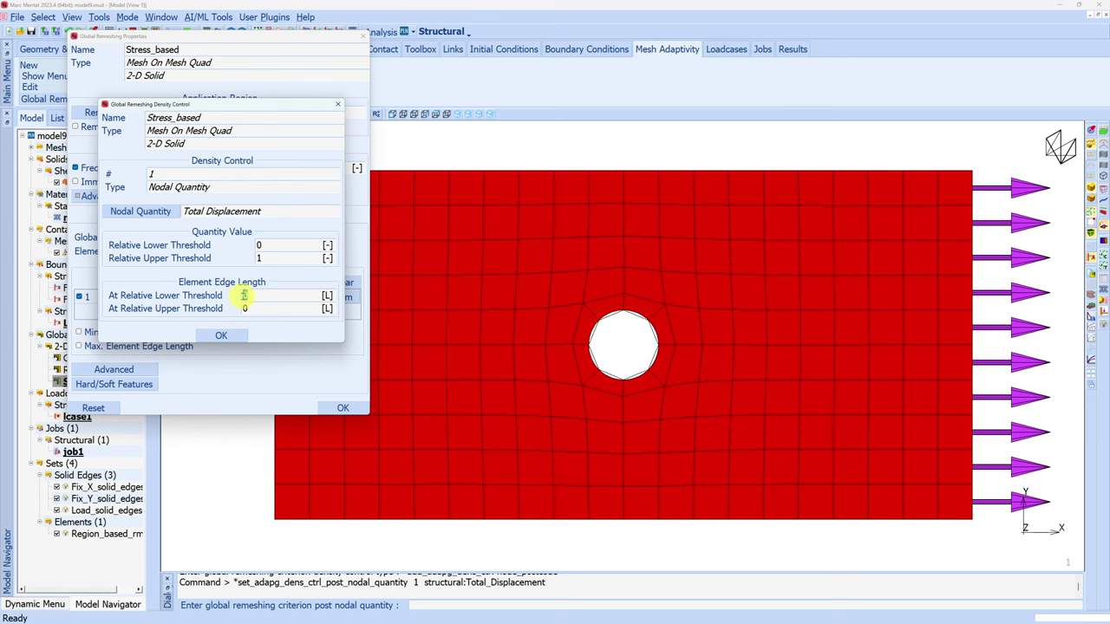
# Set the element edge length to 5 at the relative lower threshold and 0.5 at the upper threshold, and accept the Stress_based criterion.
pyautogui.press('Return')
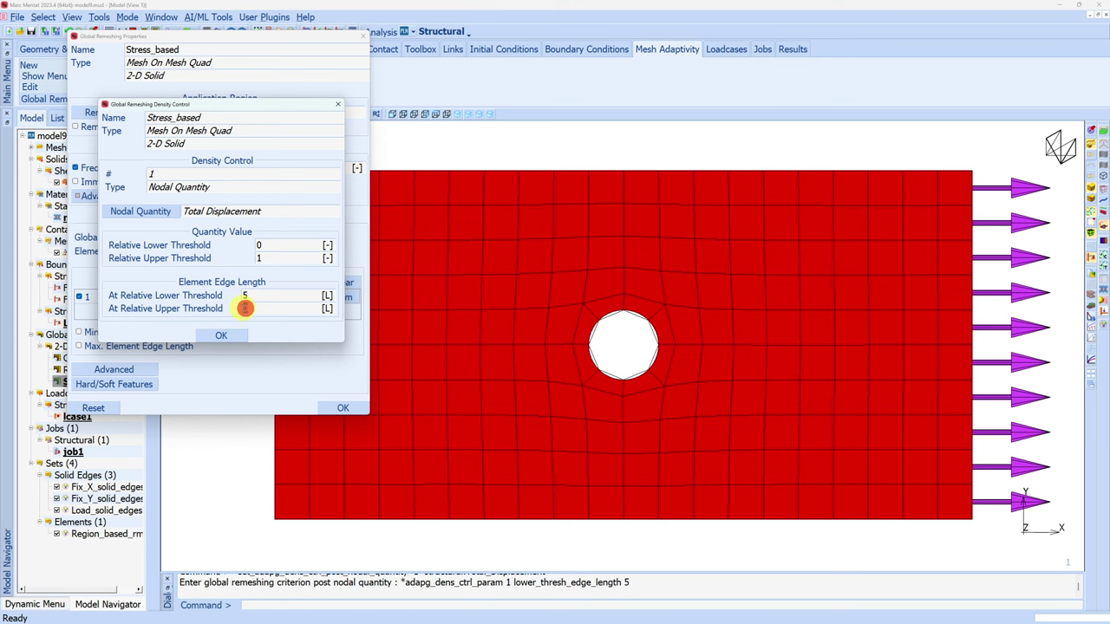
pyautogui.click(244, 308)
pyautogui.click(221, 334)
pyautogui.click(342, 408)
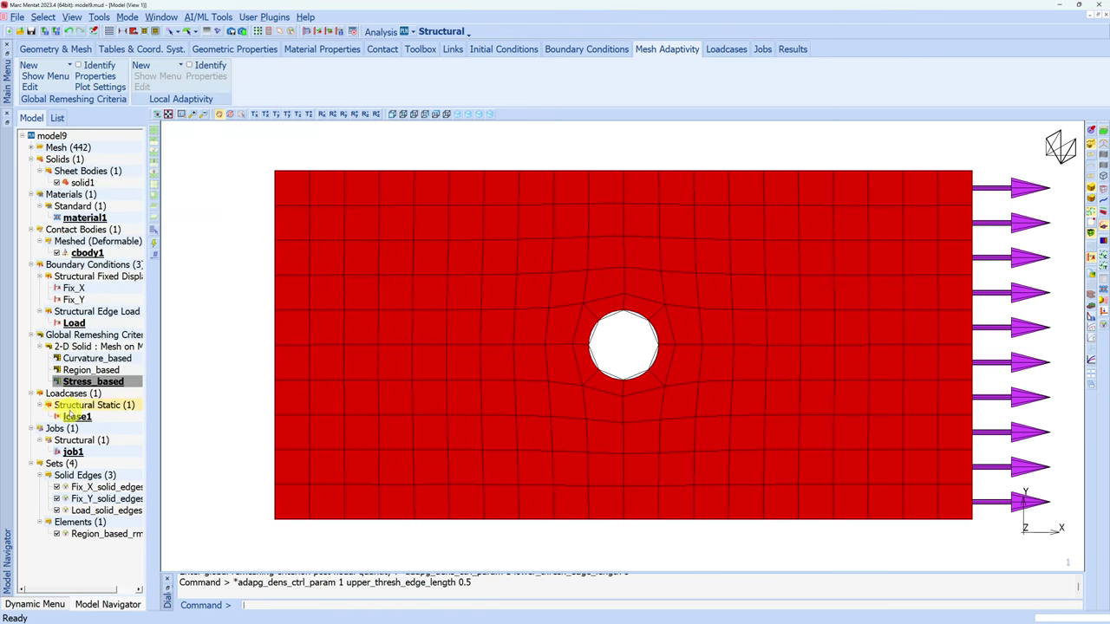
# Submit job1 for analysis with the displacement-based remeshing and open its binary post file.
pyautogui.doubleClick(73, 452)
pyautogui.click(385, 440)
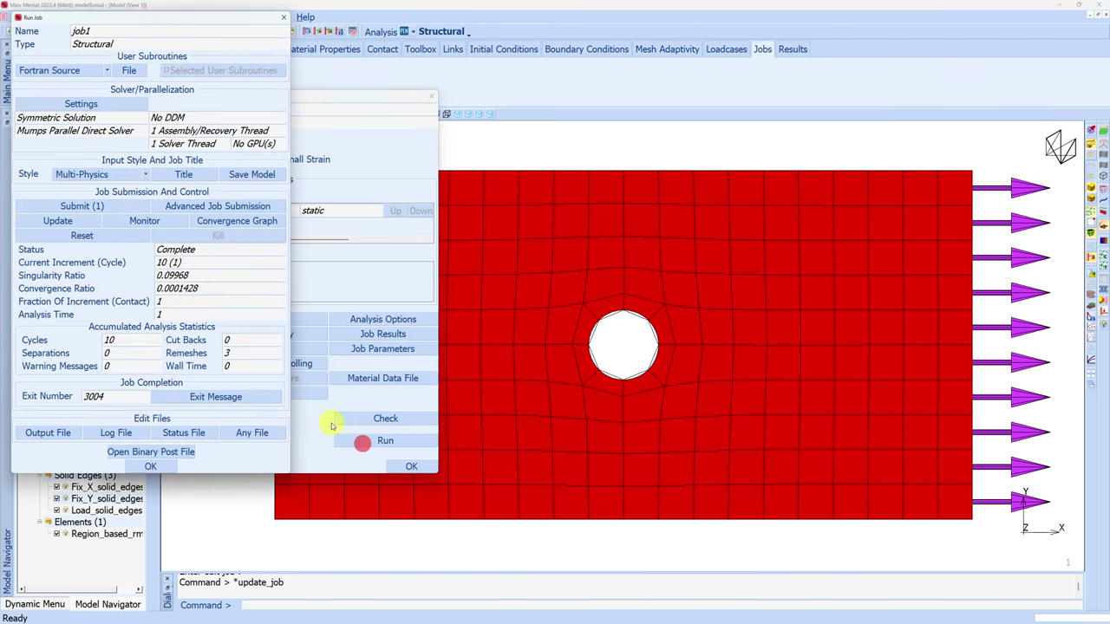
pyautogui.click(82, 206)
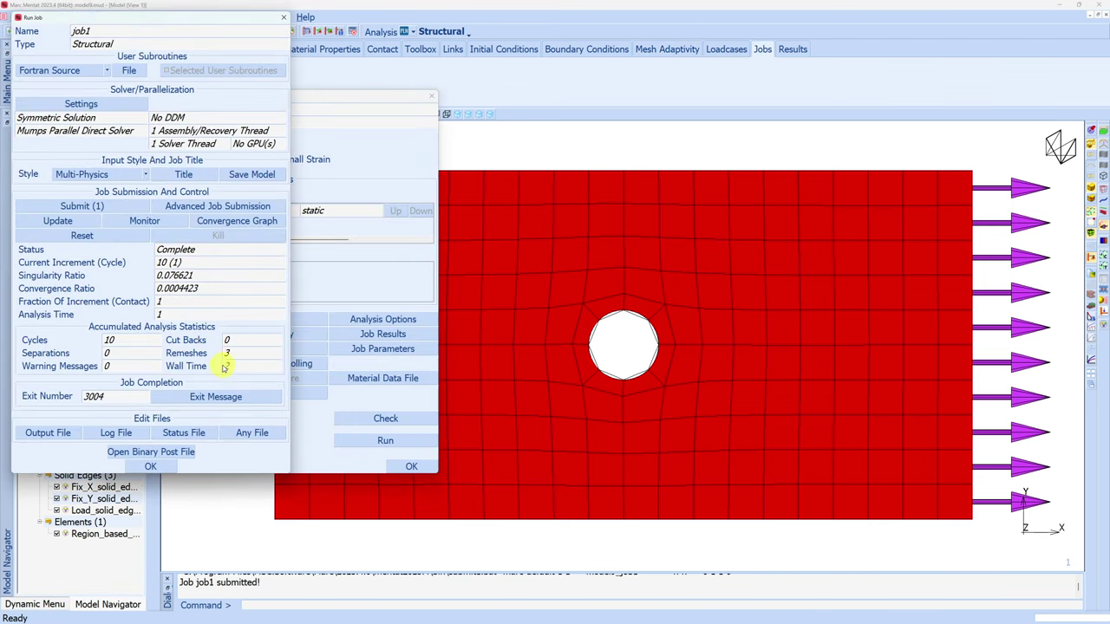
pyautogui.click(173, 452)
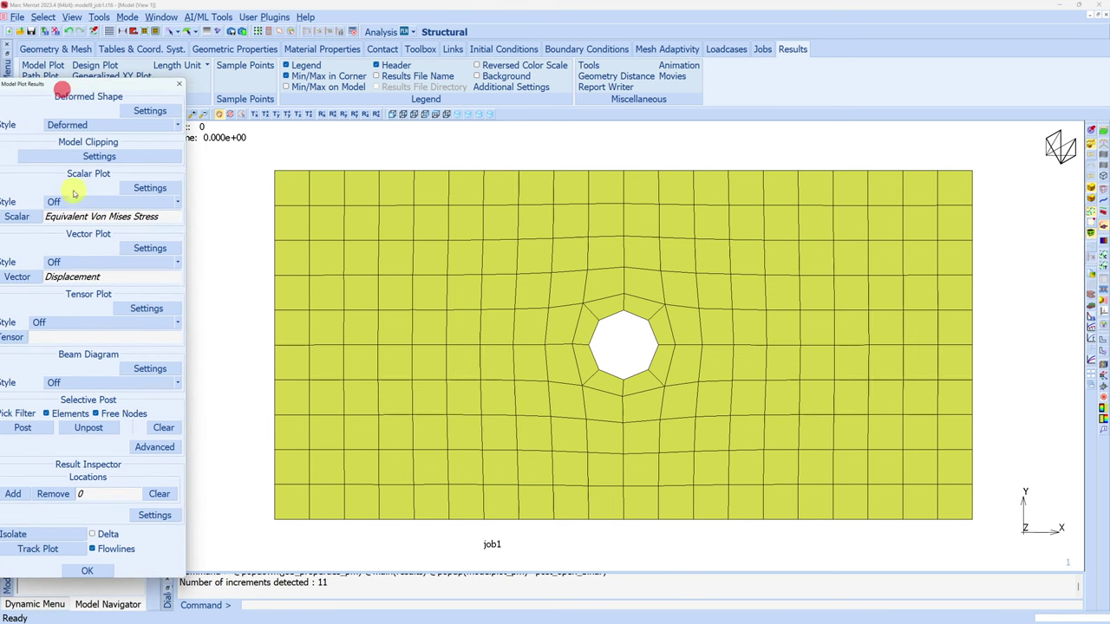
# Show the Displacement X results on the plate as contour bands.
pyautogui.click(68, 202)
pyautogui.click(77, 225)
pyautogui.click(19, 216)
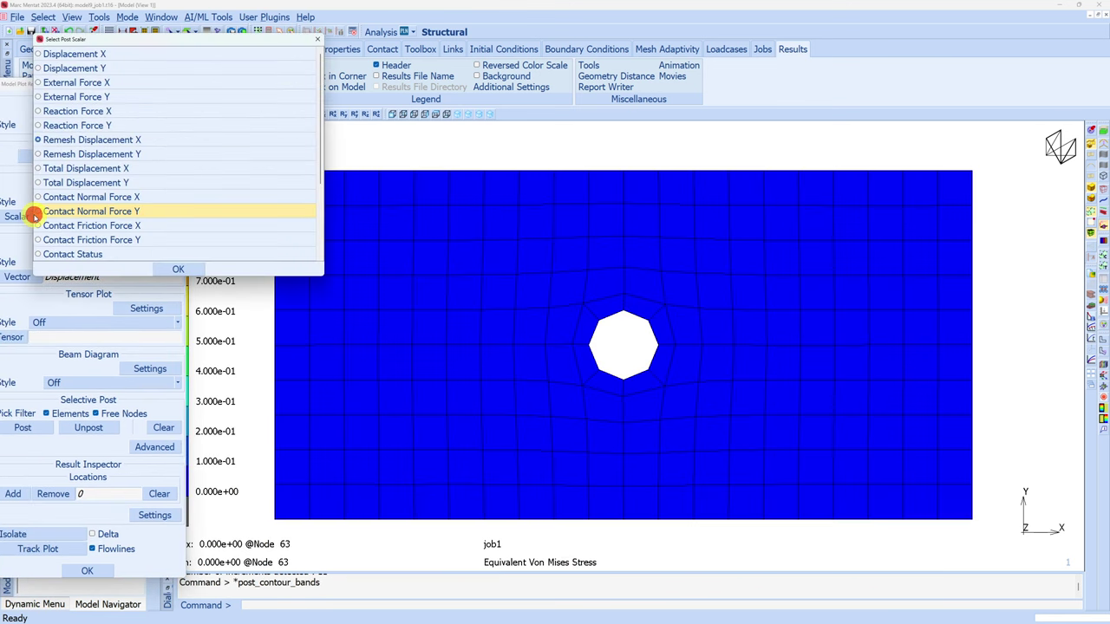
pyautogui.click(102, 55)
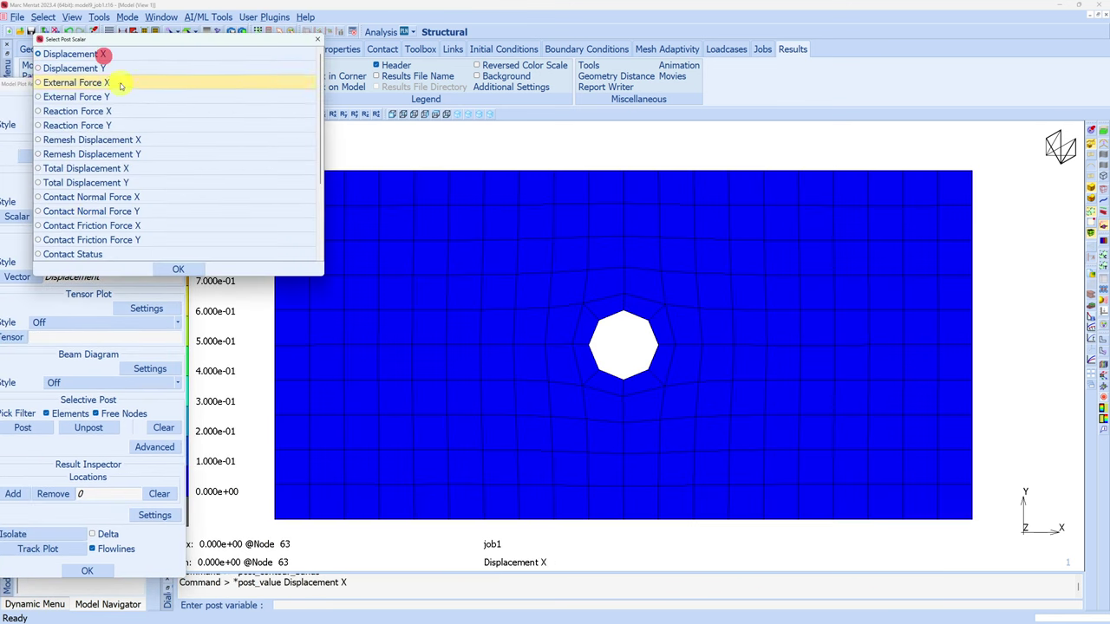
pyautogui.click(177, 269)
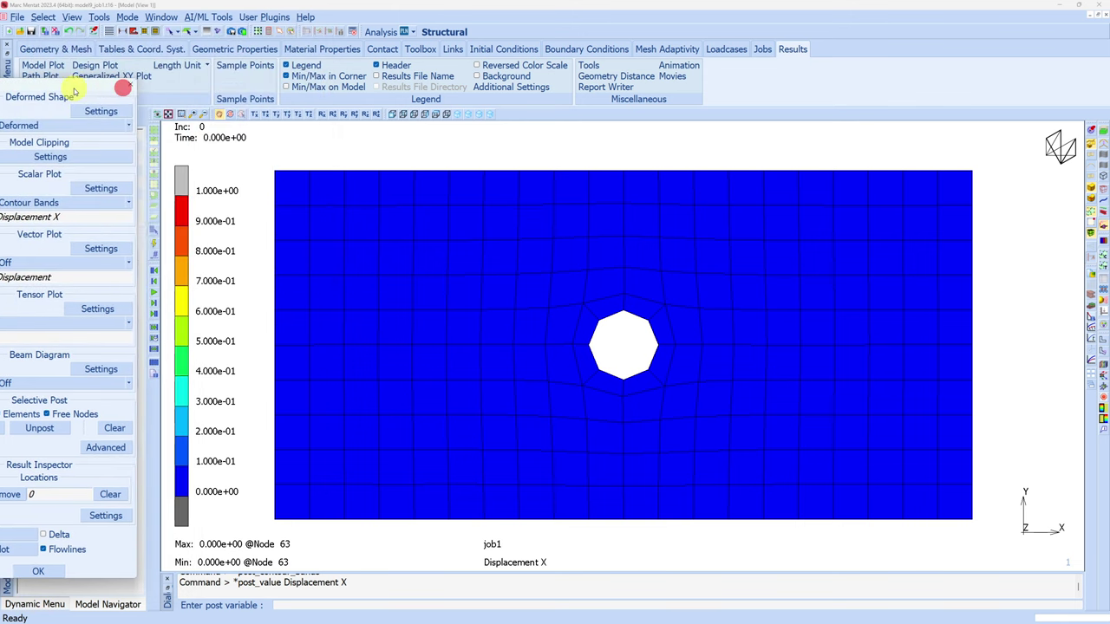
# Advance through the Displacement X results one increment at a time, past increment 3, to examine the remeshing.
pyautogui.click(155, 303)
pyautogui.click(155, 303)
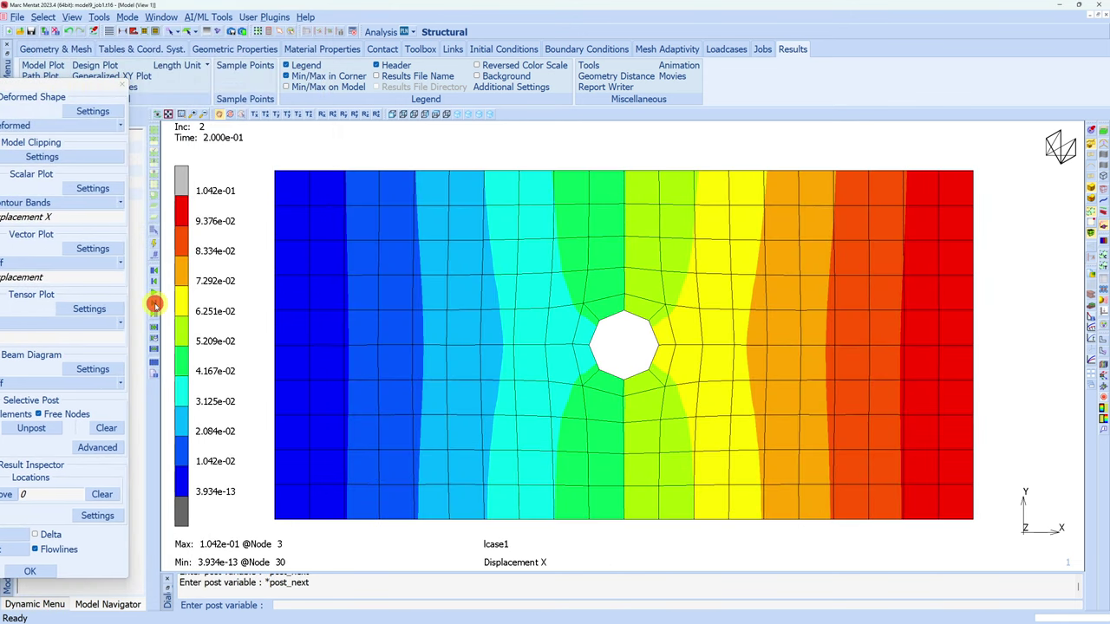
pyautogui.click(156, 304)
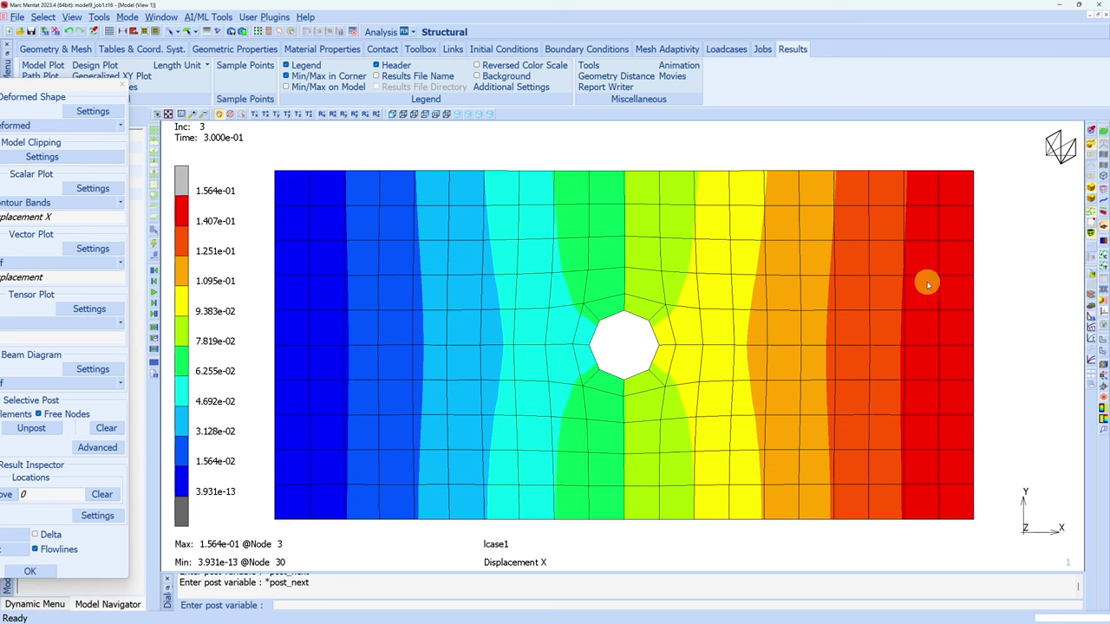
pyautogui.click(156, 305)
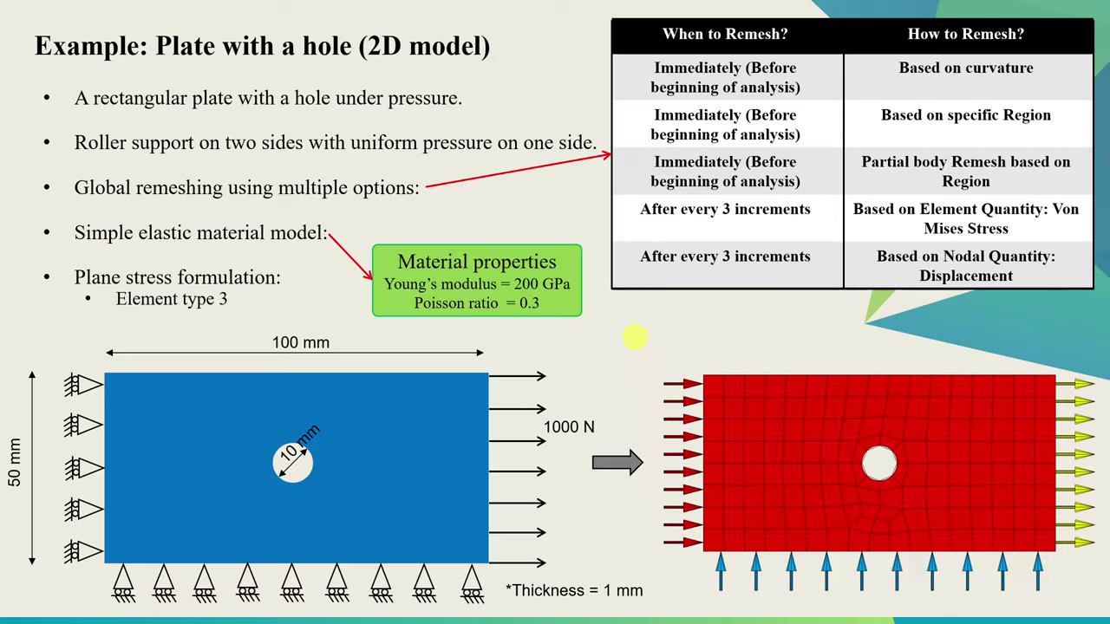
pyautogui.press('Right')
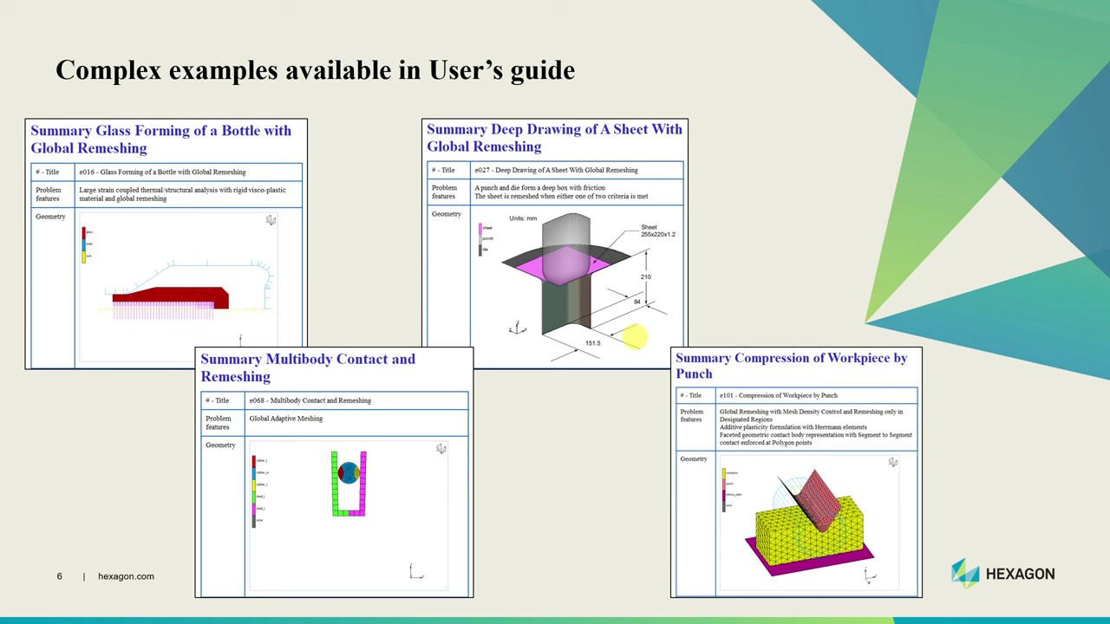
pyautogui.press('Right')
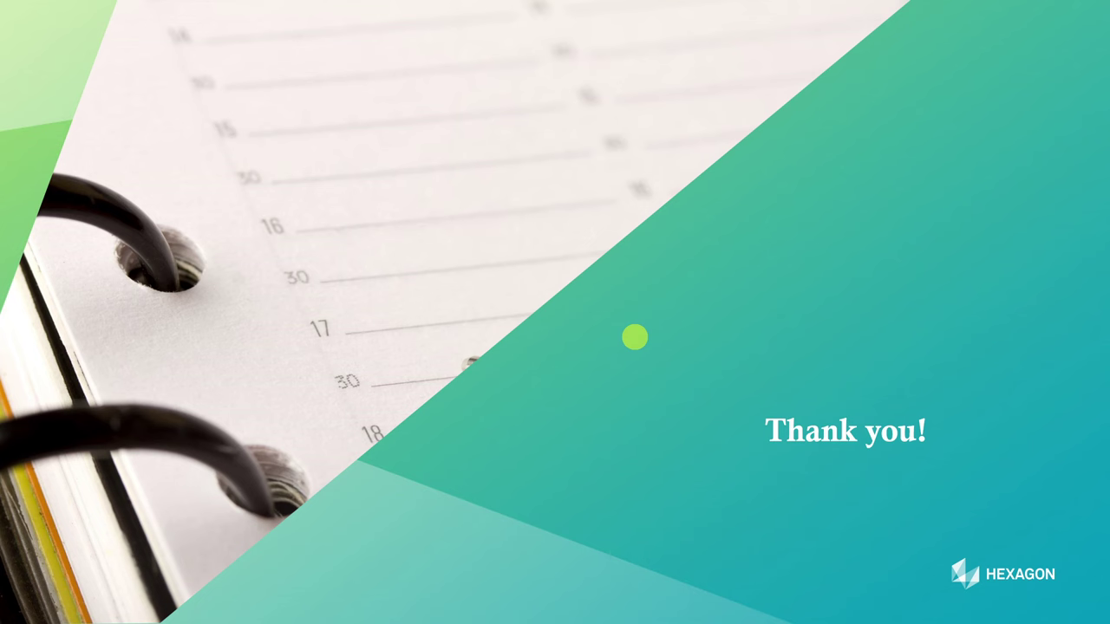